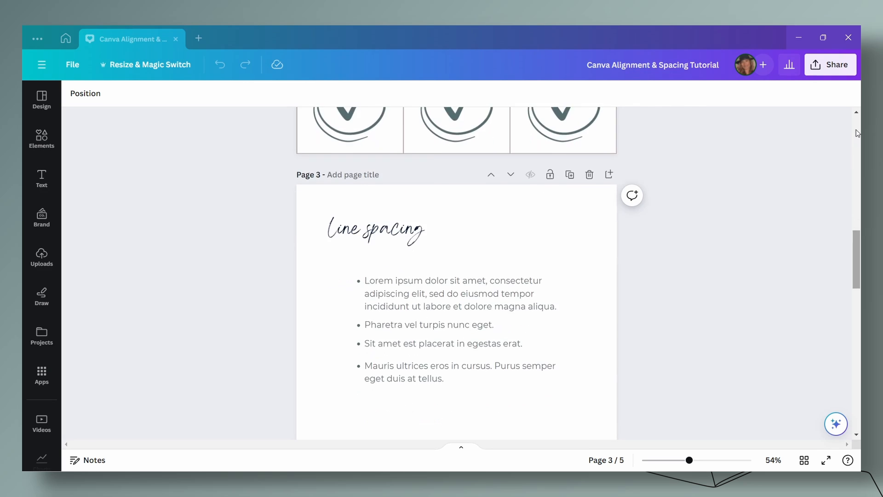
scroll(857, 134, down, 6)
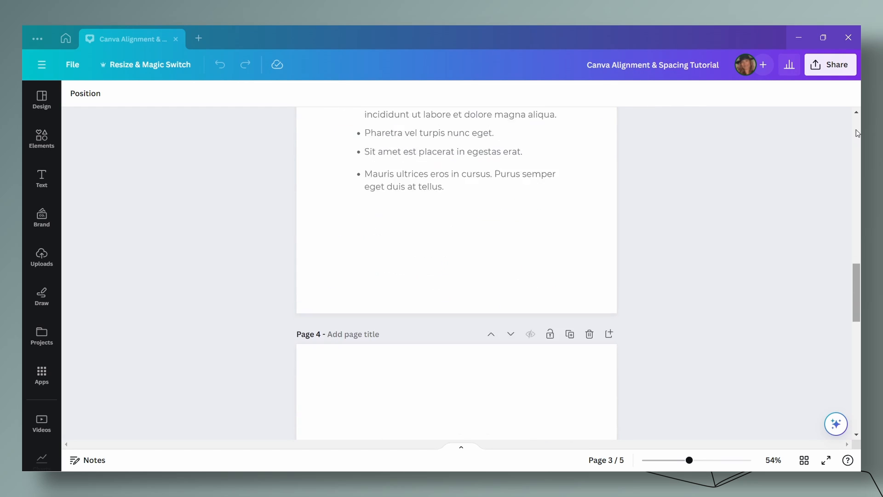
scroll(857, 134, down, 3)
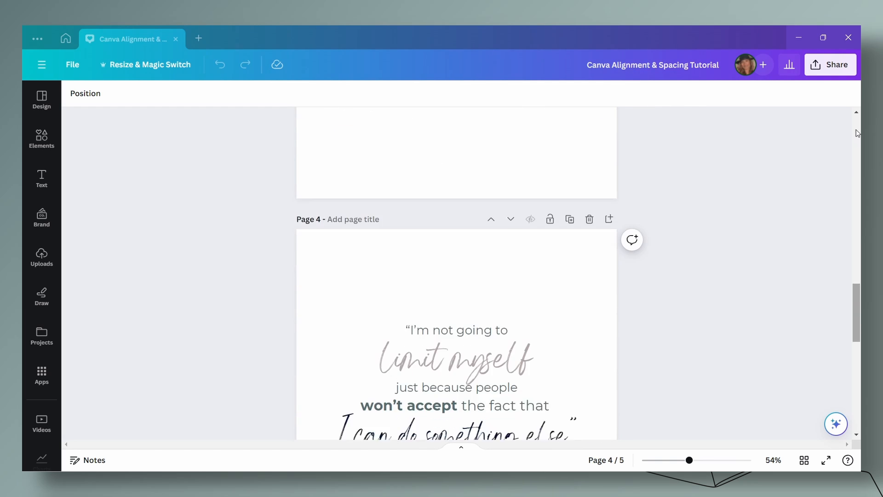
scroll(857, 133, down, 6)
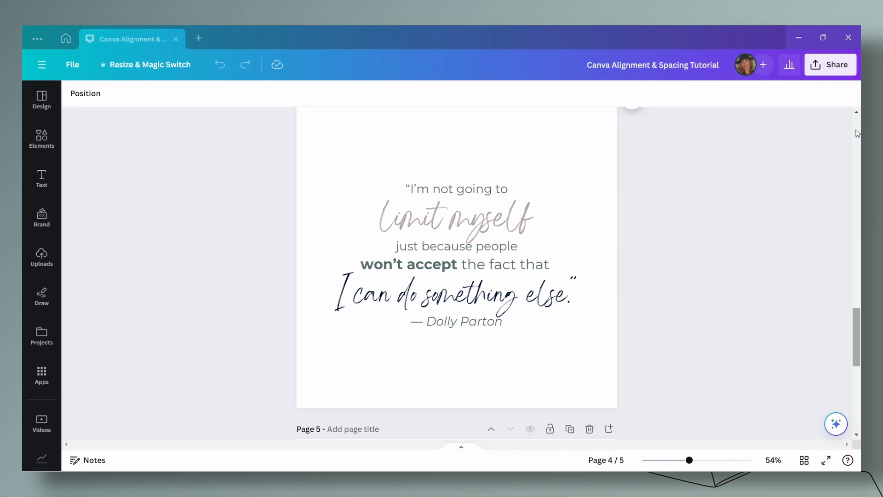
scroll(857, 134, down, 4)
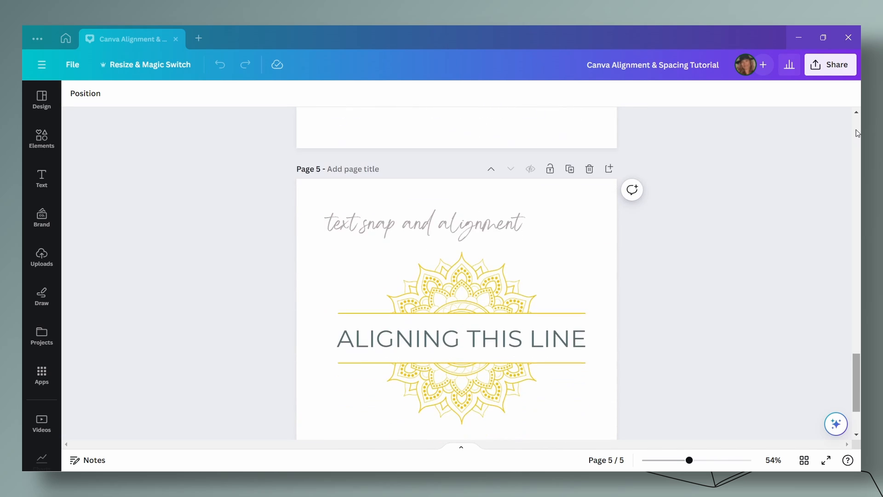
scroll(857, 134, down, 1)
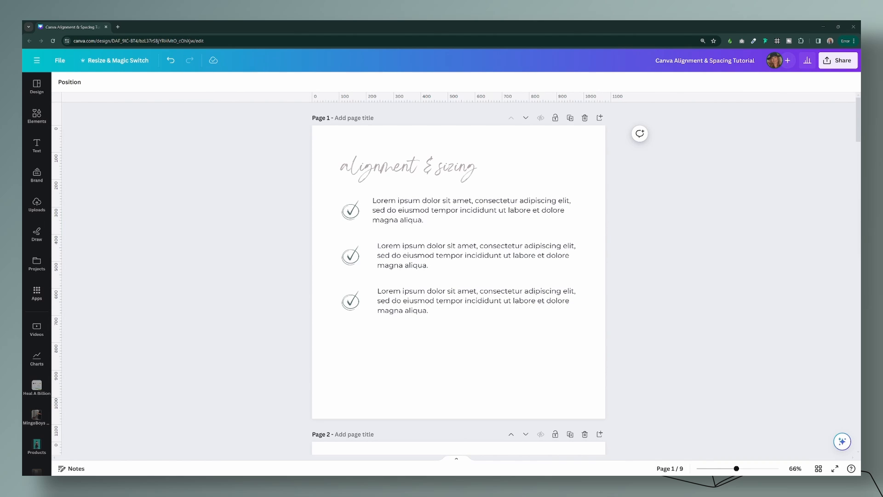
Step: Place a vertical guide at the left edge of page 1's first text block and view the rulers and guides settings
click(659, 319)
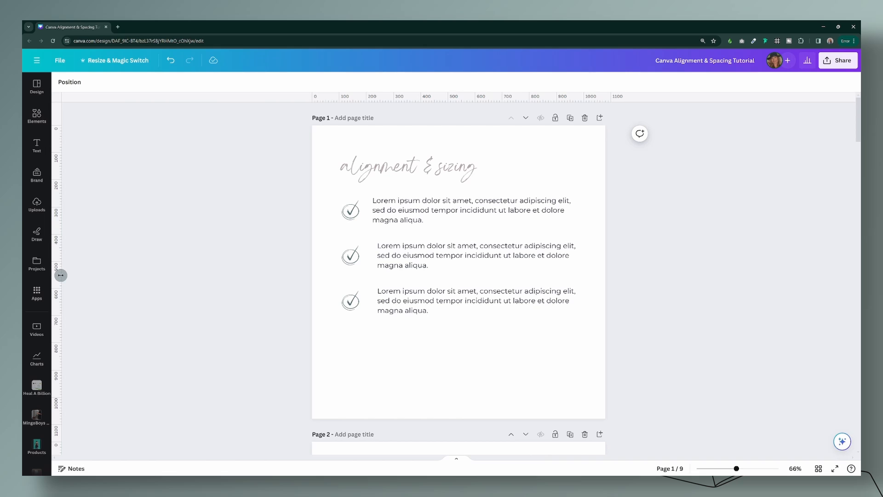
drag(61, 275, 373, 278)
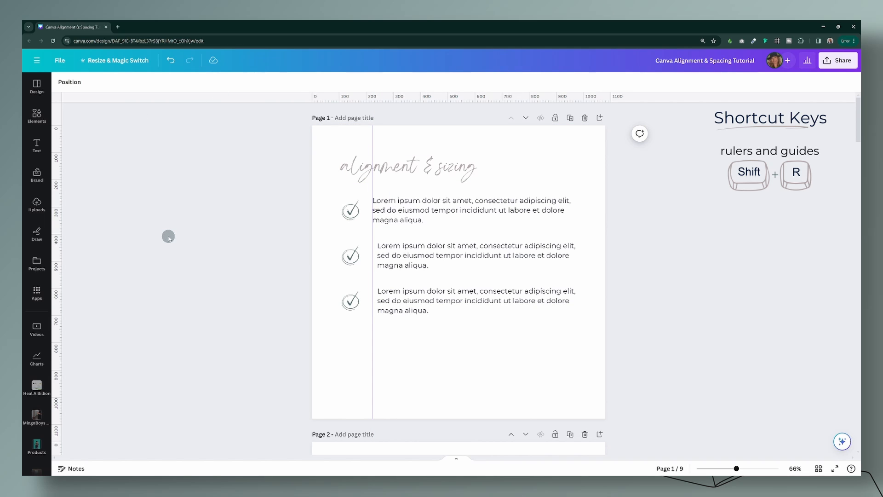
click(61, 60)
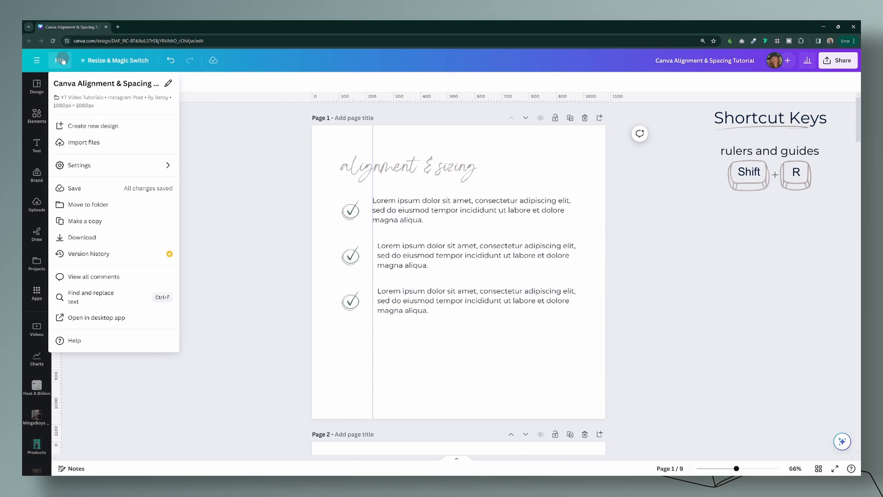
click(68, 167)
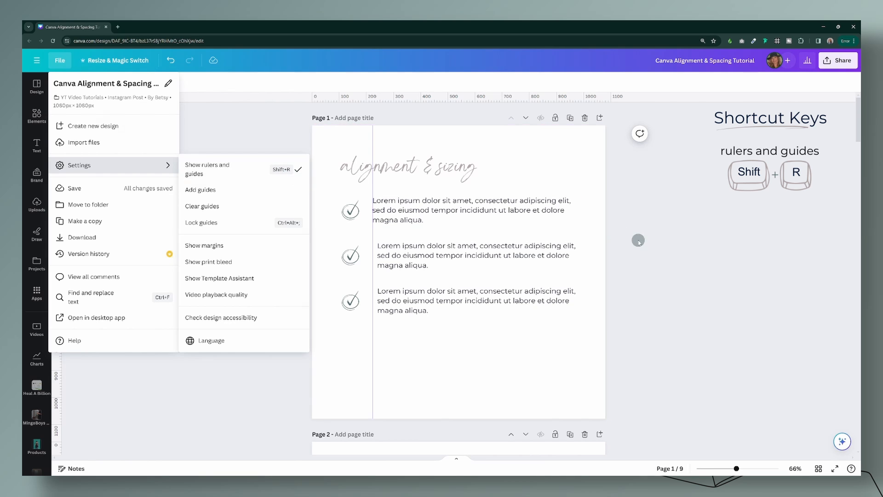
click(400, 168)
Step: Snap the left edges of the second and third text blocks to the vertical guide and remove the guide from the page
click(424, 206)
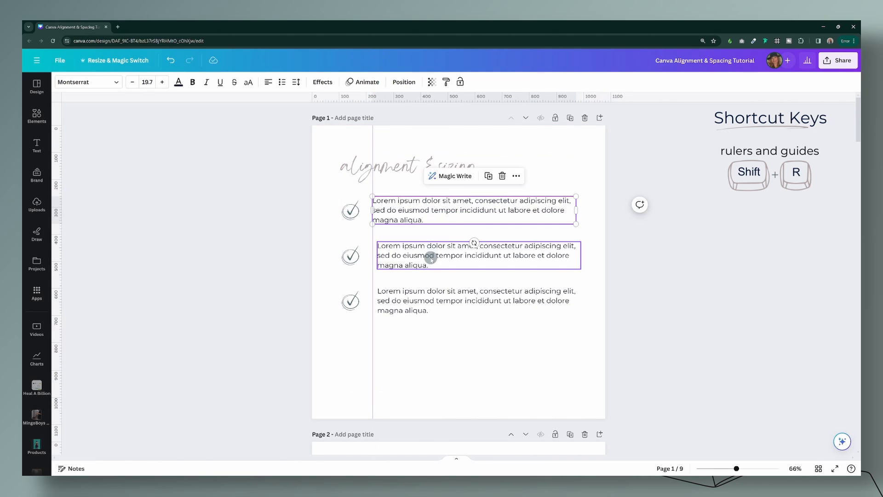
drag(430, 256, 425, 257)
click(433, 301)
drag(432, 302, 428, 301)
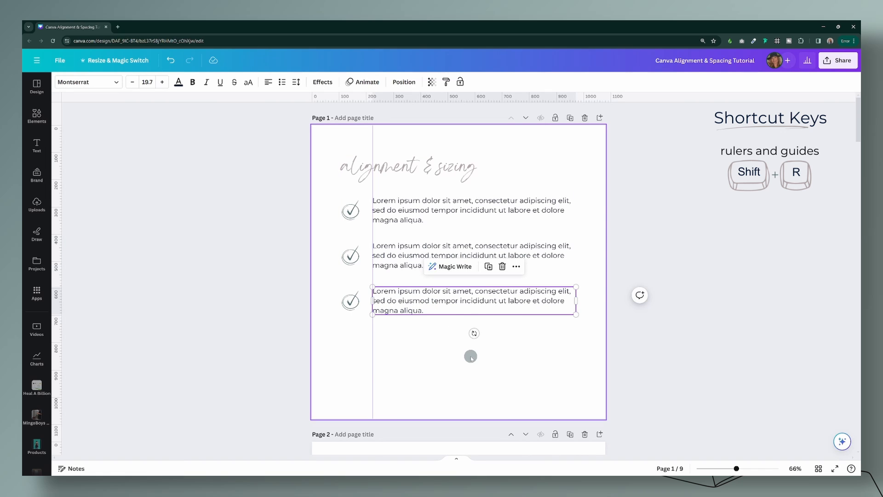
drag(373, 360, 291, 360)
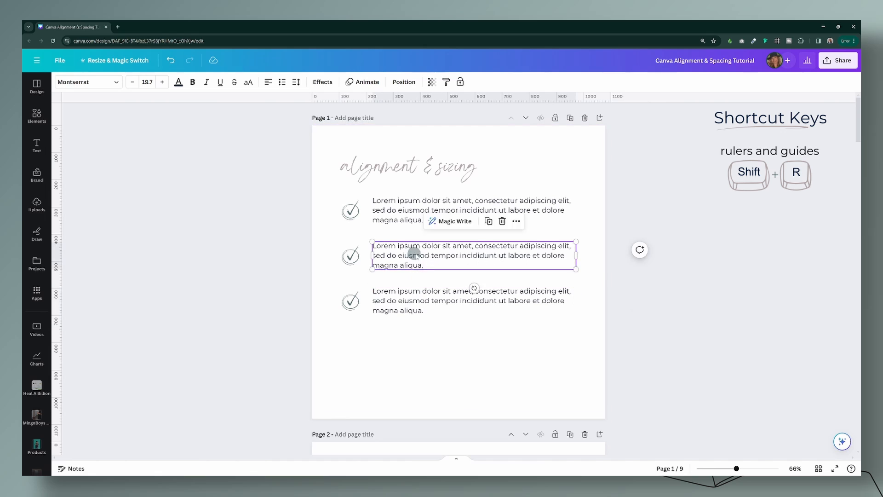
Step: Stagger the three text blocks, with the first closer to its check mark and the second and third further right
drag(414, 252, 426, 255)
drag(429, 291, 438, 292)
drag(420, 212, 423, 211)
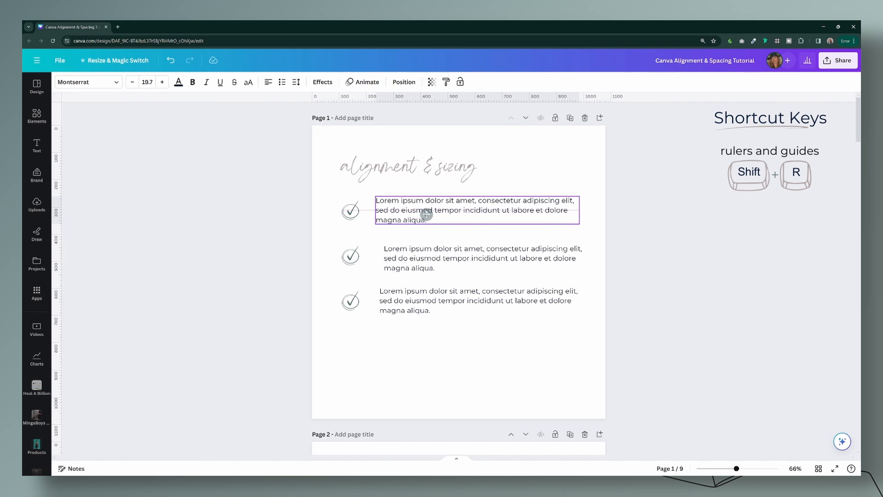
click(491, 314)
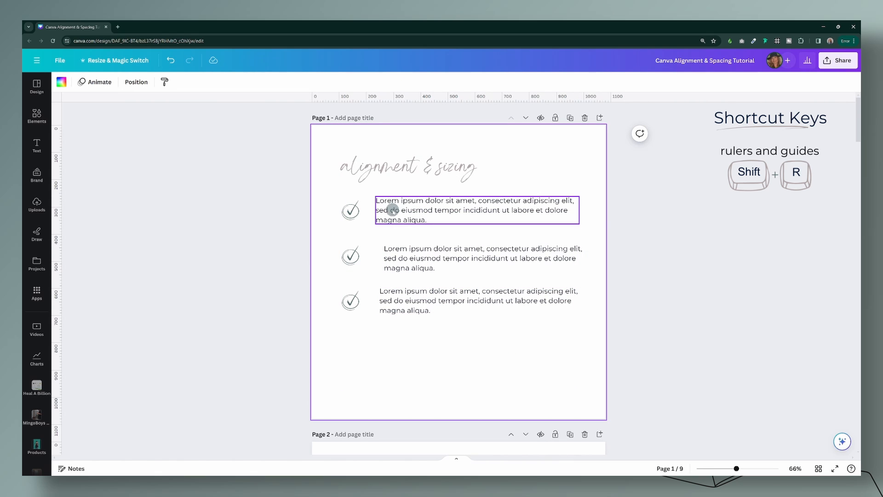
drag(393, 212, 385, 212)
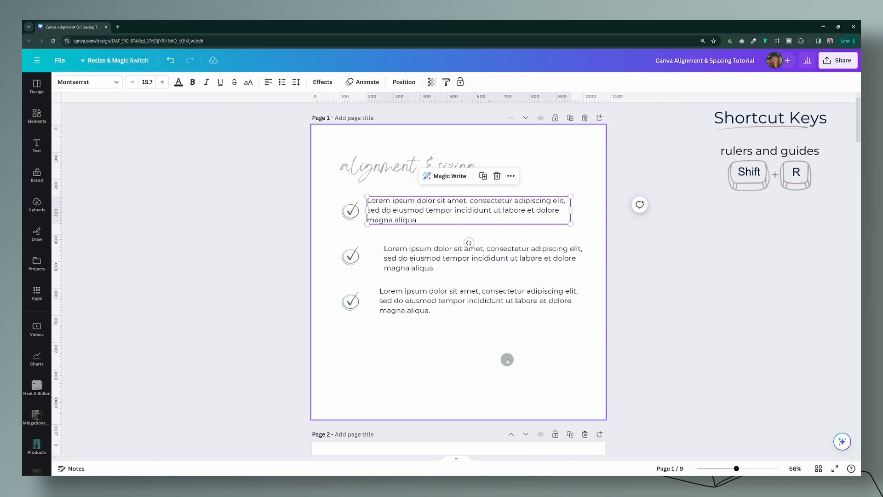
Step: Align the three text blocks by their left edges and space them evenly with Tidy up
drag(507, 359, 388, 211)
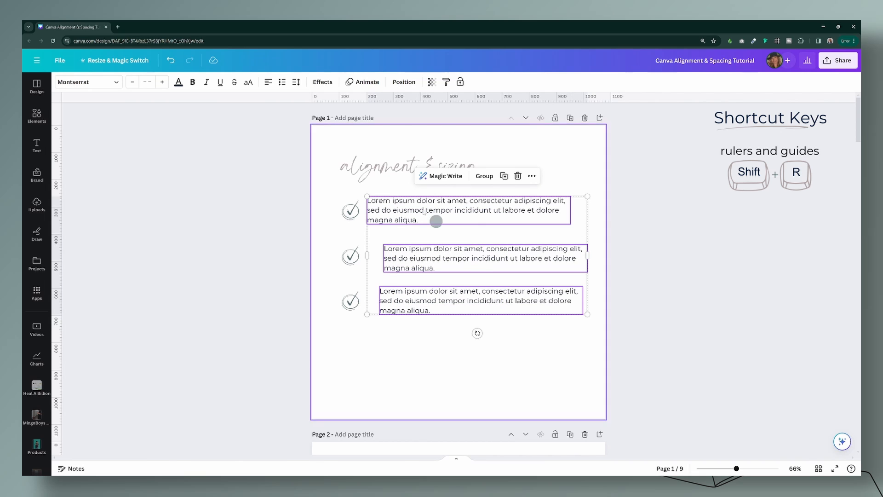
click(399, 84)
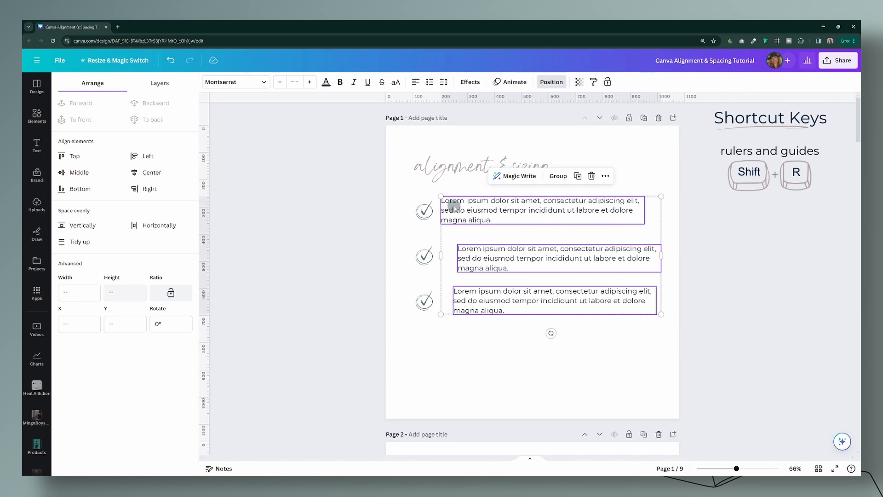
click(138, 156)
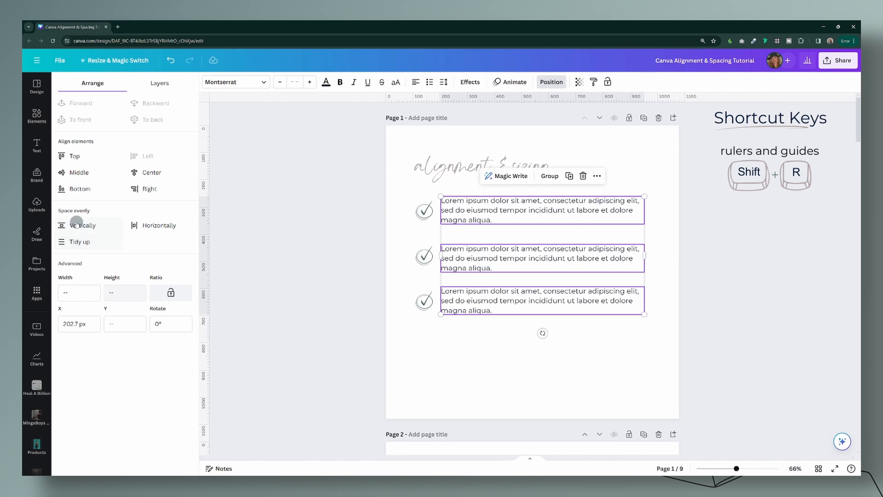
click(91, 243)
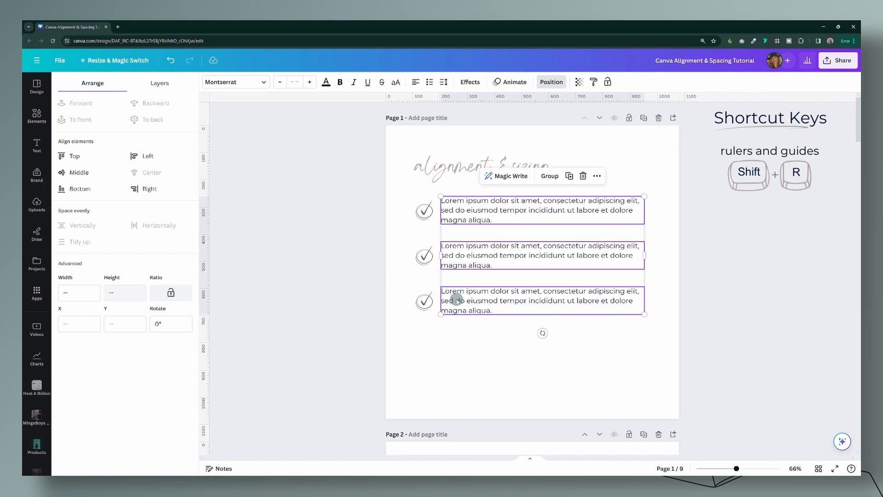
click(447, 325)
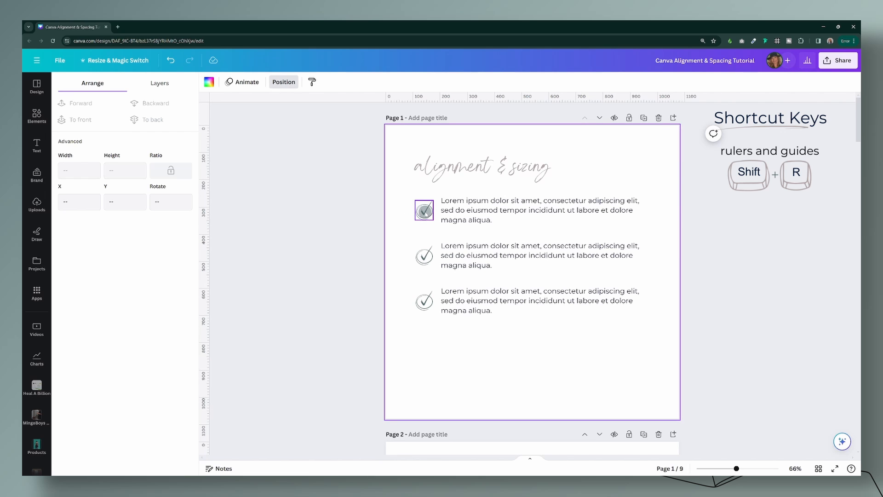
Step: Line up the first check mark with the vertical middle of its text block and group the two
click(425, 212)
drag(425, 212, 425, 211)
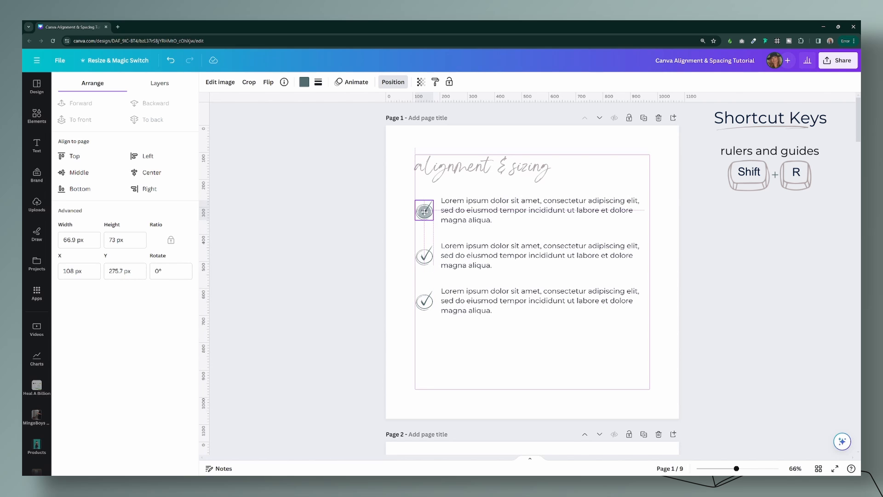
drag(424, 211, 424, 211)
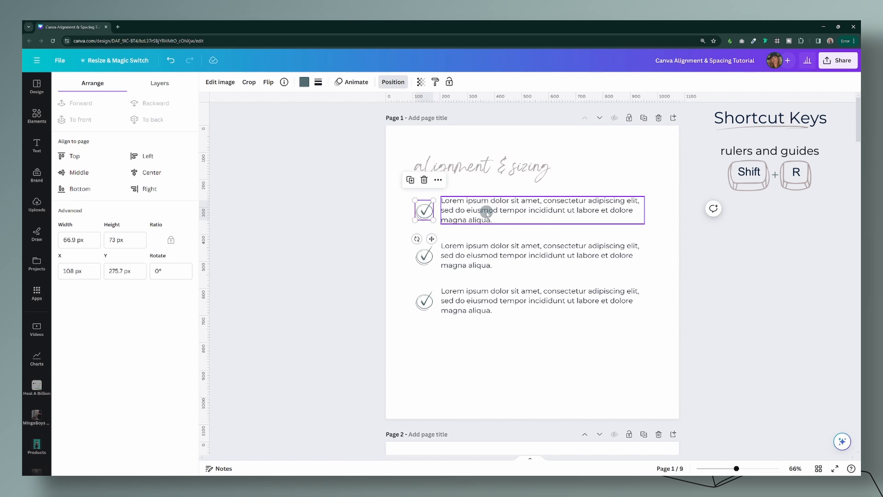
drag(365, 210, 497, 213)
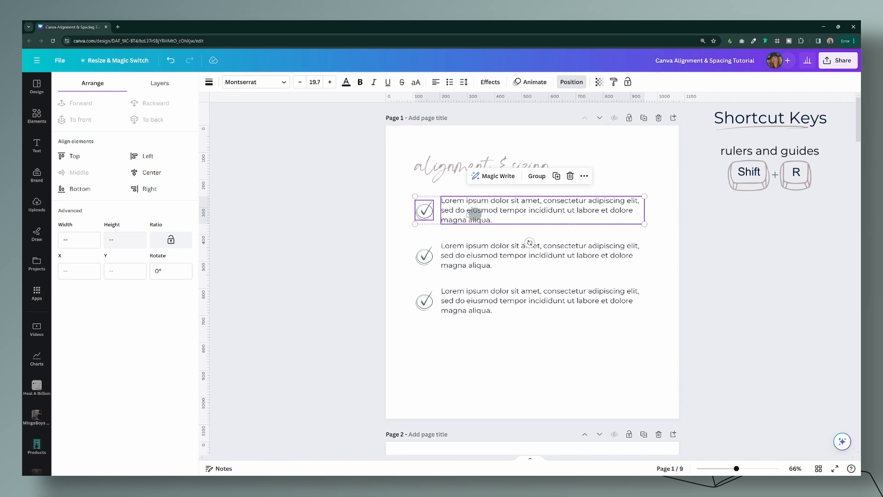
click(530, 180)
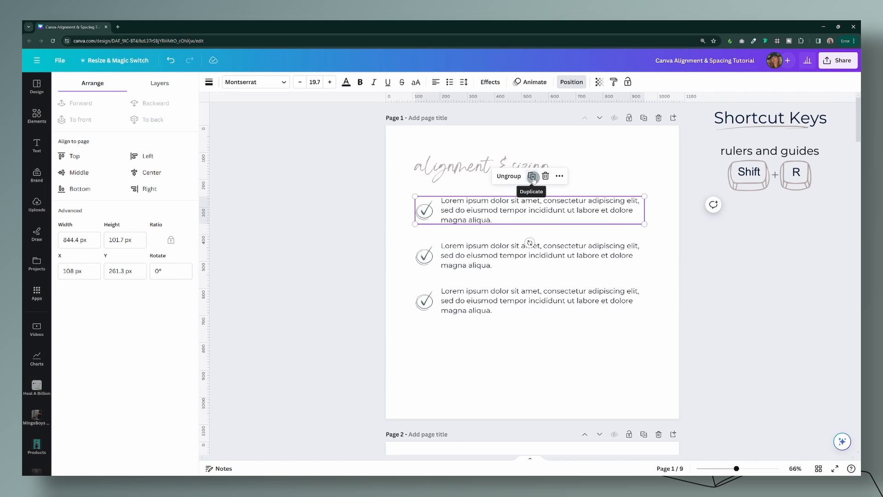
Step: Group the second check mark with its text, and middle-align and group the third check mark with its text
drag(374, 250, 504, 248)
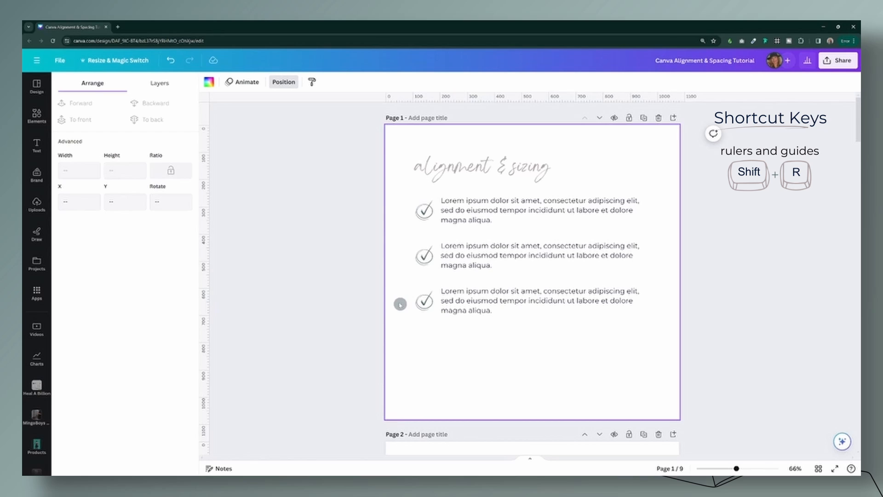
drag(400, 304, 528, 302)
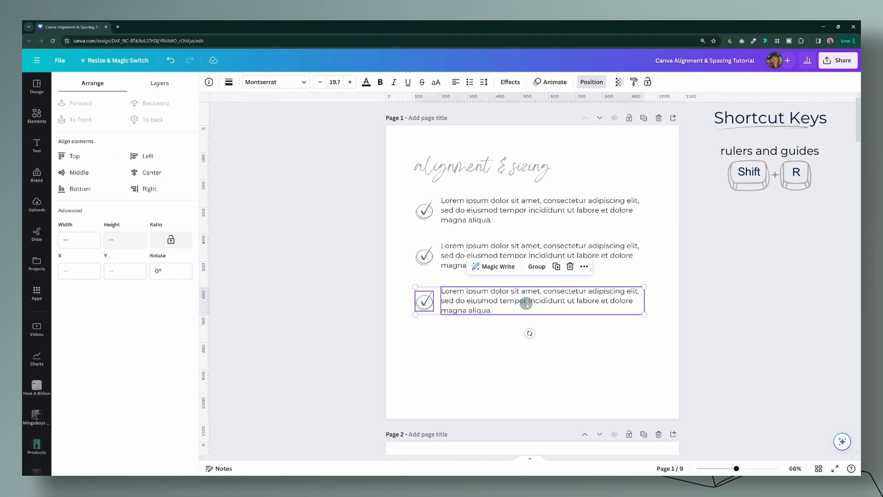
click(87, 173)
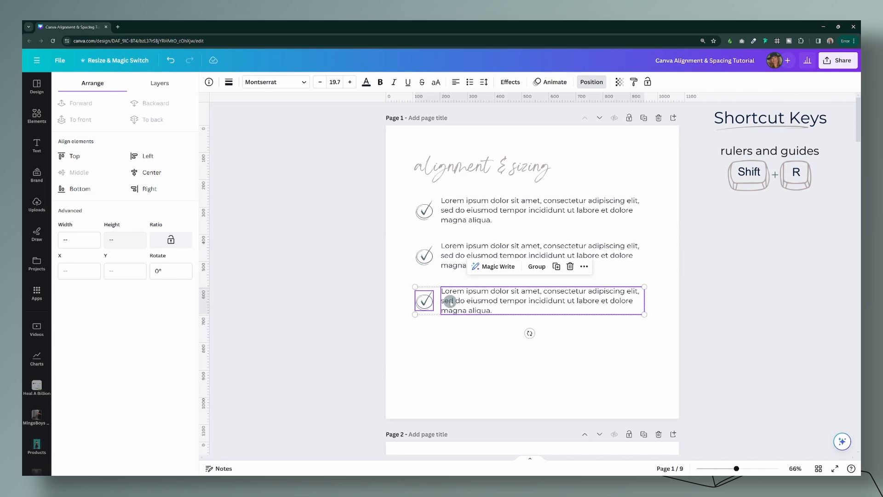
click(537, 267)
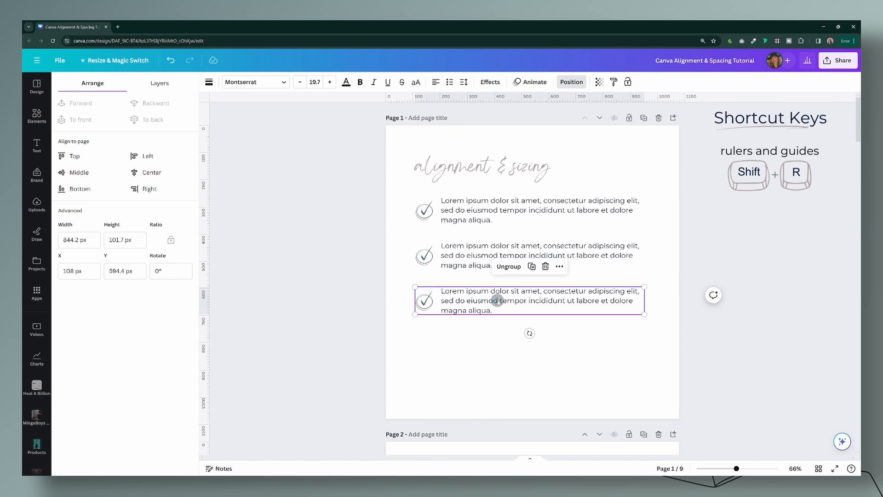
Step: Spread the grouped rows down the page, placing the first, second and third at Y about 305, 517 and 766 px
drag(497, 301, 492, 346)
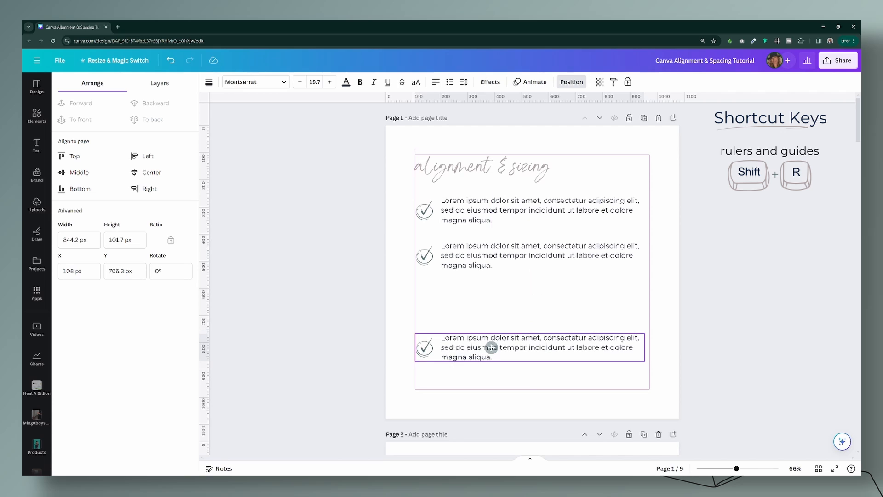
click(475, 214)
drag(475, 214, 474, 226)
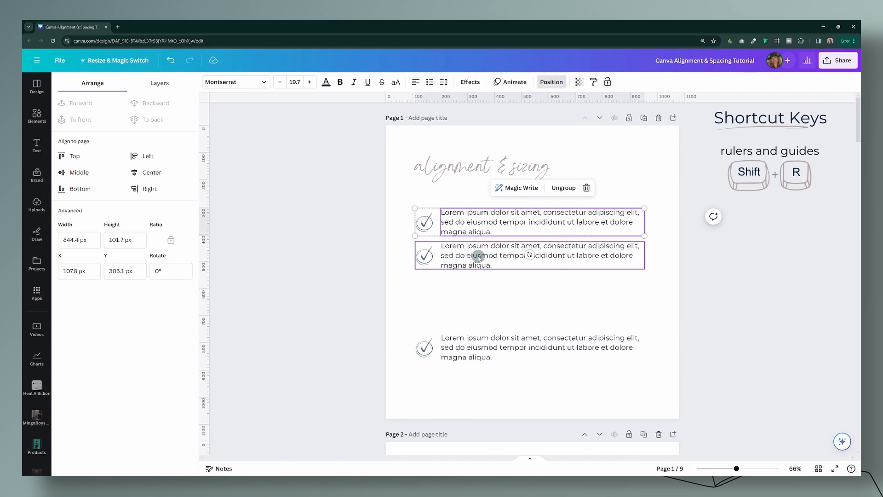
drag(479, 256, 478, 280)
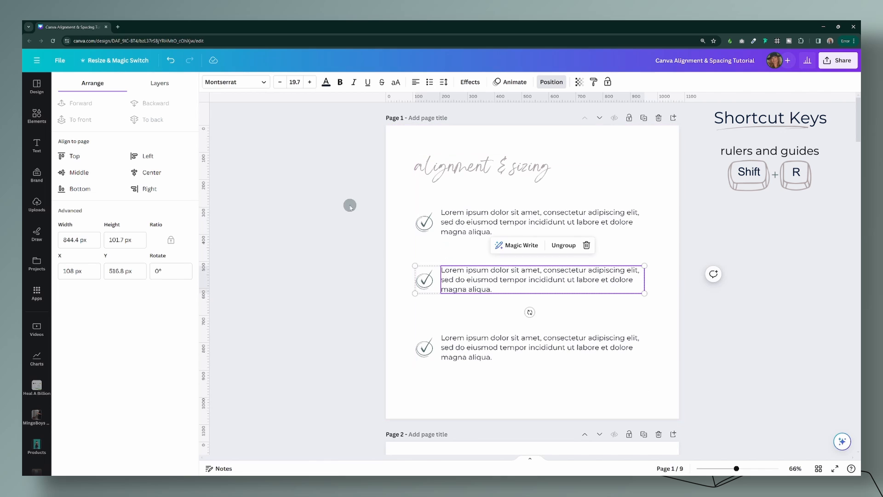
Step: Space the three grouped check-mark rows evenly with Tidy up
drag(349, 205, 486, 366)
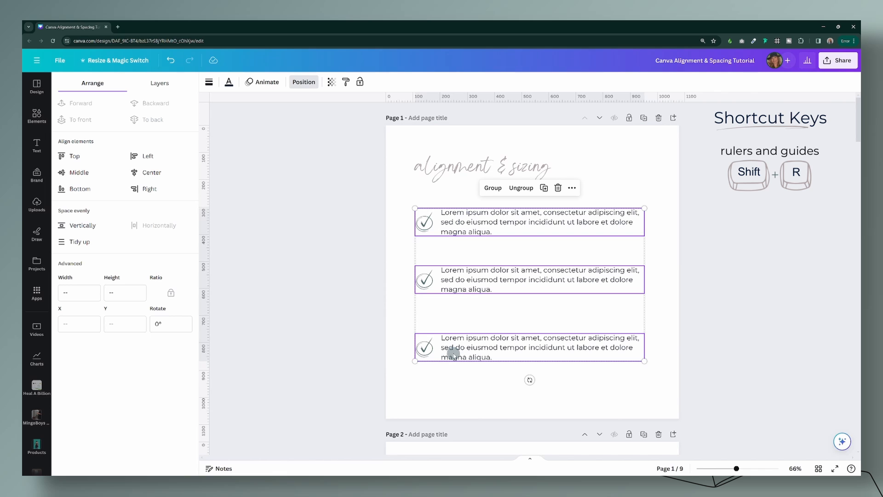
click(89, 247)
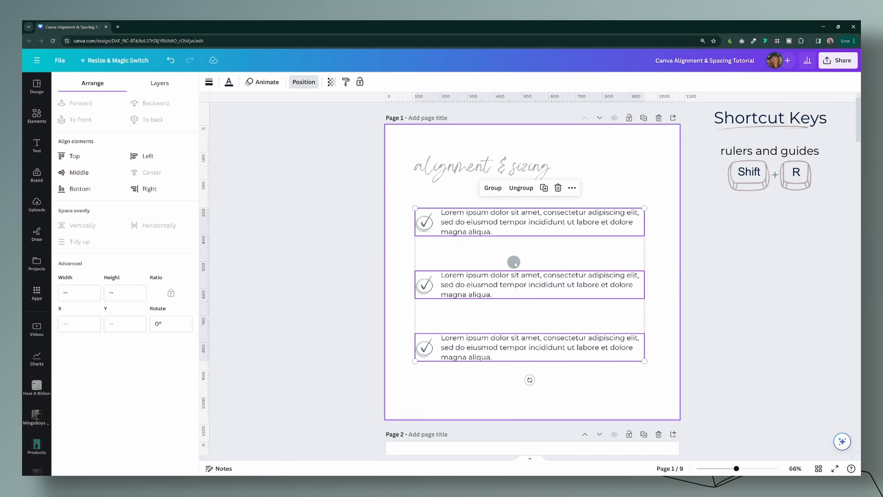
click(666, 270)
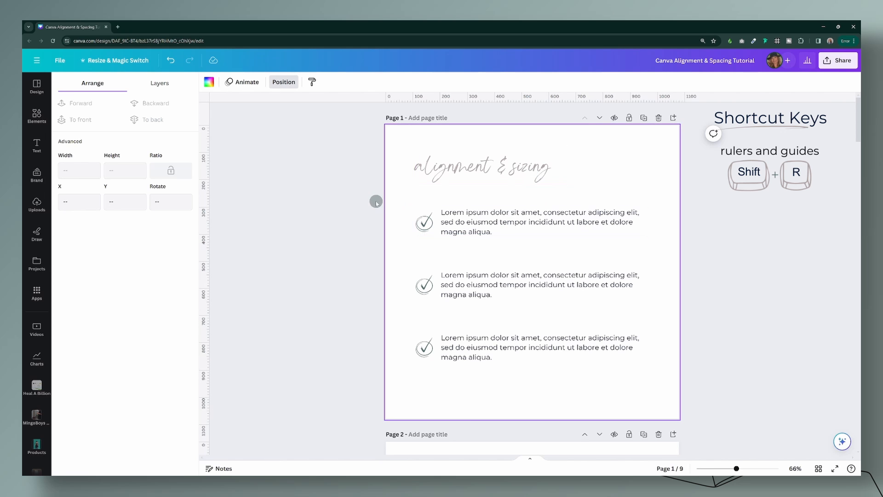
Step: Scale the three grouped check-mark rows down together to about 576 px wide and check the middle row's size
drag(371, 202, 589, 382)
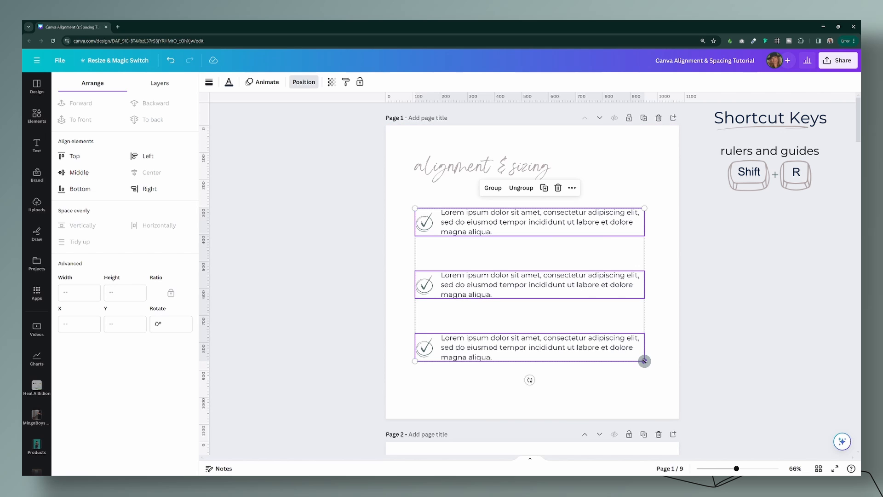
drag(645, 361, 569, 314)
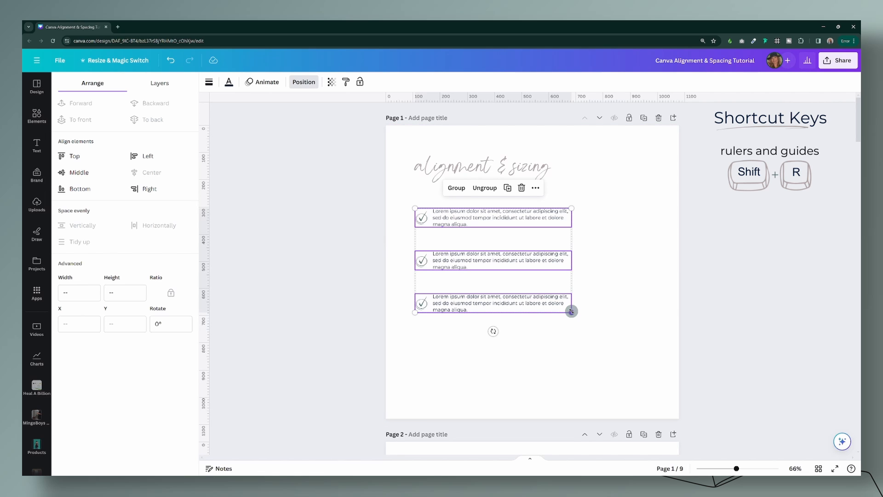
click(531, 340)
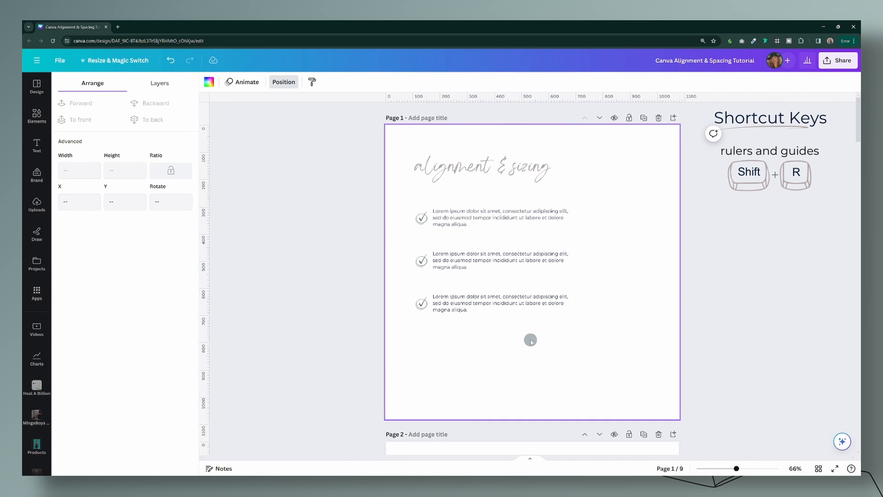
click(462, 264)
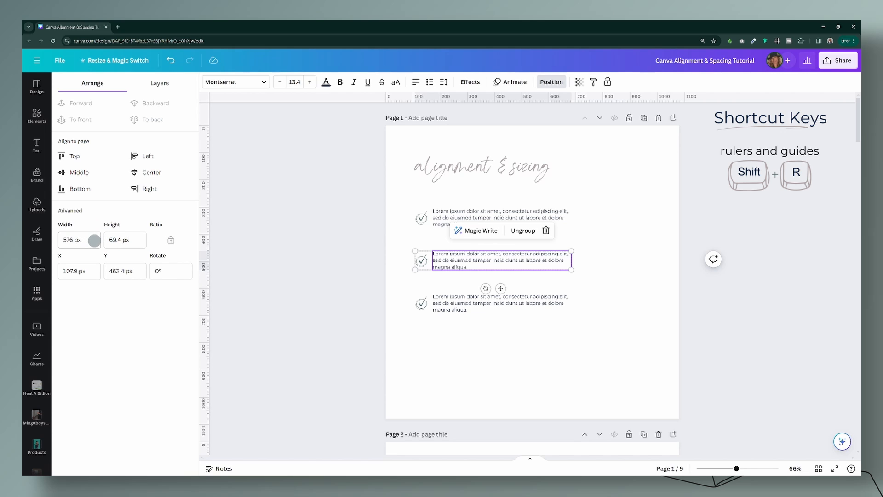
mouse_move(572, 270)
mouse_down()
mouse_move(581, 276)
mouse_move(571, 270)
mouse_up()
click(614, 326)
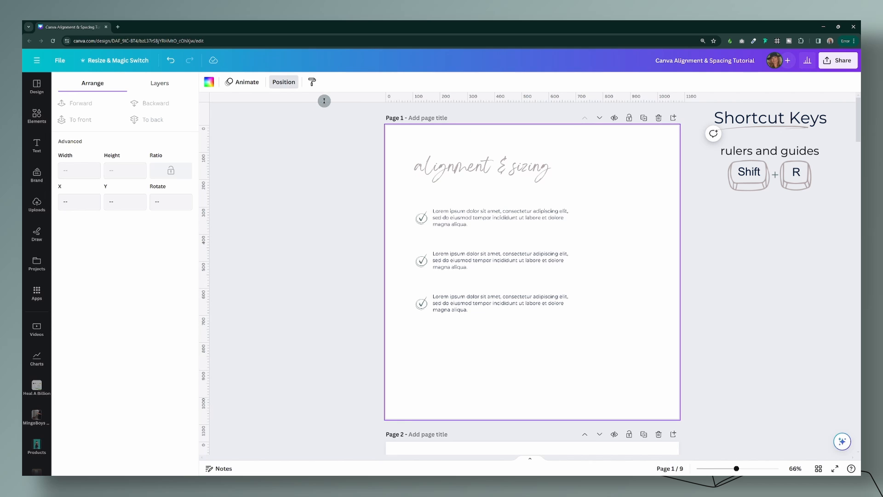
Step: Add a horizontal guide near the page's top and a vertical guide at 108 px, and check them across the other pages
drag(325, 101, 395, 154)
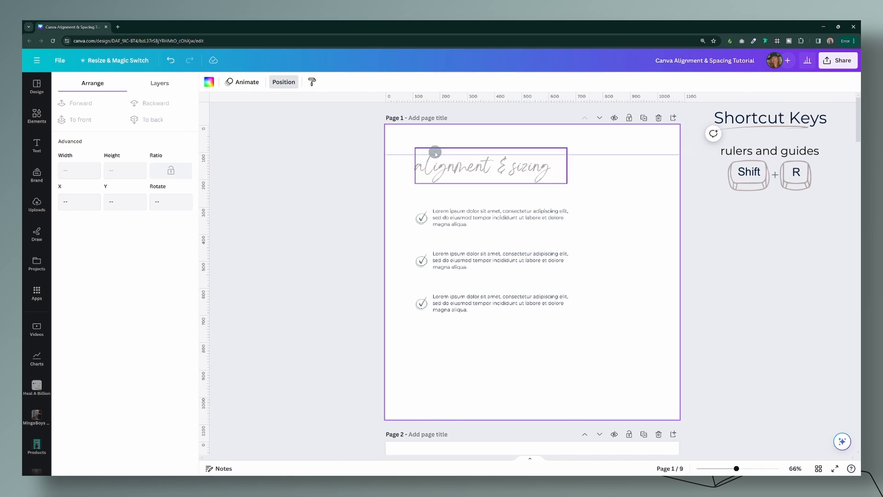
drag(207, 231, 414, 225)
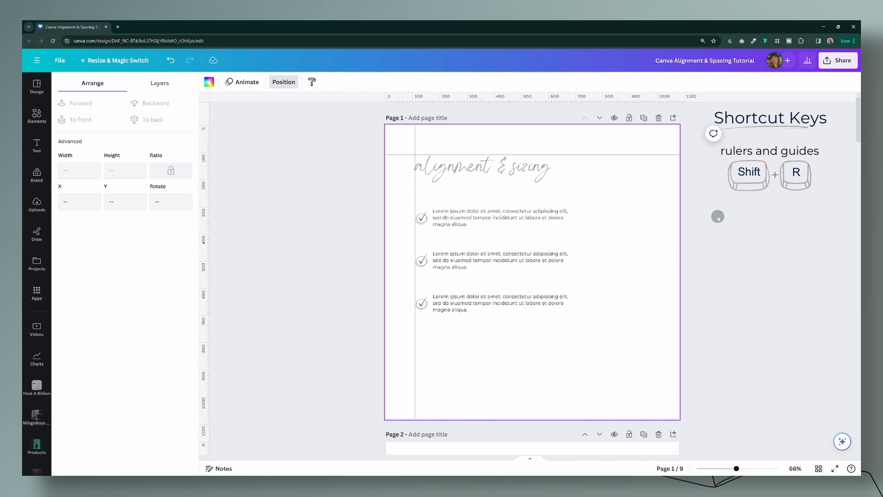
scroll(718, 218, down, 7)
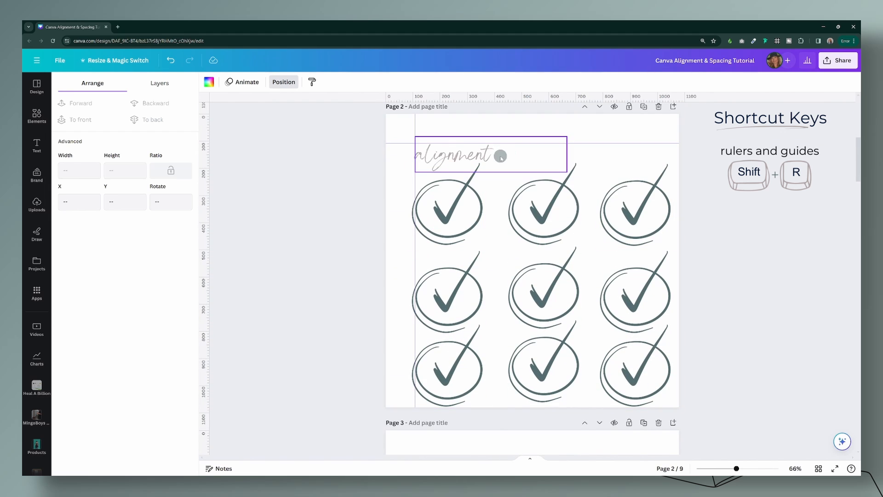
scroll(682, 228, down, 7)
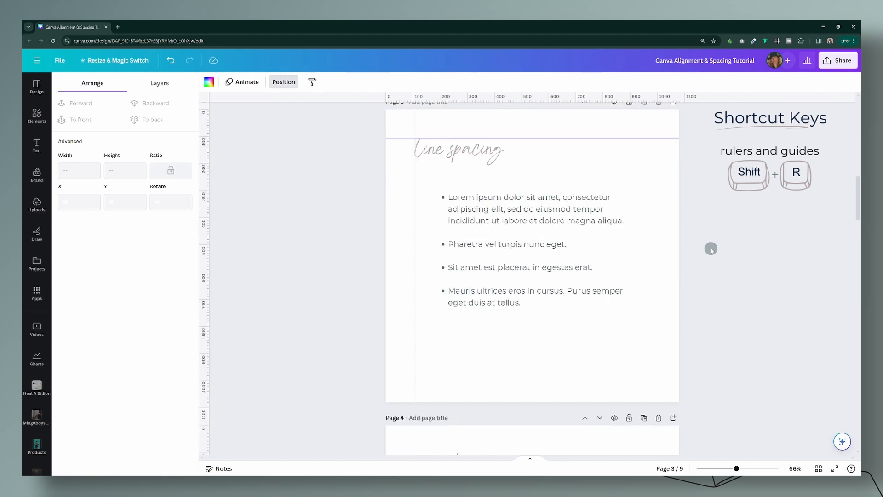
scroll(711, 250, down, 5)
scroll(712, 253, up, 10)
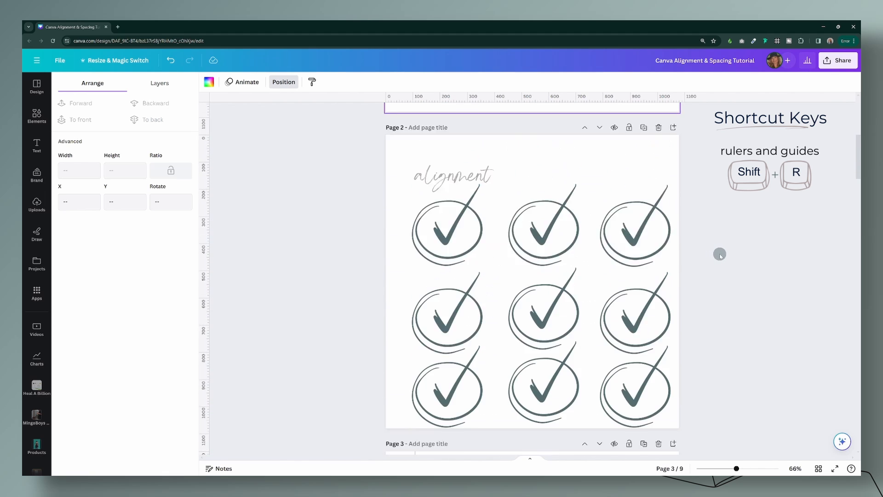
scroll(719, 255, up, 6)
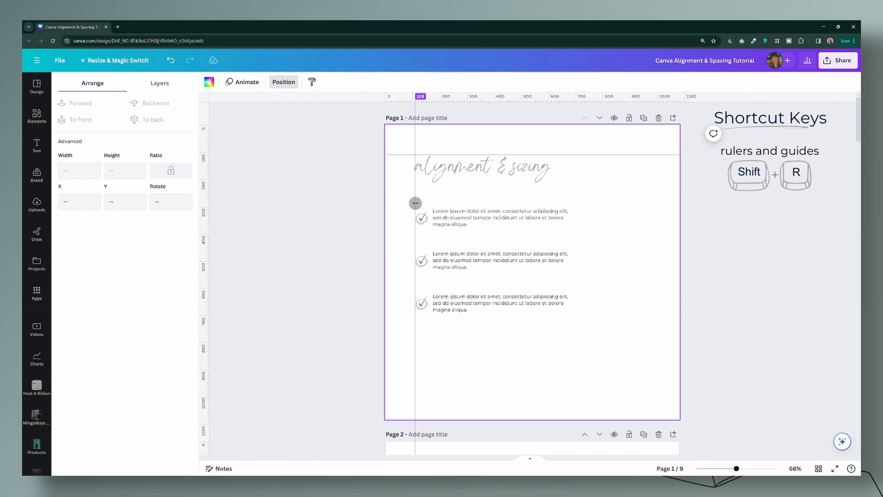
Step: Remove the vertical guide from page 1 and try to clear the remaining guides
drag(414, 201, 306, 199)
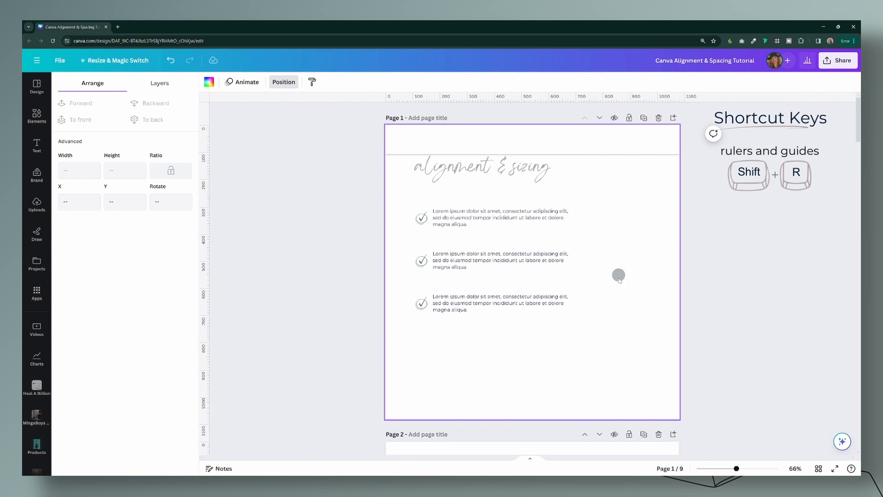
right_click(599, 283)
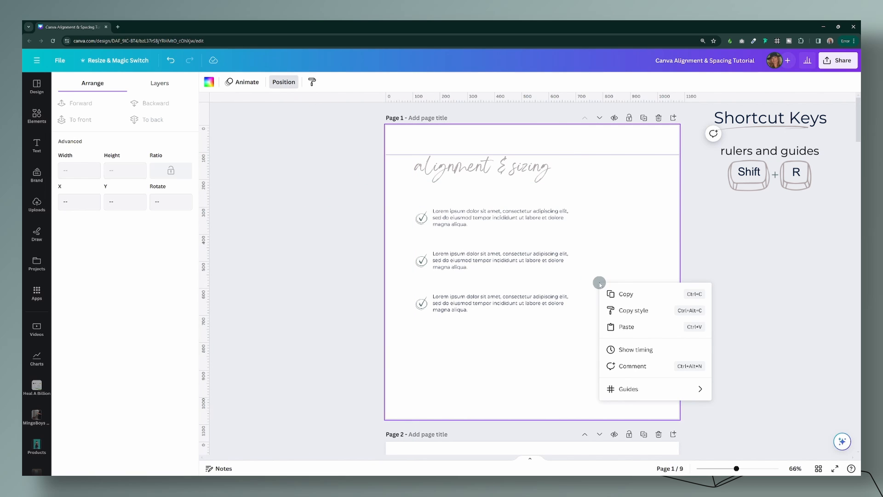
mouse_move(625, 389)
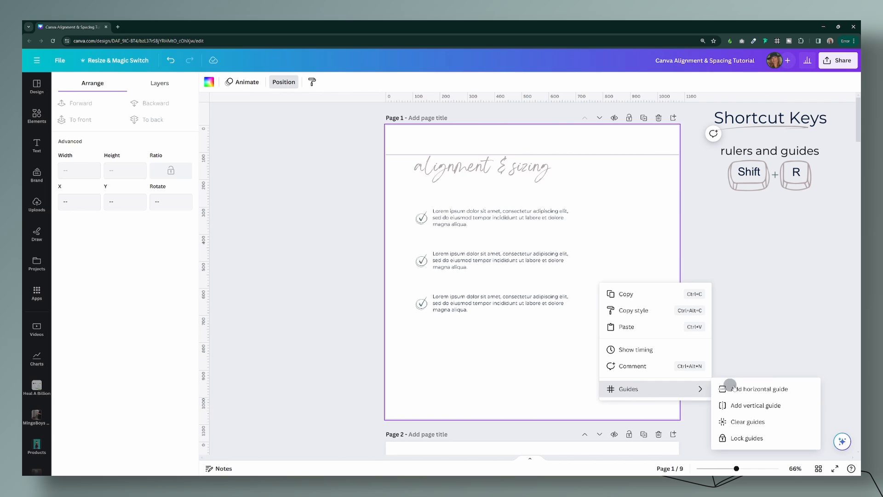
click(754, 423)
Step: Delete the "alignment" heading on page 2 and remove the horizontal guide
scroll(639, 378, down, 7)
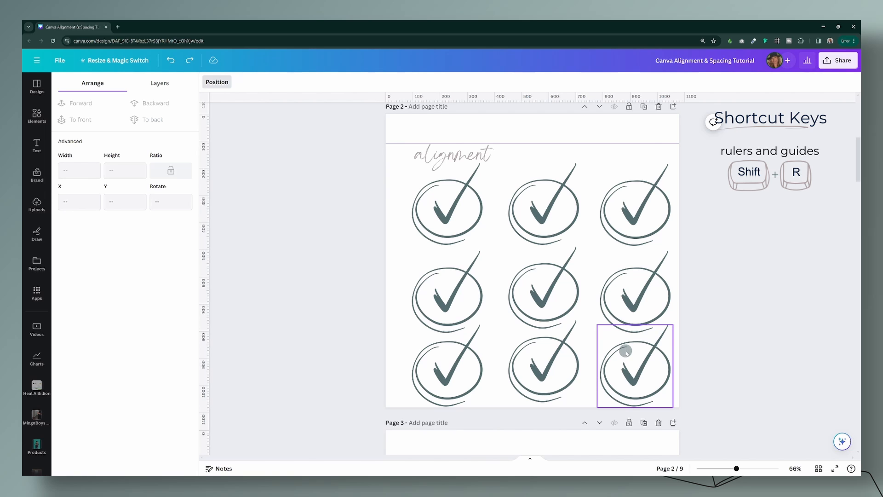
click(441, 161)
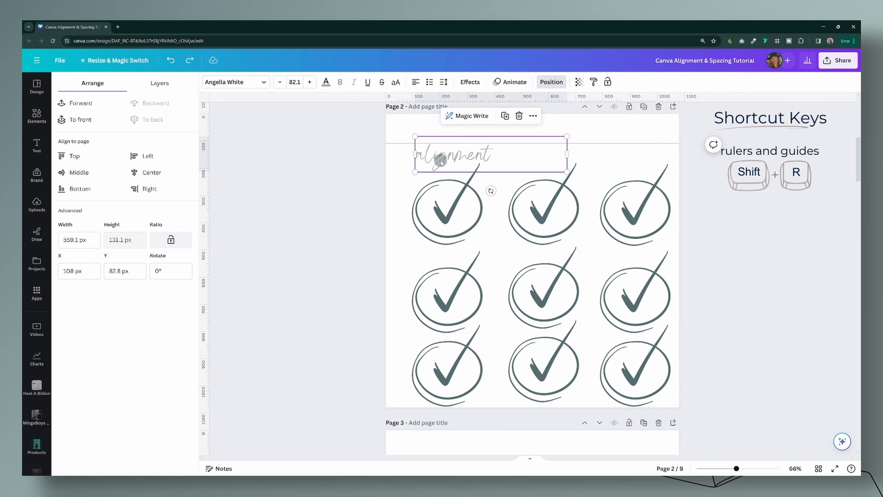
key(Delete)
drag(448, 143, 450, 113)
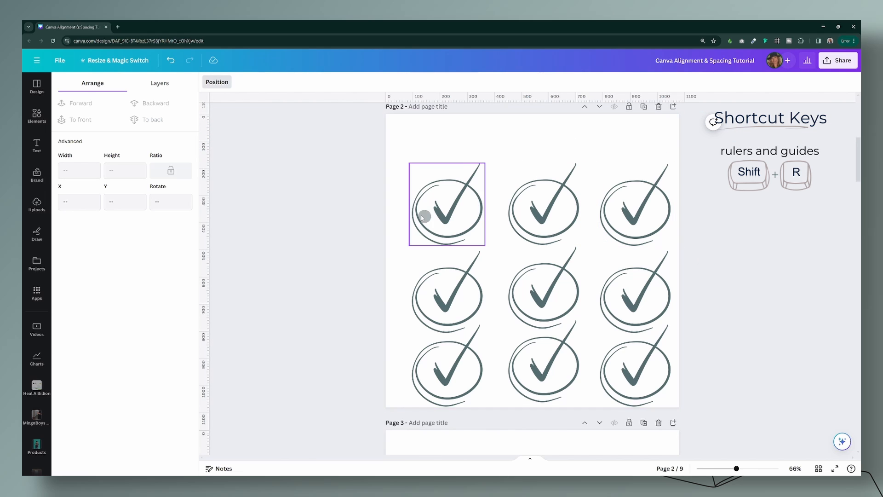
Step: Move the three rows of check marks on page 2 upward and centre them across the page, starting at X 54 px
drag(347, 205, 670, 220)
drag(613, 219, 609, 188)
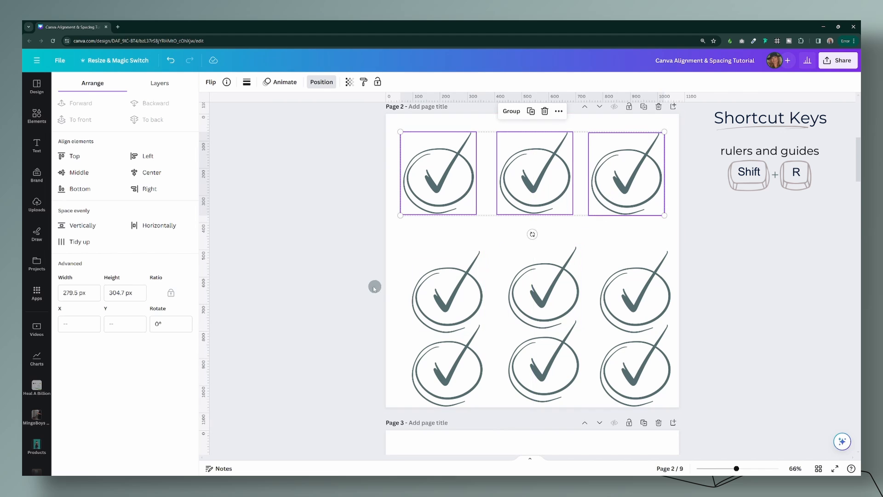
drag(368, 286, 622, 282)
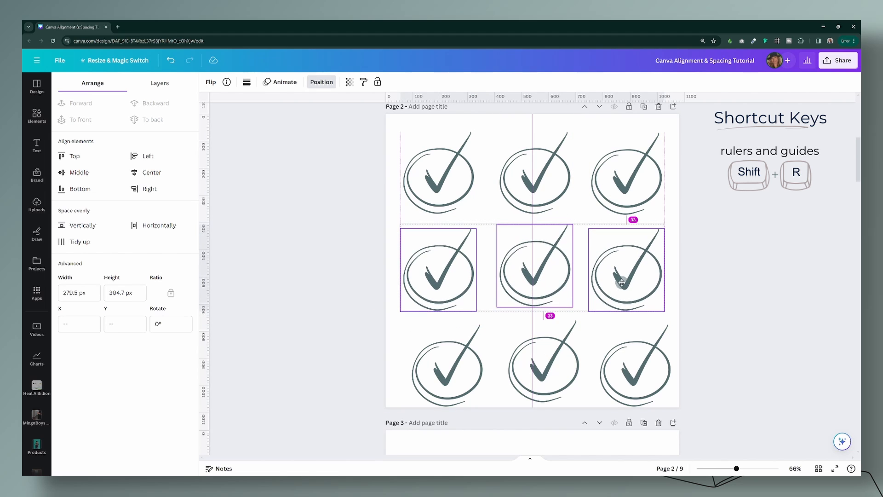
drag(361, 358, 610, 373)
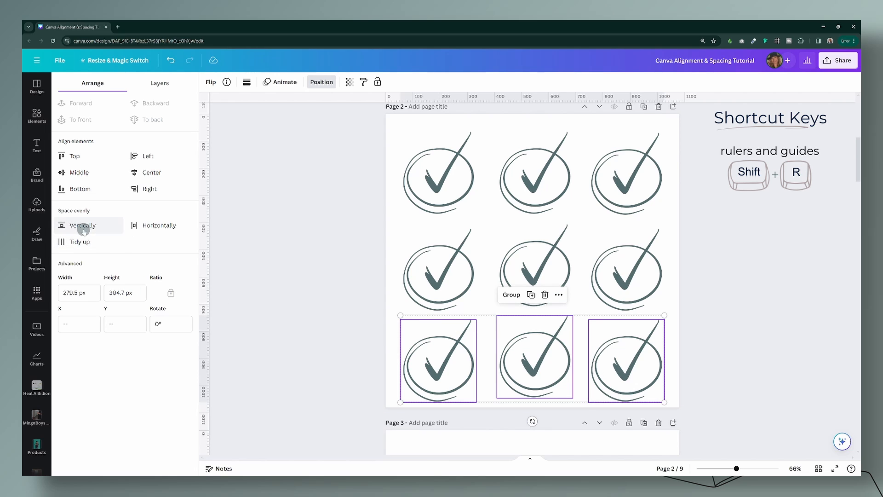
Step: Align and evenly space the bottom, middle and top rows of check marks, each with Tidy up
click(80, 242)
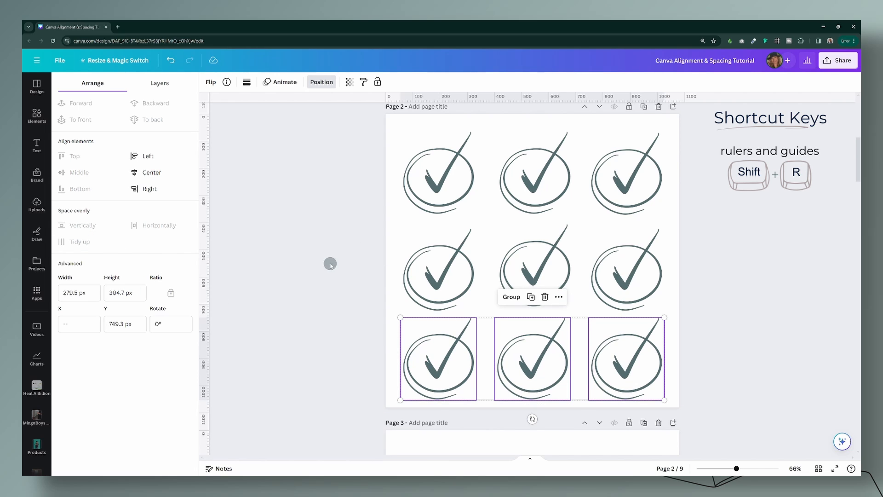
drag(331, 262, 675, 276)
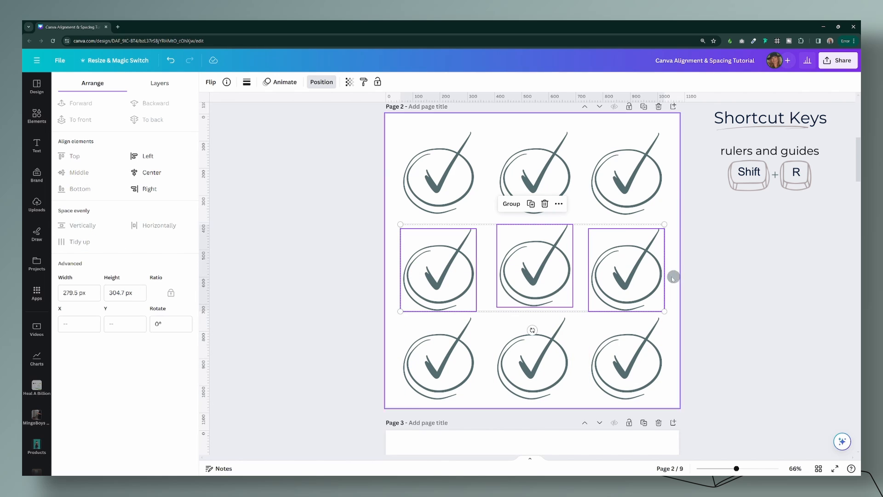
click(79, 243)
drag(307, 165, 653, 180)
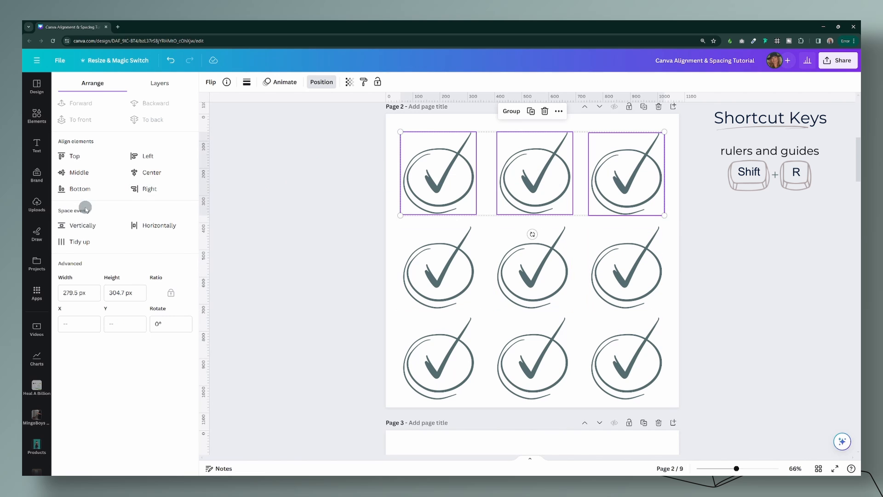
click(80, 243)
click(223, 131)
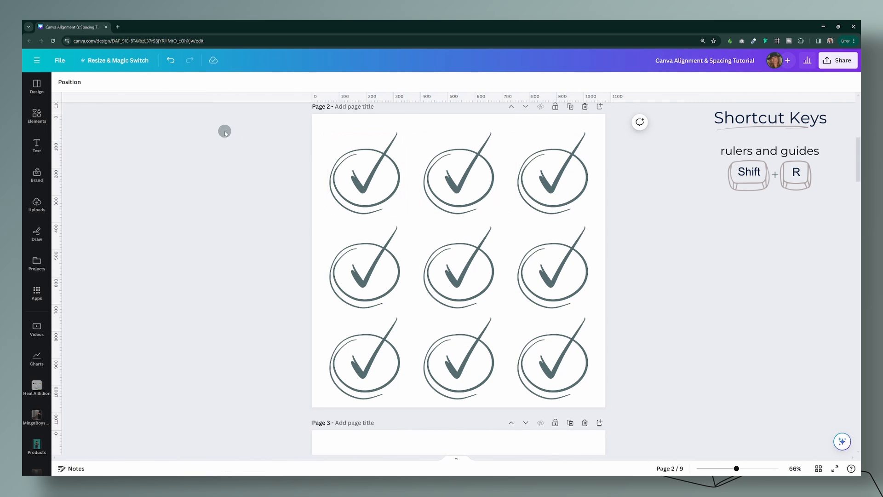
Step: Space the left, middle and right columns of check marks evenly in the vertical direction
drag(235, 132, 396, 371)
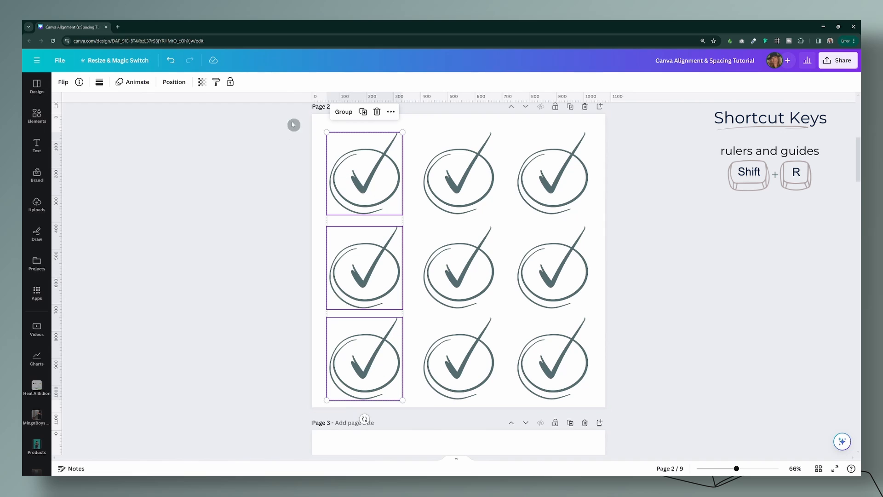
click(174, 82)
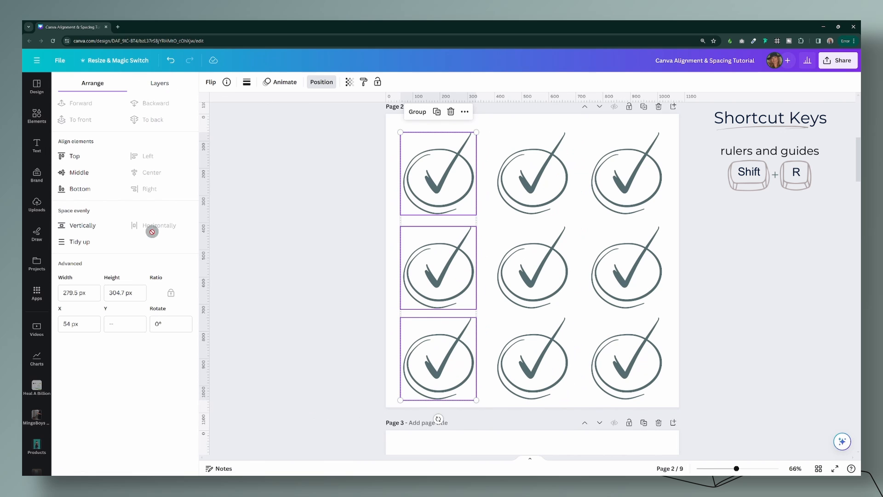
click(81, 226)
drag(528, 112, 538, 388)
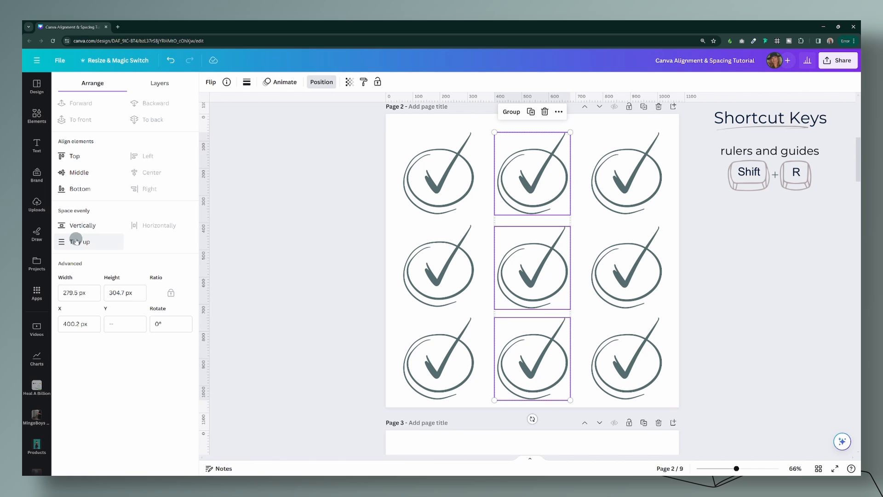
click(76, 240)
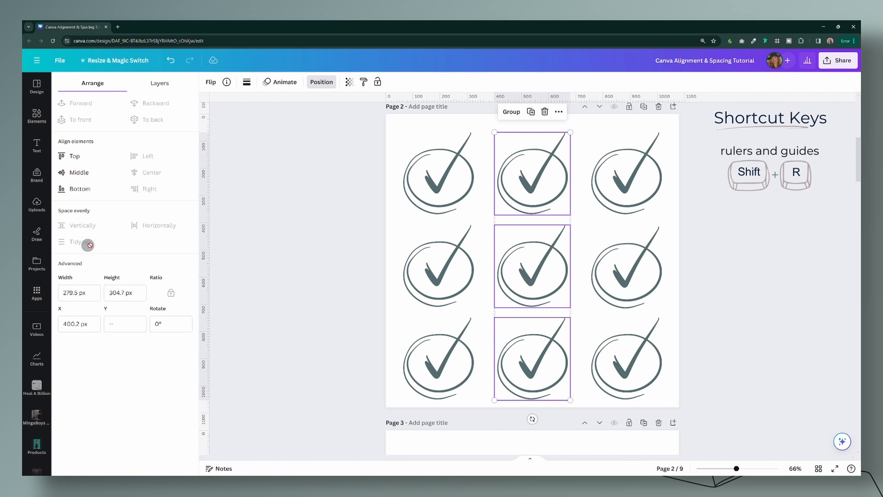
drag(616, 121, 648, 401)
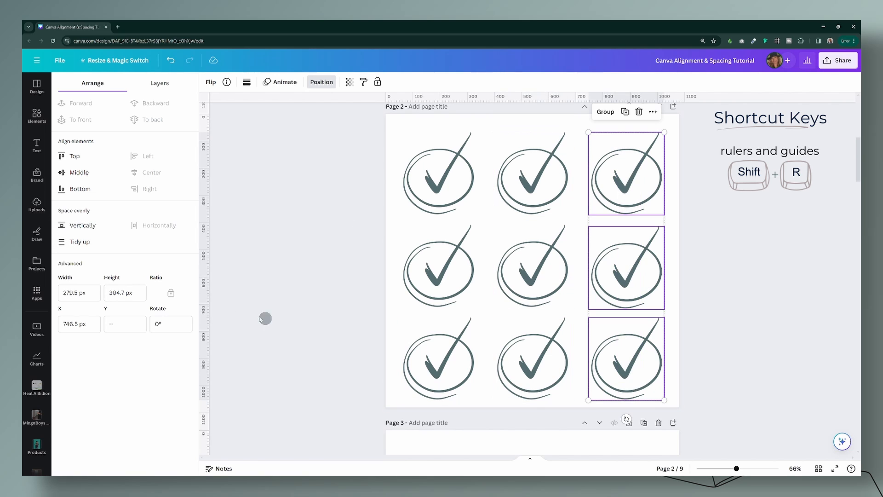
click(86, 224)
click(711, 309)
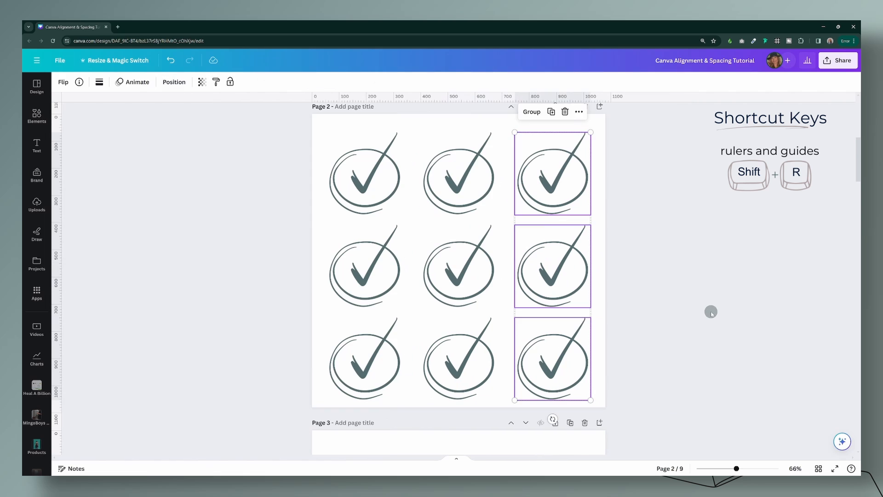
Step: Select the middle, bottom and top rows of check marks in turn to check their alignment
drag(661, 291, 270, 248)
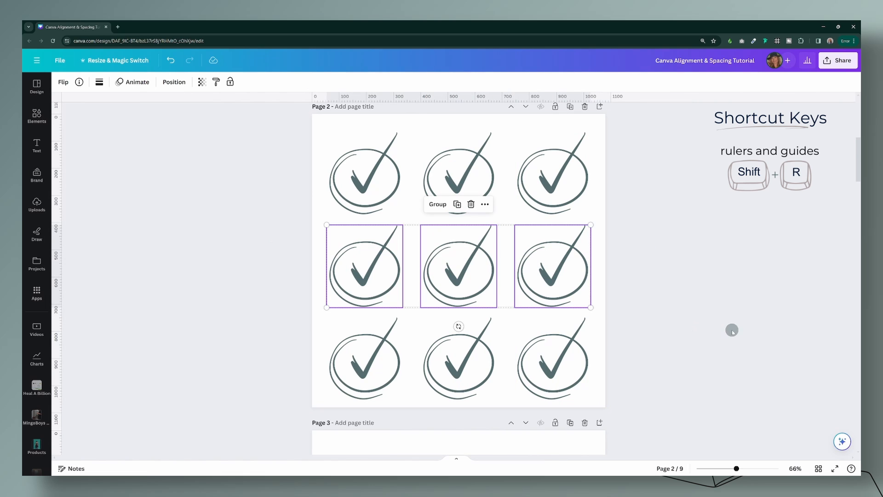
drag(654, 378, 308, 368)
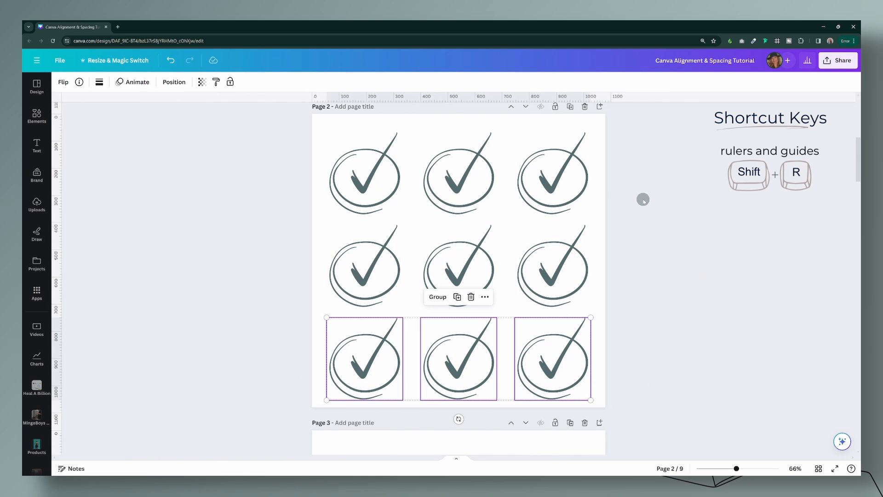
drag(643, 200, 296, 170)
click(646, 274)
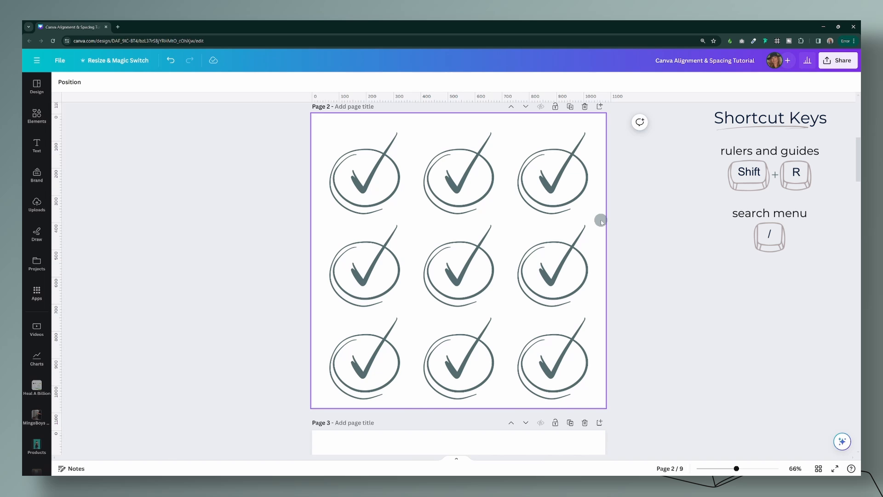
Step: Insert a 3x3 table on page 2
key(/)
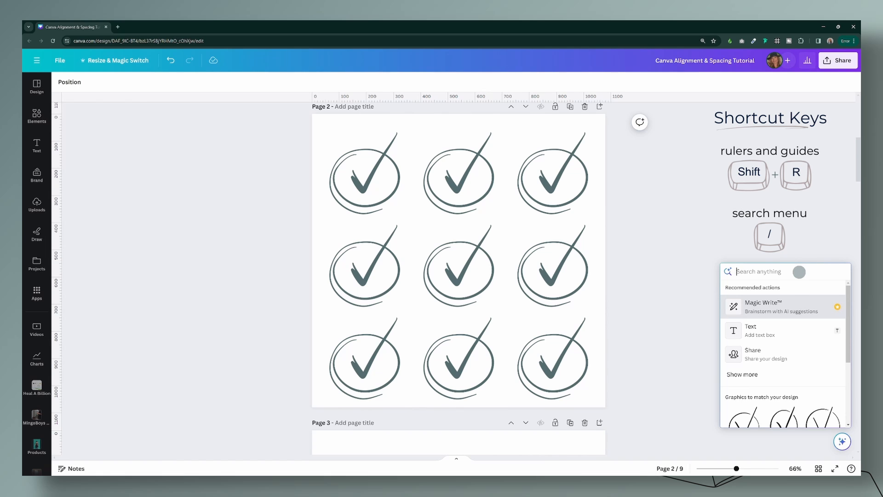
text(table)
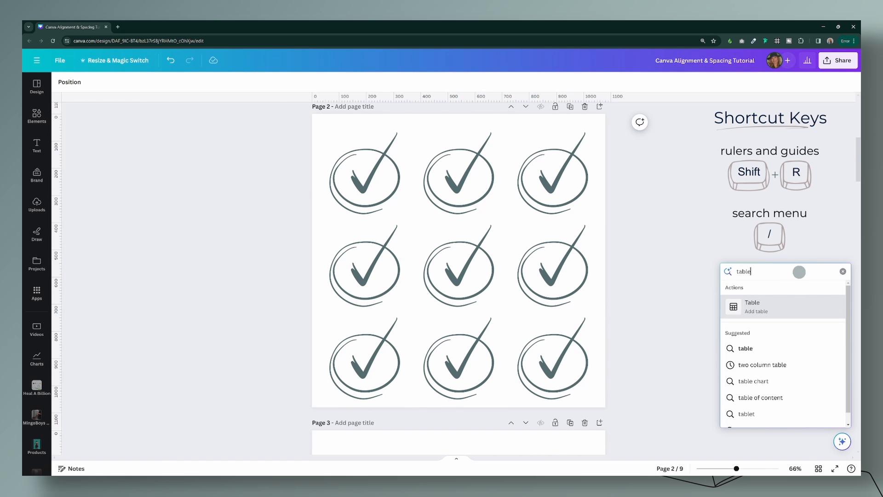
click(755, 307)
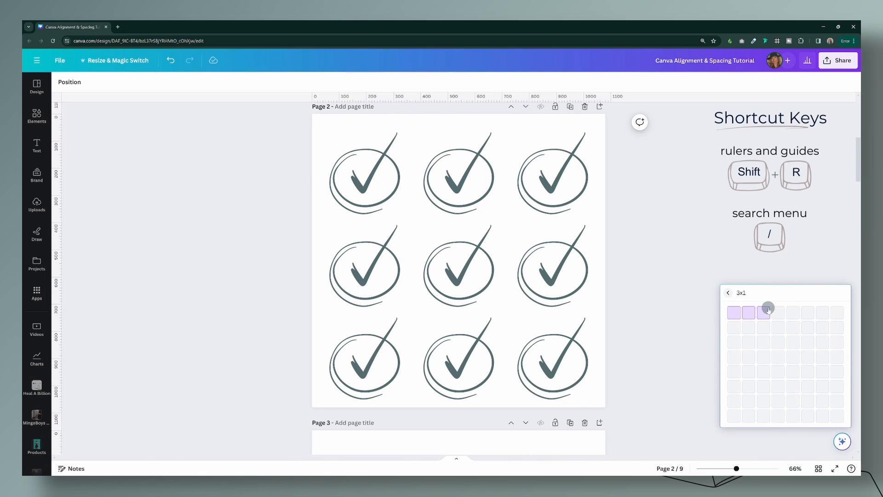
click(763, 345)
Step: Fit the table over the whole page at 1080 × 1080 px and send it to the back behind the check marks
drag(515, 269, 455, 171)
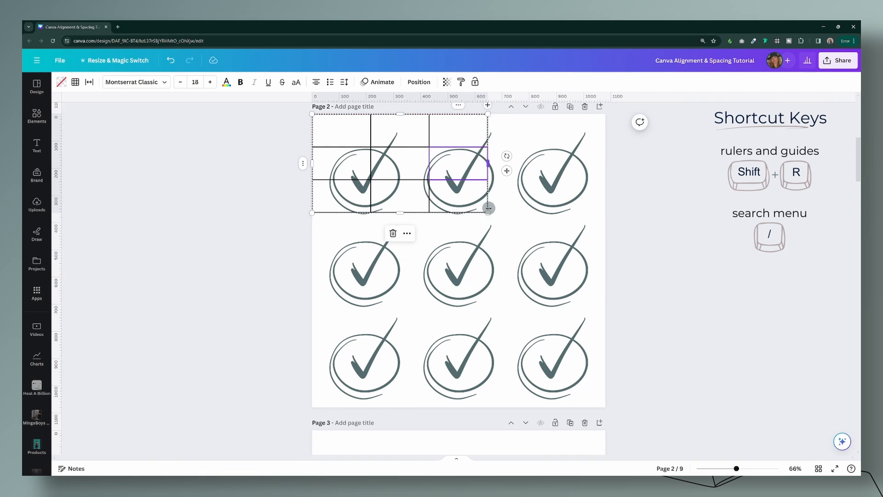
drag(488, 213, 606, 407)
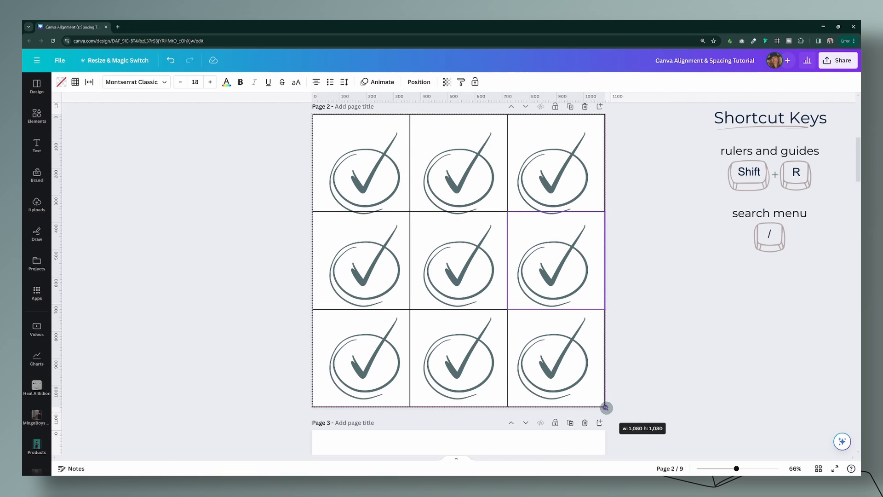
drag(606, 407, 606, 408)
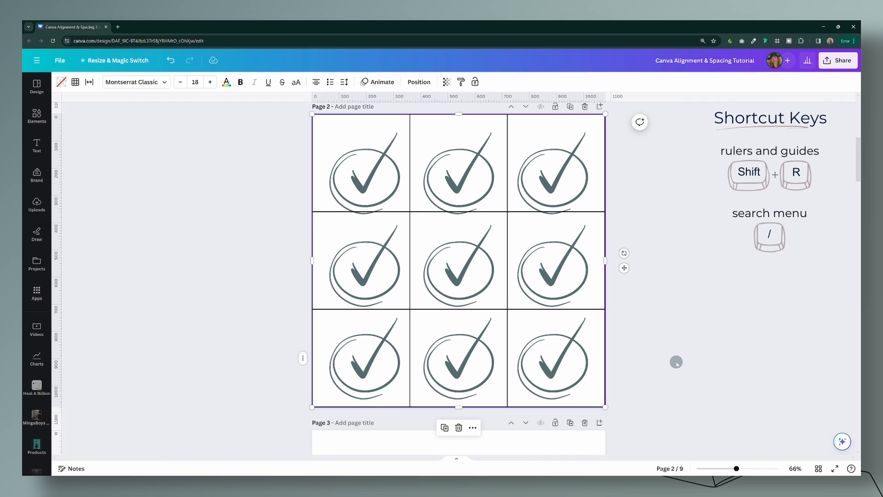
click(419, 81)
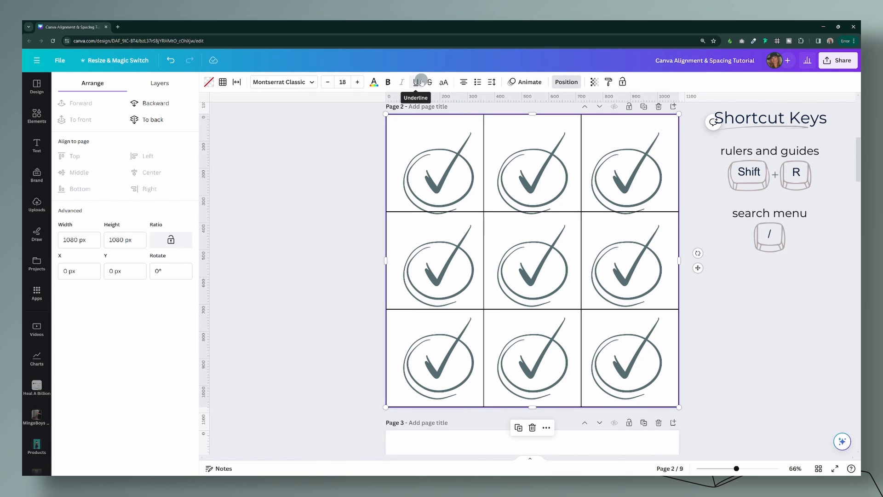
click(151, 120)
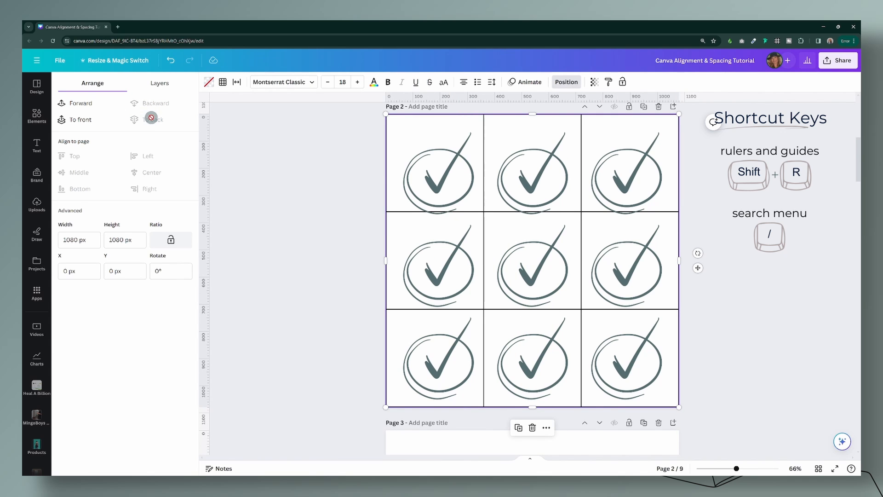
Step: Centre the three check marks of the top row in their table cells, at about Y 27 px
click(446, 173)
drag(446, 173, 444, 165)
click(558, 180)
drag(533, 178, 532, 166)
drag(627, 181, 631, 171)
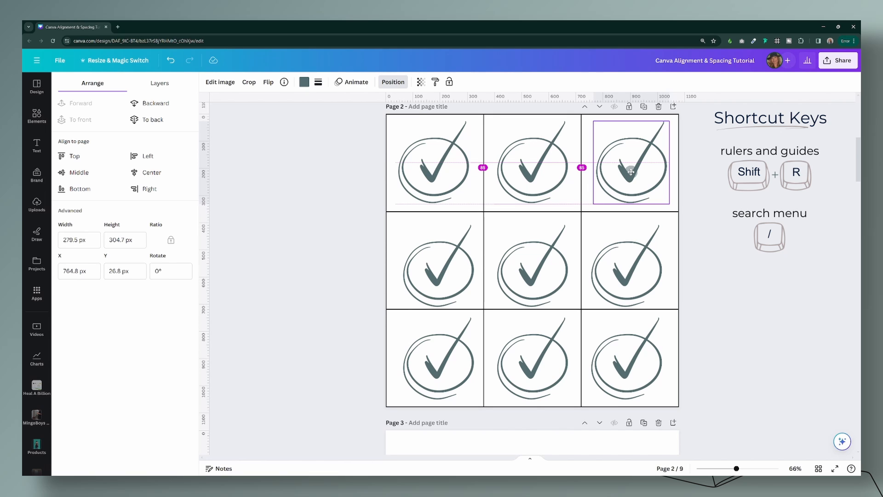
drag(631, 172, 631, 172)
Step: Centre the check marks of the middle and bottom rows in their table cells, the bottom row at about Y 749 px
drag(447, 269, 442, 262)
drag(535, 278, 540, 272)
drag(637, 274, 633, 272)
drag(628, 366, 630, 364)
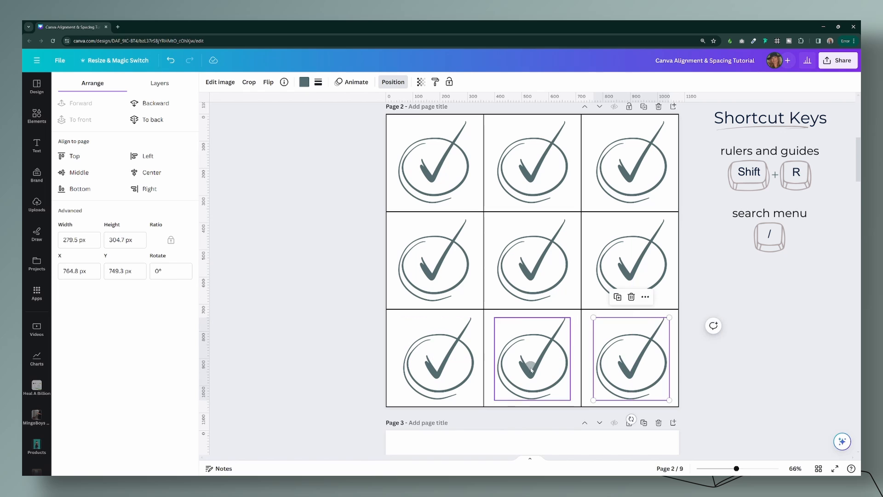
click(531, 368)
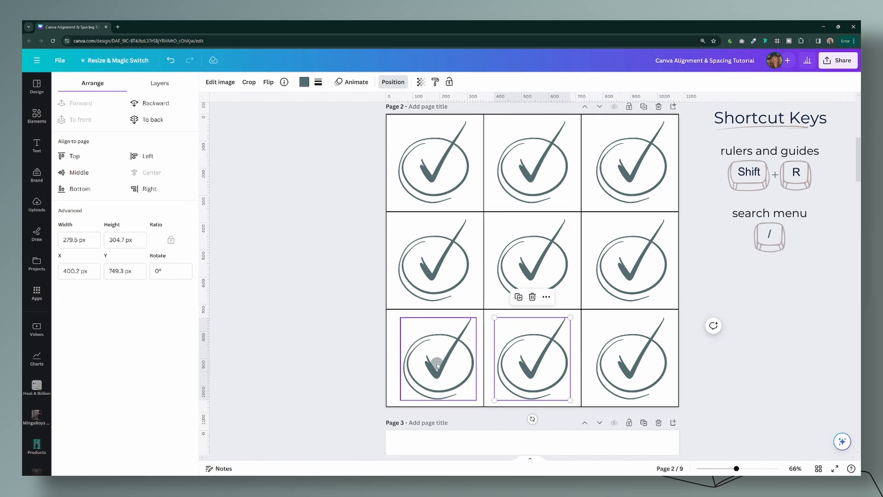
drag(439, 364, 434, 363)
click(759, 347)
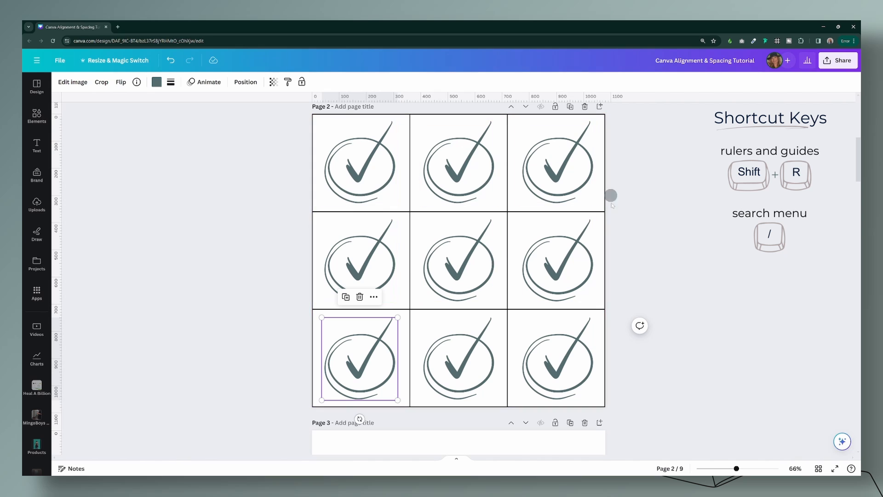
click(644, 291)
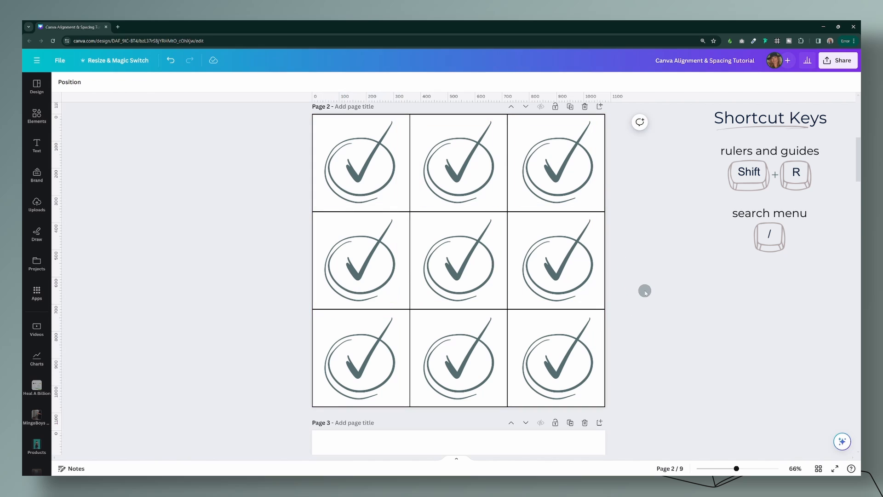
Step: Set the table spacing to 9 and resize the table to fit the page again
click(311, 213)
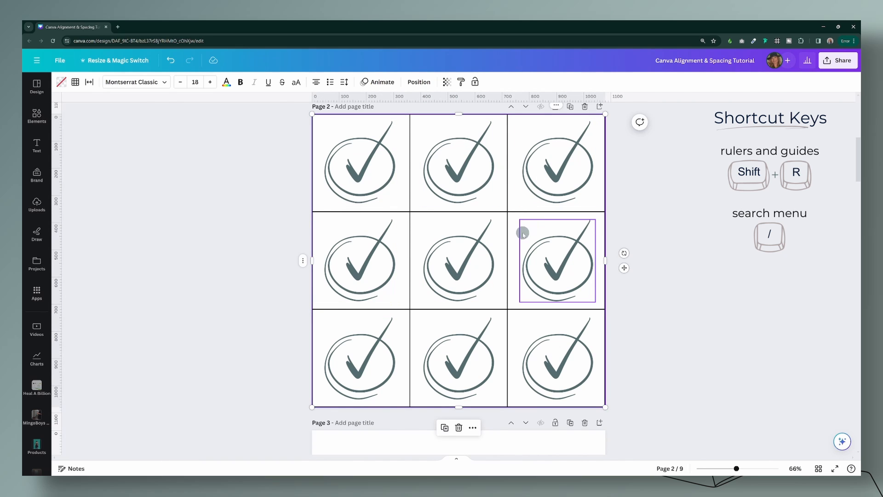
click(89, 81)
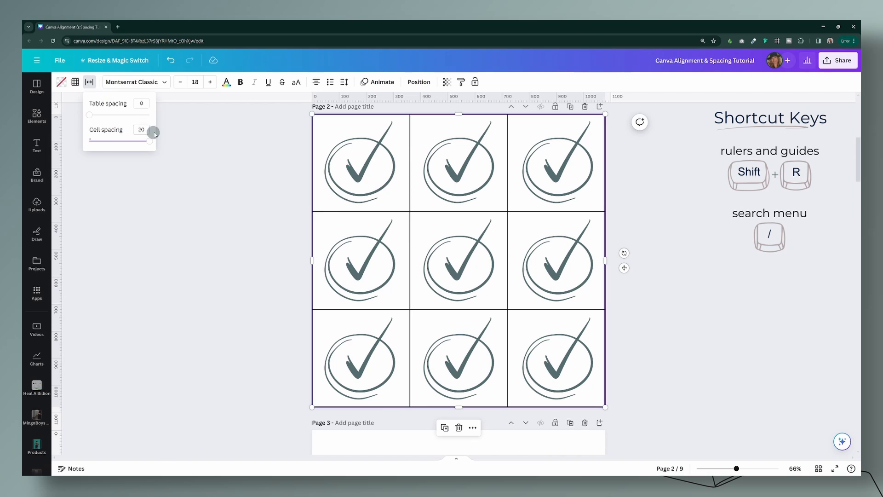
drag(89, 113, 117, 115)
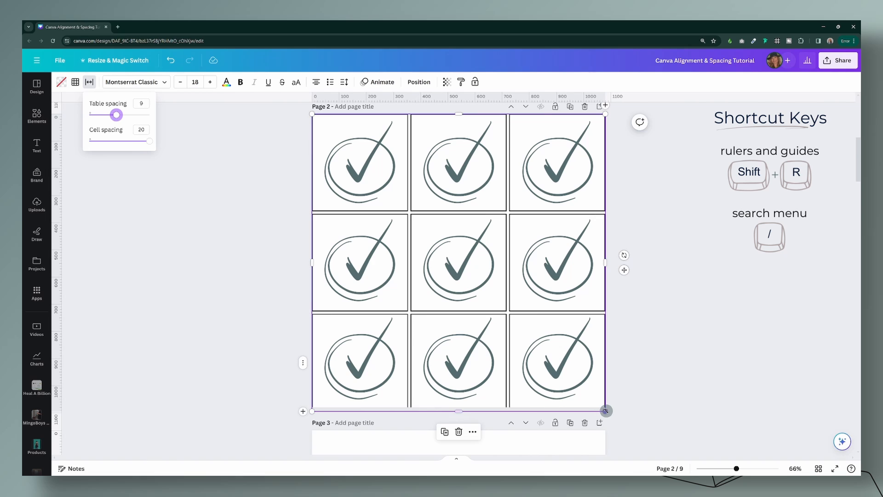
drag(606, 410, 602, 404)
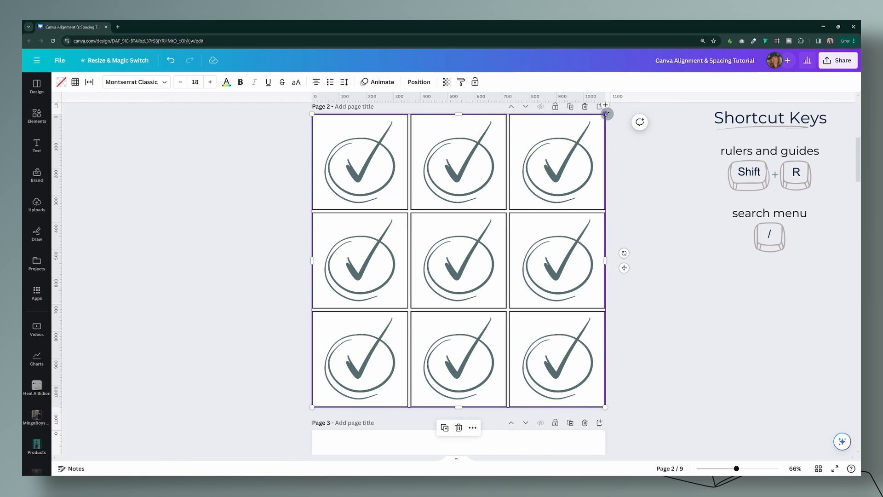
Step: Change the table's border color to the light sage green from the color palette
click(76, 82)
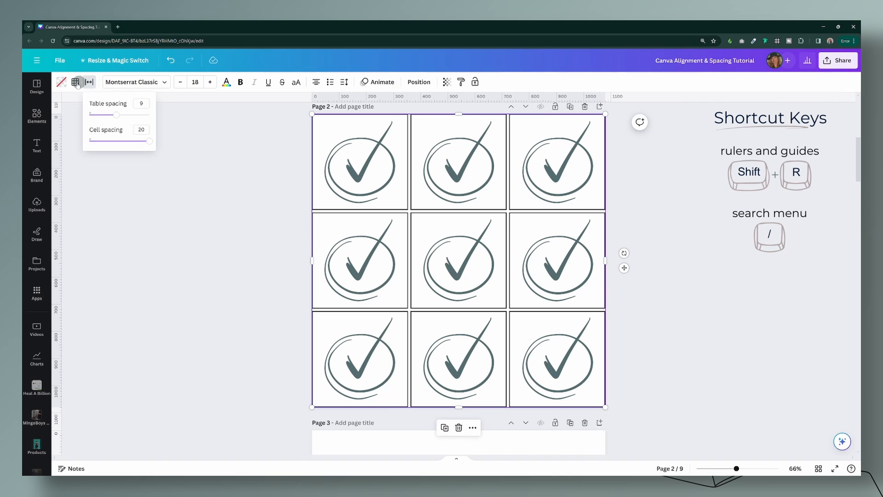
click(75, 82)
click(134, 106)
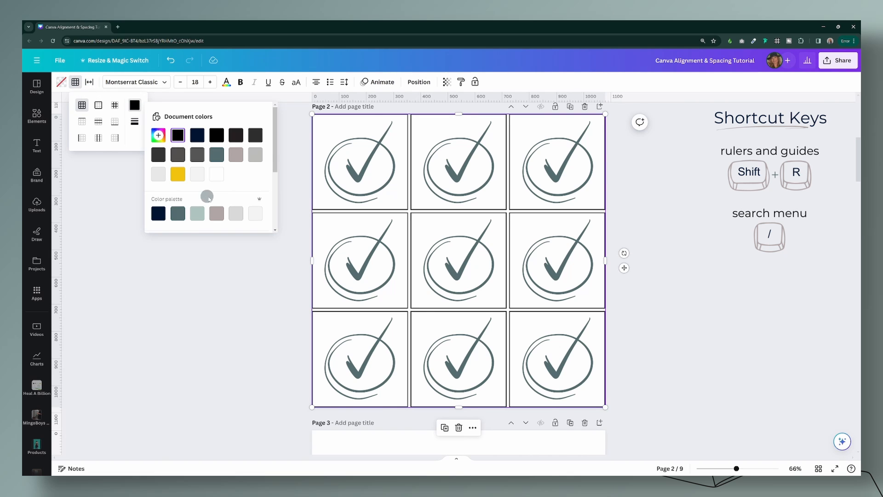
click(198, 215)
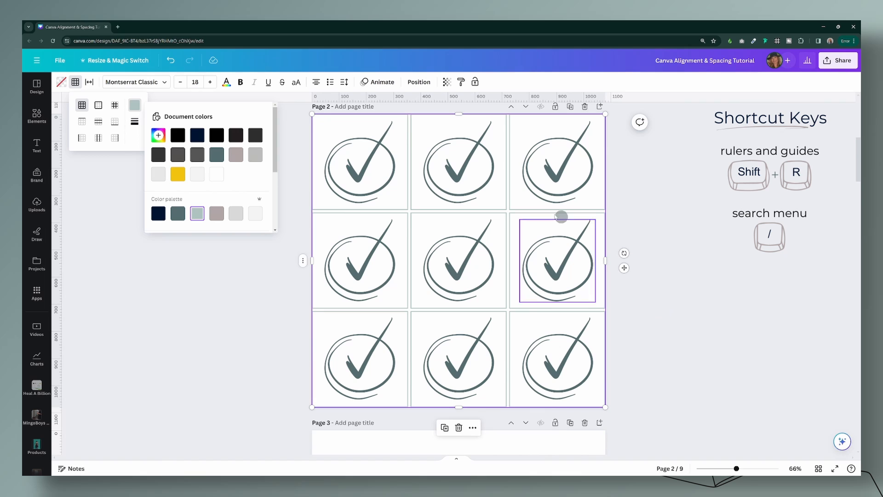
key(Escape)
click(635, 338)
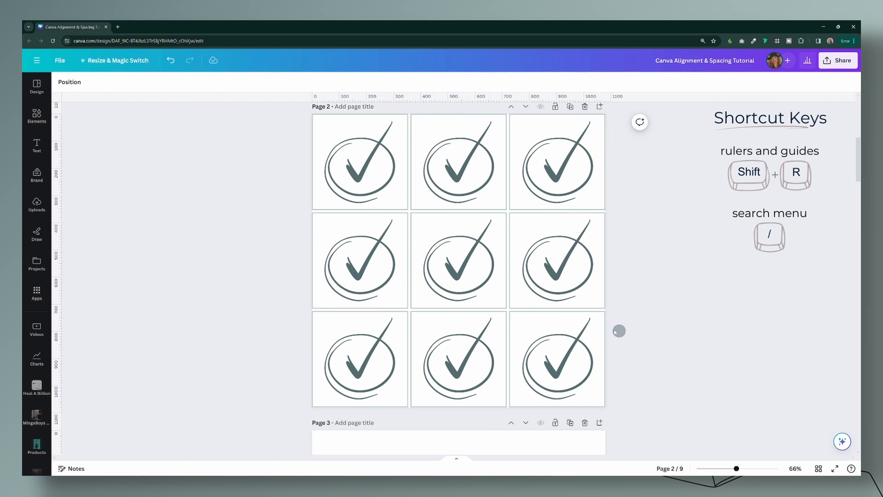
Step: Delete the table behind the check marks on page 2
click(562, 310)
click(611, 316)
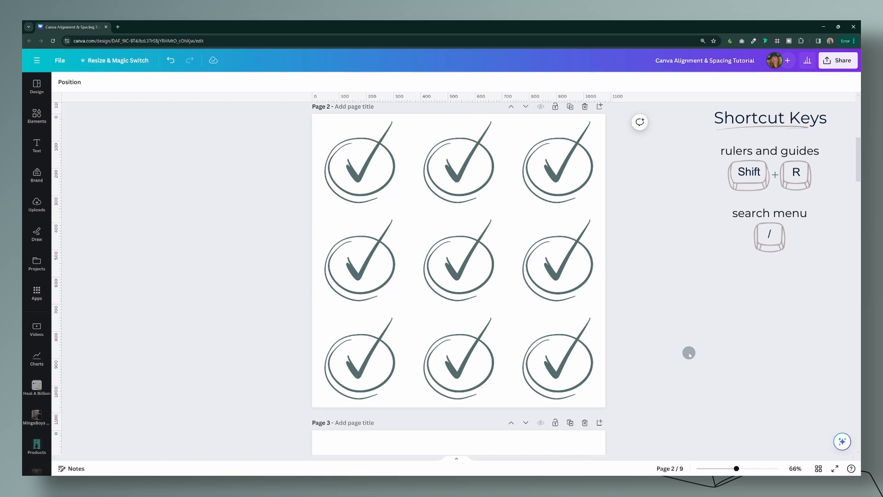
Step: Add guides to page 2 with the 3x3 Grid preset
click(61, 61)
mouse_move(157, 167)
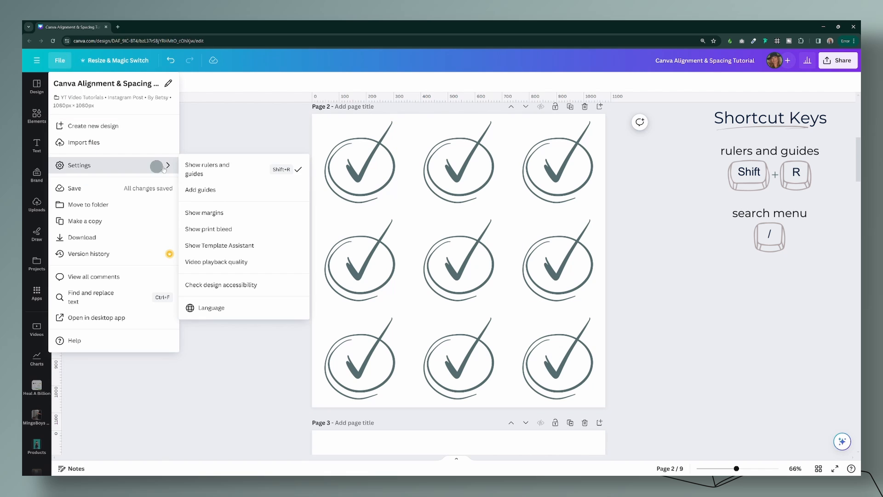
click(209, 191)
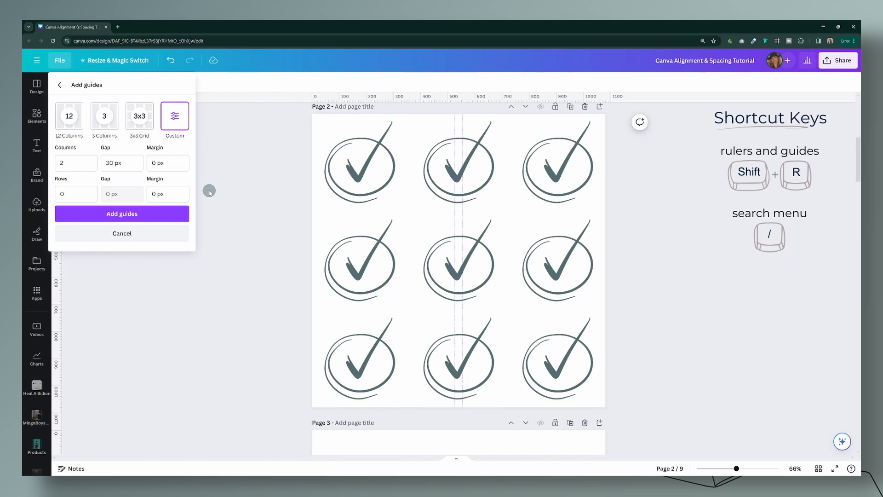
click(141, 120)
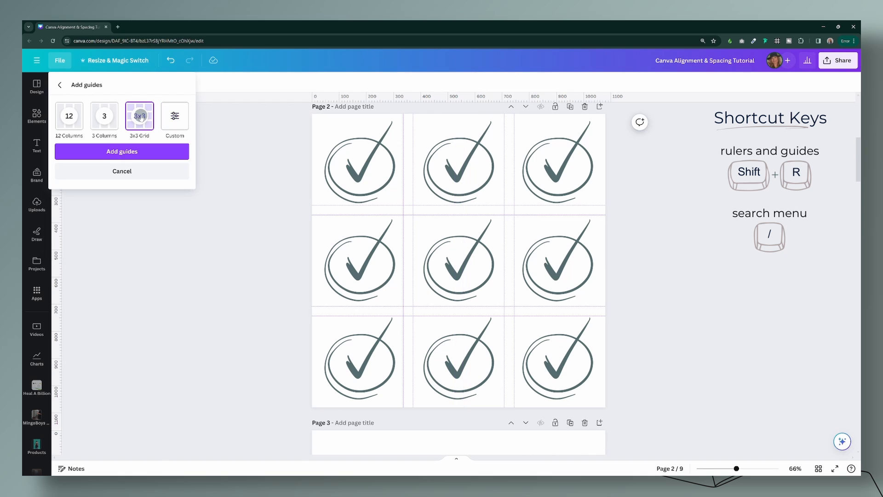
click(132, 152)
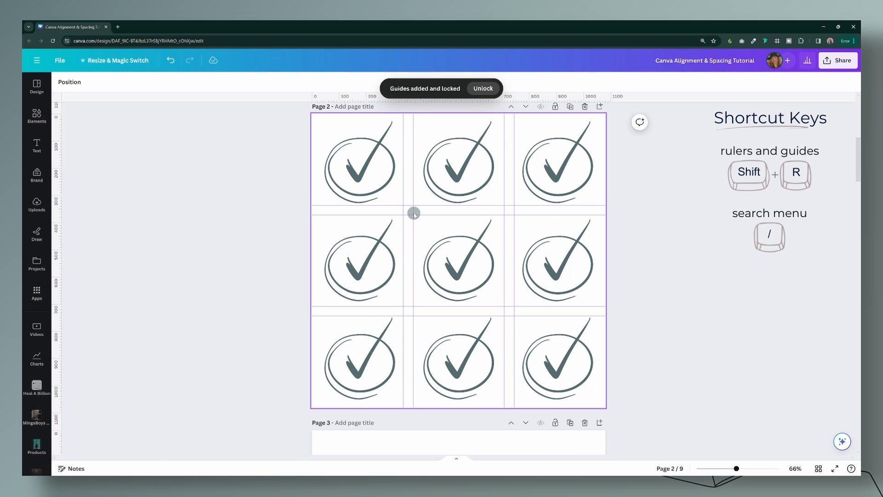
click(359, 169)
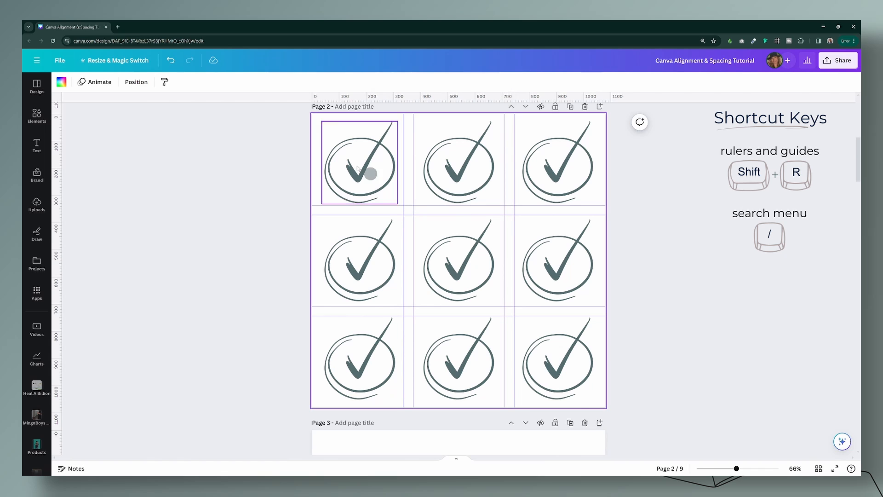
Step: Start a custom guide layout for page 2 with 3 columns and 3 rows
click(60, 60)
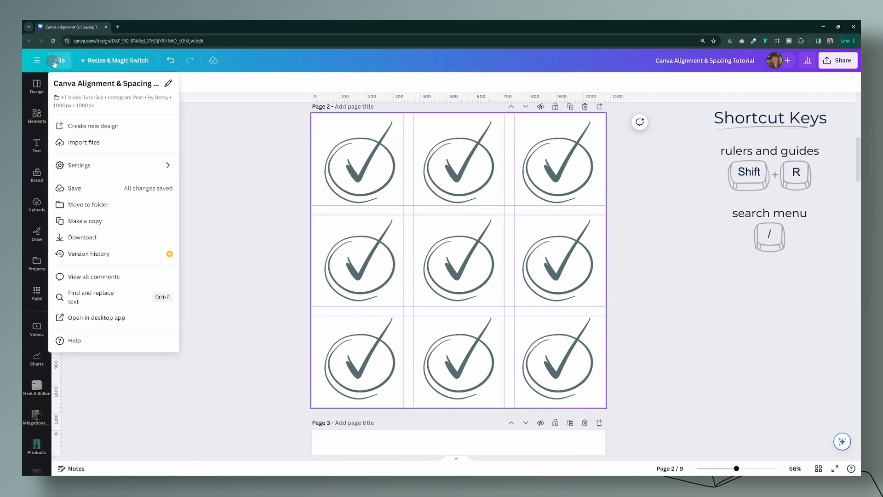
click(80, 167)
click(206, 190)
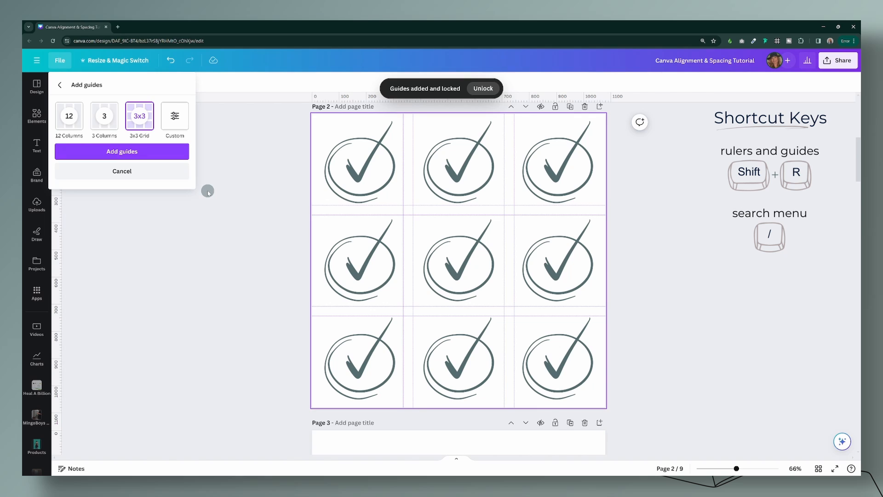
click(175, 116)
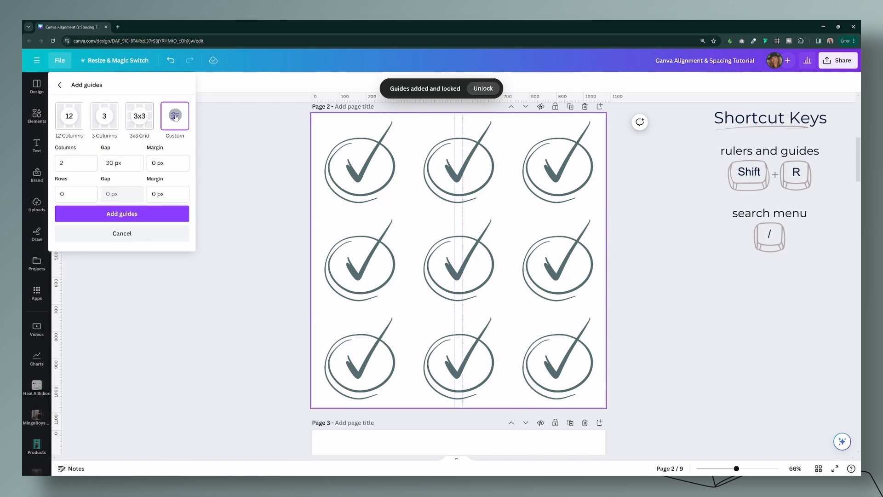
double_click(64, 160)
text(3)
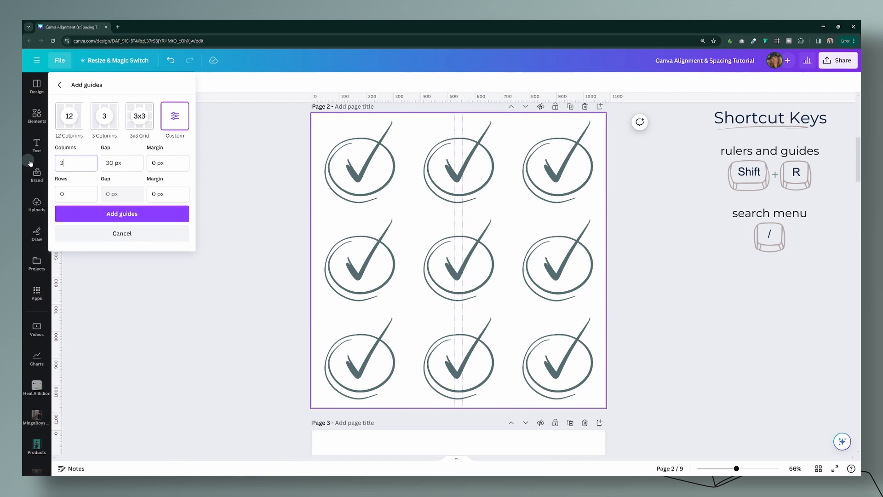
click(60, 194)
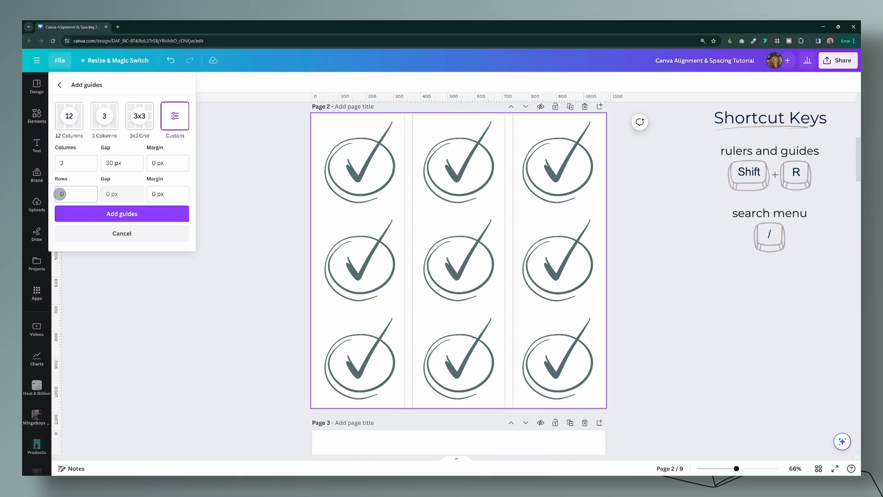
text(3)
Step: Set both the column gap and the row gap of the custom guides to 15 px
drag(118, 167, 105, 164)
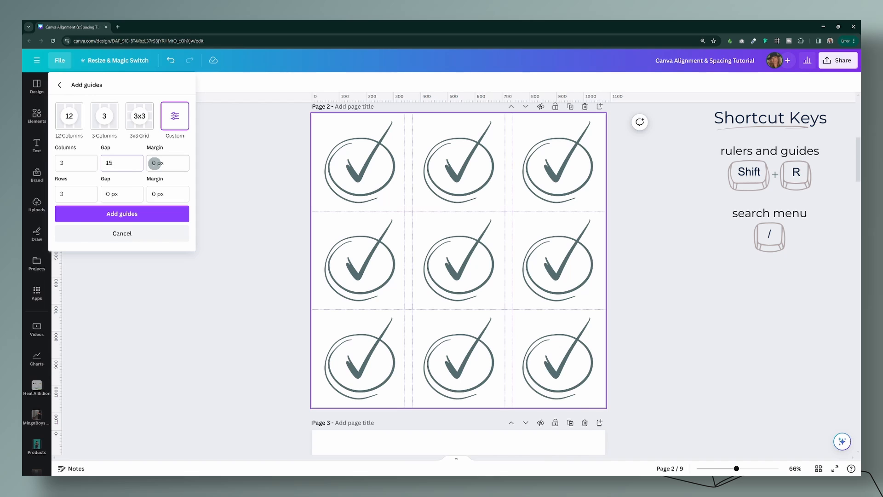
text(15)
click(108, 194)
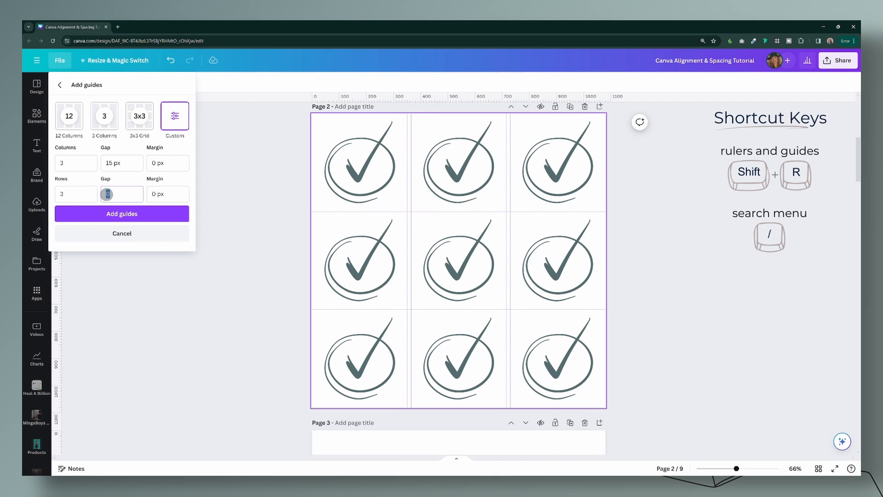
text(15)
key(Tab)
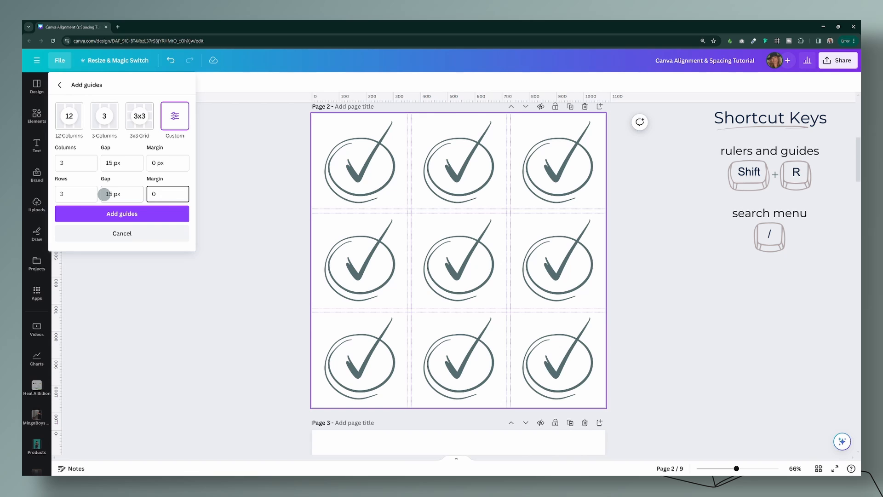
Step: Add the custom guides to page 2, and clear all guides from that page
key(Return)
right_click(522, 332)
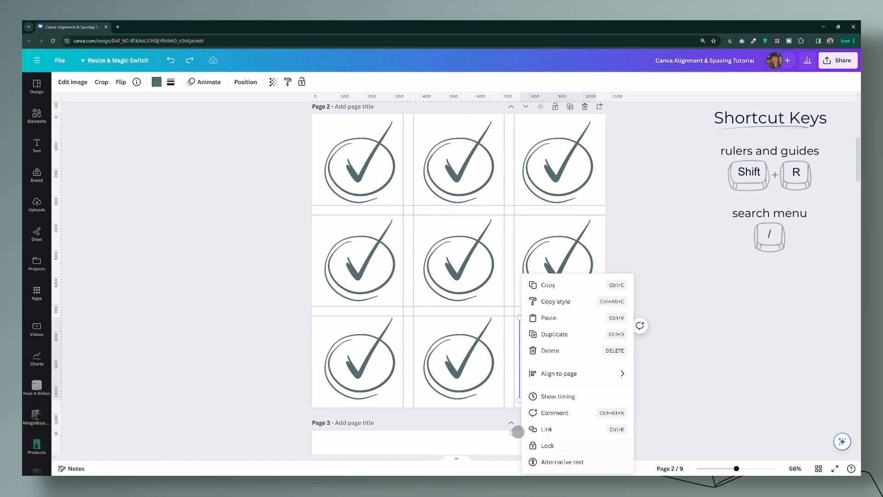
key(Escape)
right_click(488, 402)
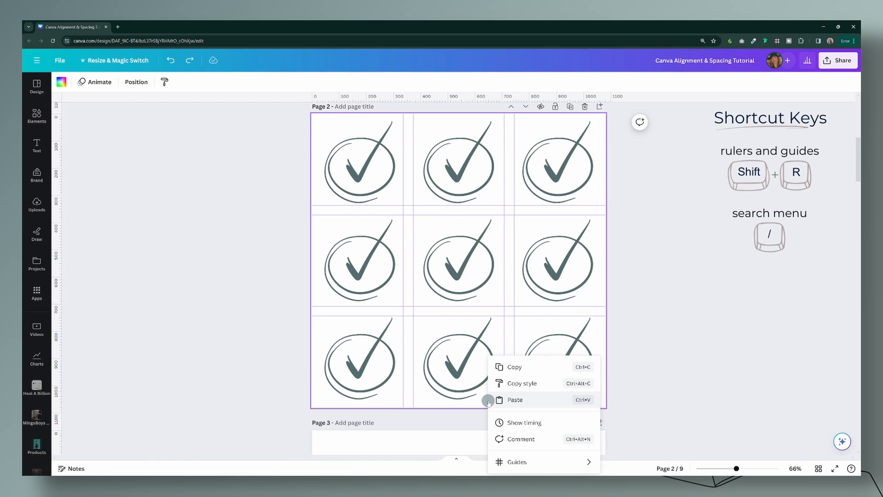
mouse_move(525, 462)
click(637, 446)
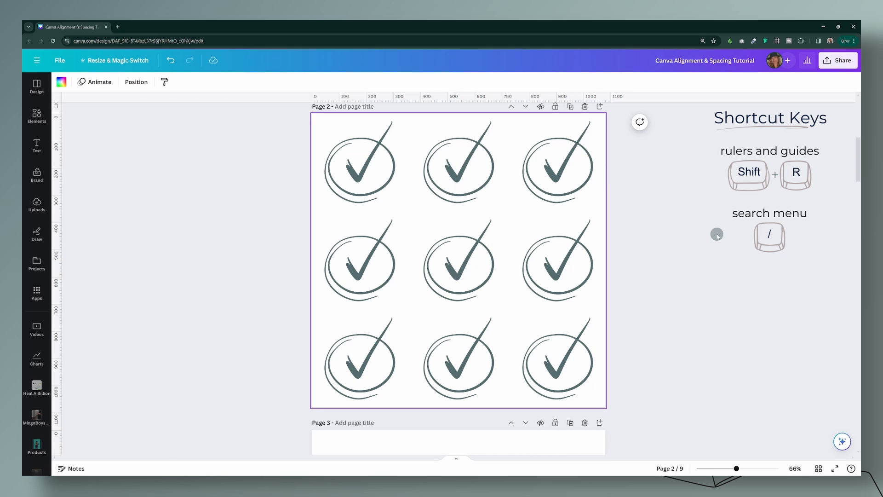
Step: Try a line spacing of 1.95 on page 3's bulleted list, and bring it back to 1.49
scroll(628, 313, down, 5)
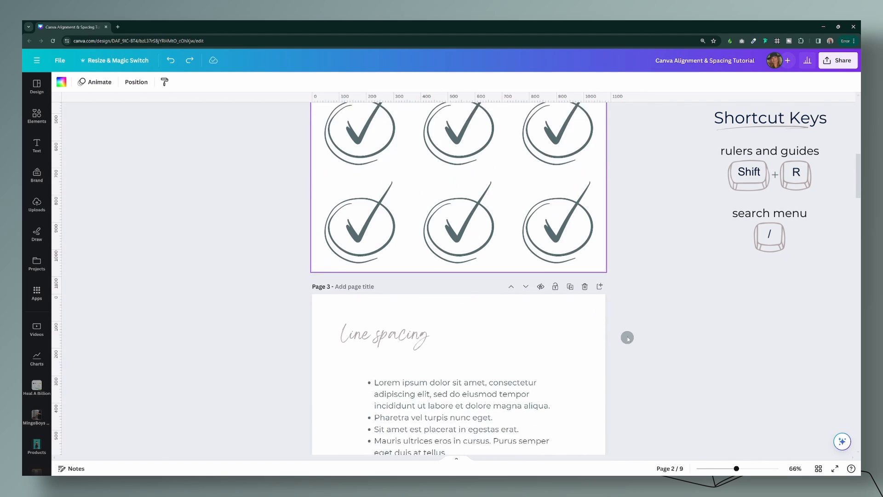
scroll(628, 334, down, 1)
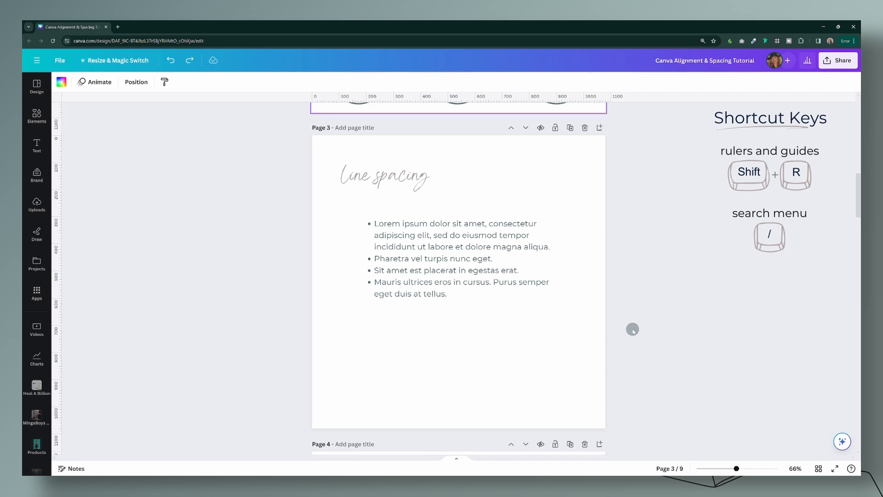
click(541, 263)
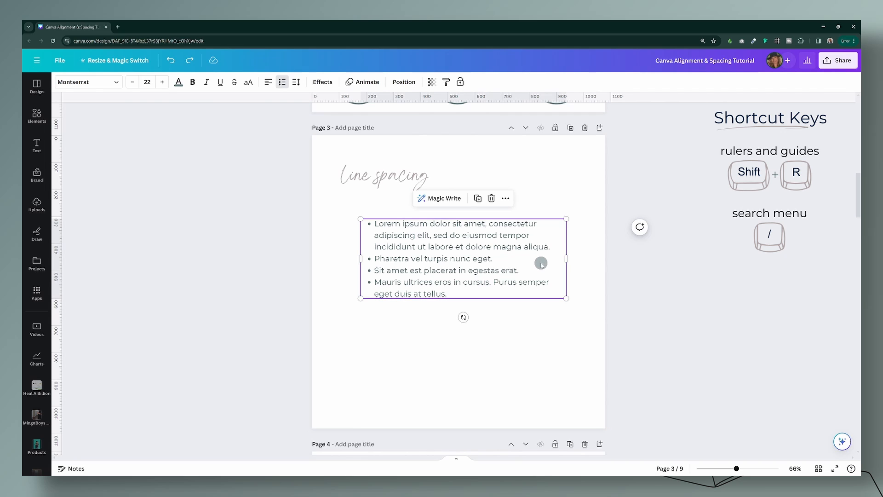
click(296, 82)
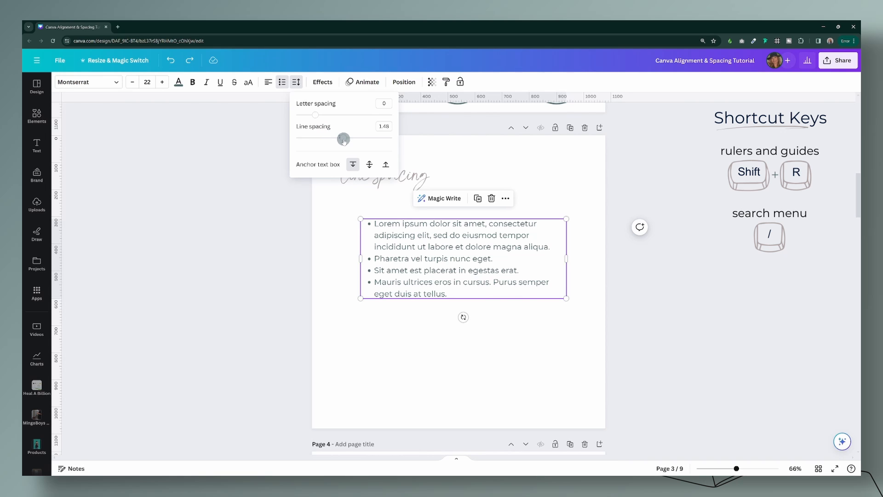
drag(344, 140, 367, 143)
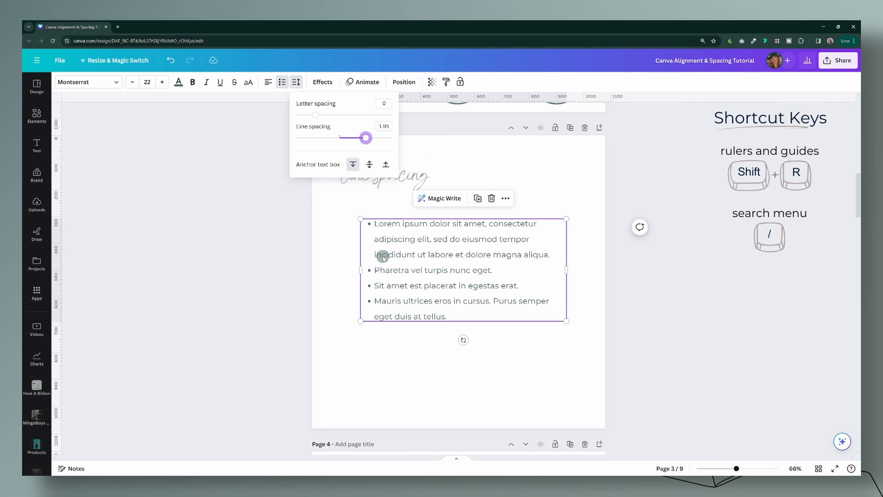
drag(366, 138, 344, 139)
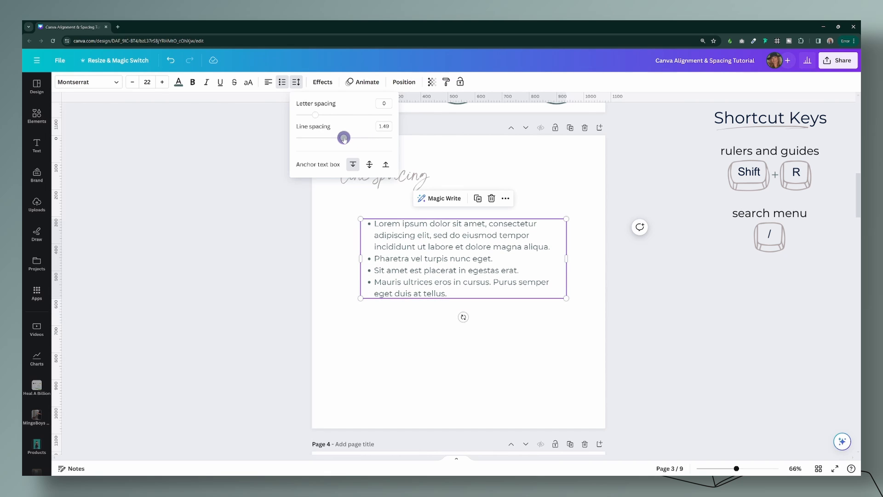
Step: Insert a blank line without a bullet after each of the first three bullet points on page 3
click(555, 248)
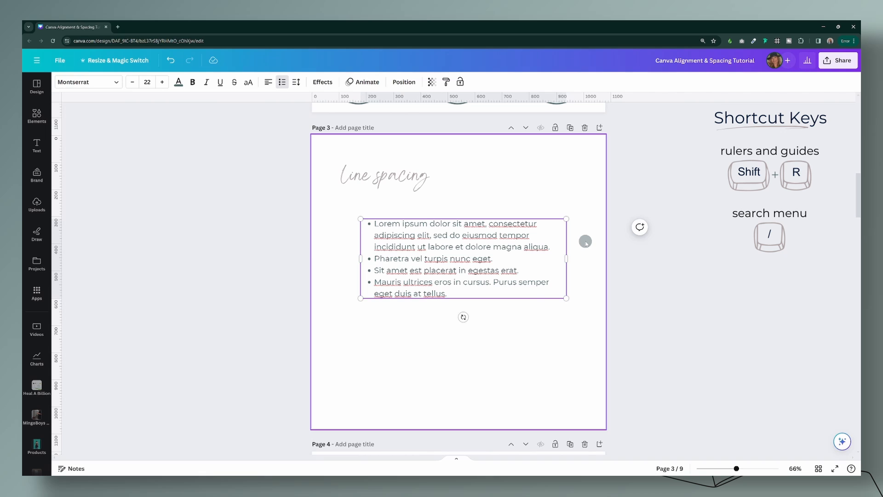
key(Return)
key(BackSpace)
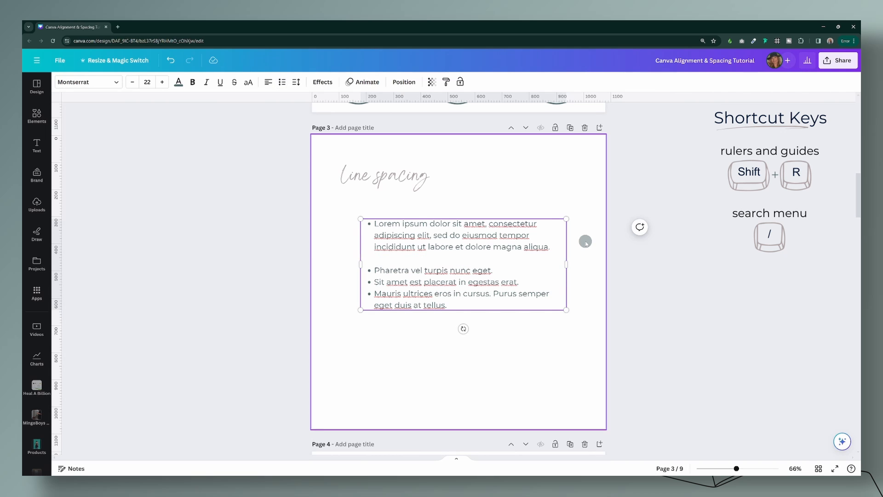
click(502, 272)
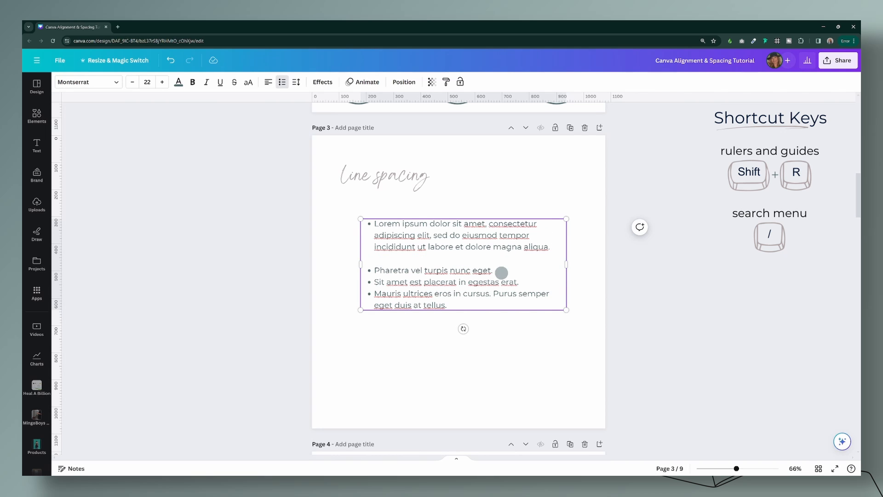
key(Return)
key(BackSpace)
click(552, 293)
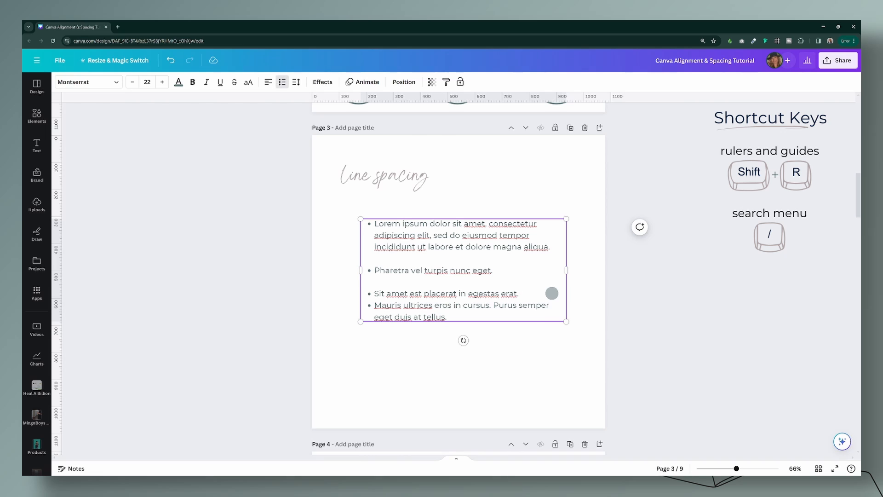
key(Return)
key(BackSpace)
Step: Reduce the line spacing of the blank line after the first bullet point to 0.7
click(372, 257)
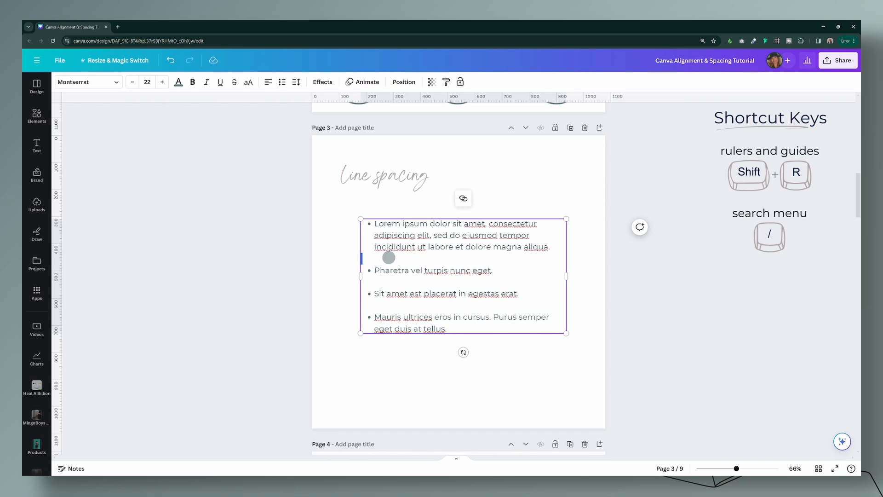
click(296, 83)
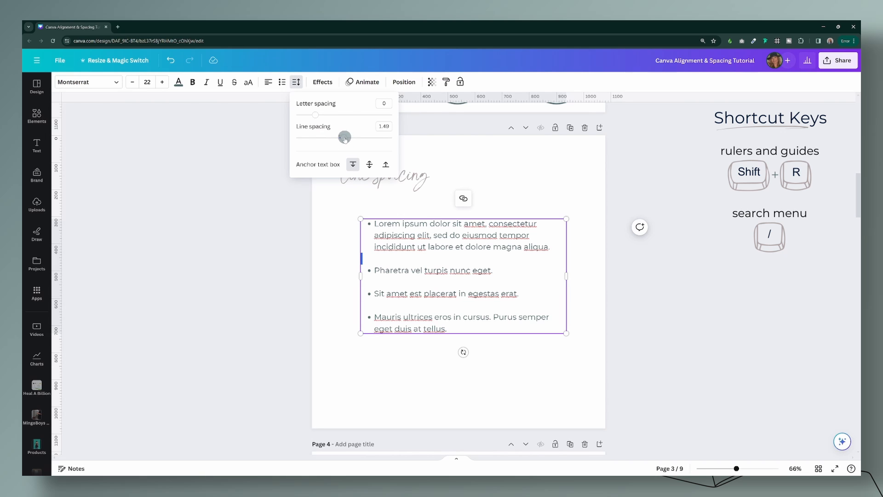
drag(344, 138, 305, 138)
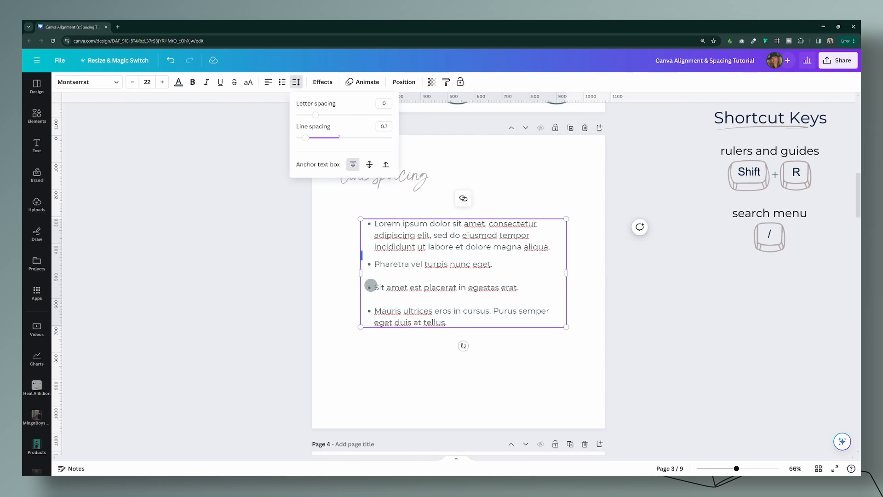
Step: Reduce the font size of the blank line after the second bullet point to 10, and deselect the text
click(385, 275)
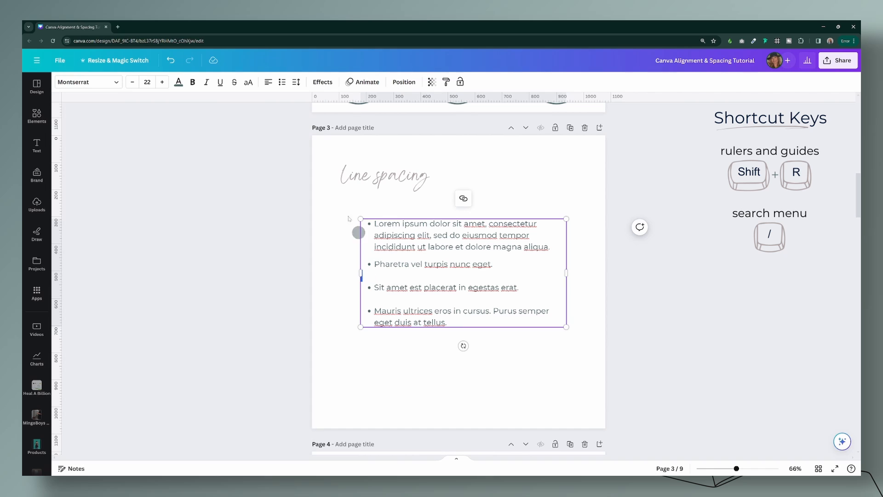
click(131, 83)
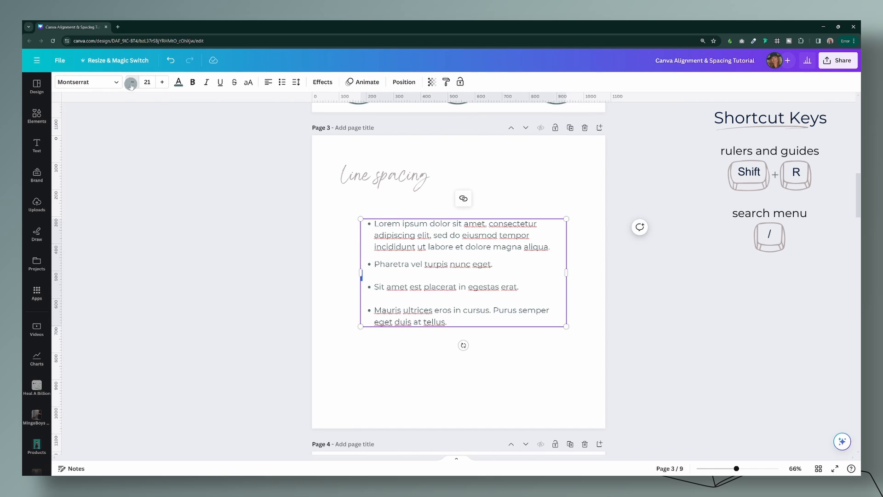
click(130, 83)
click(131, 84)
click(131, 84)
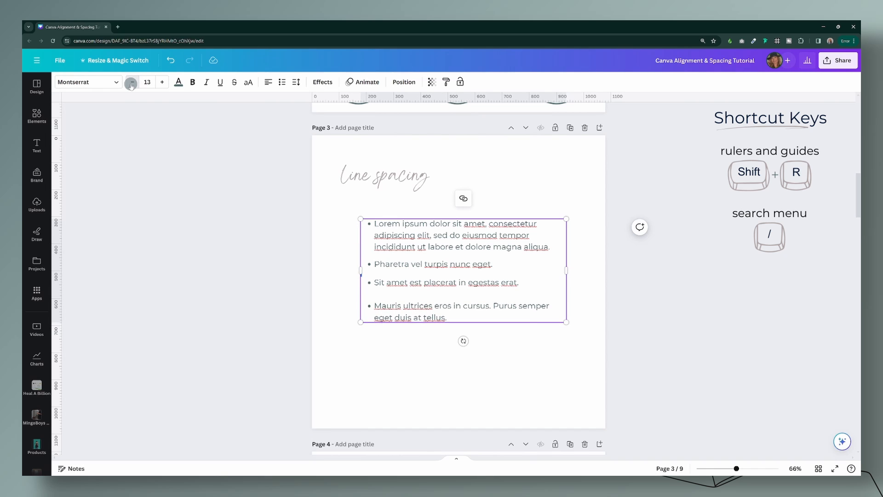
click(131, 84)
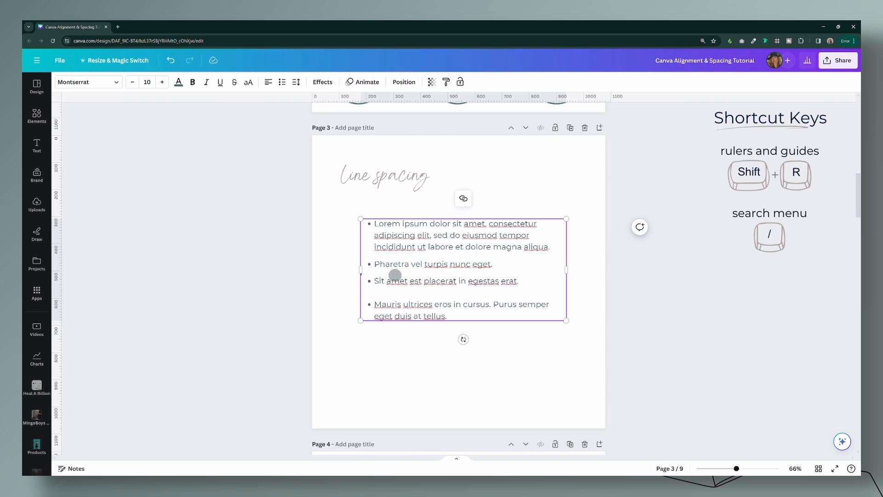
click(581, 328)
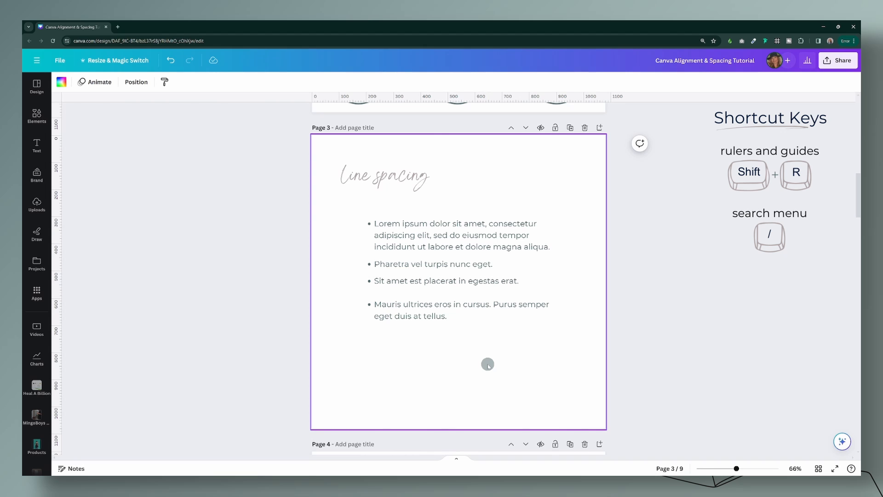
Step: Examine the separate text boxes that make up the styled lower quote on page 4
scroll(662, 278, down, 5)
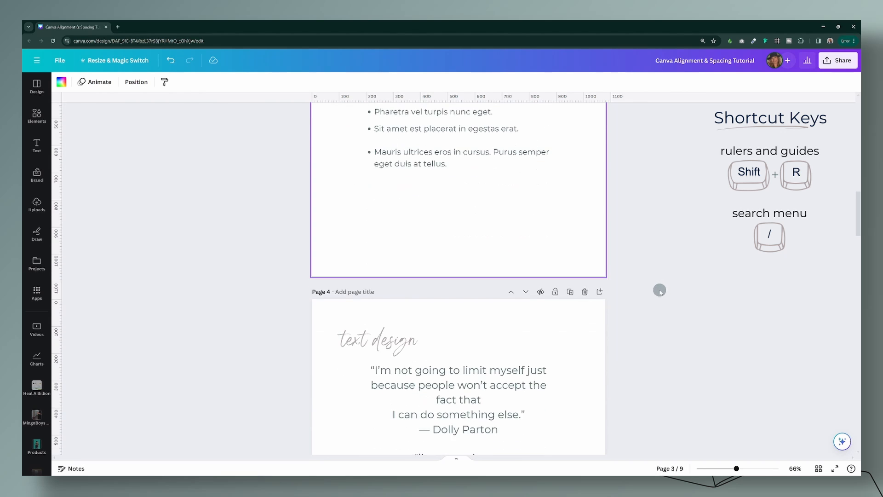
scroll(660, 296, down, 4)
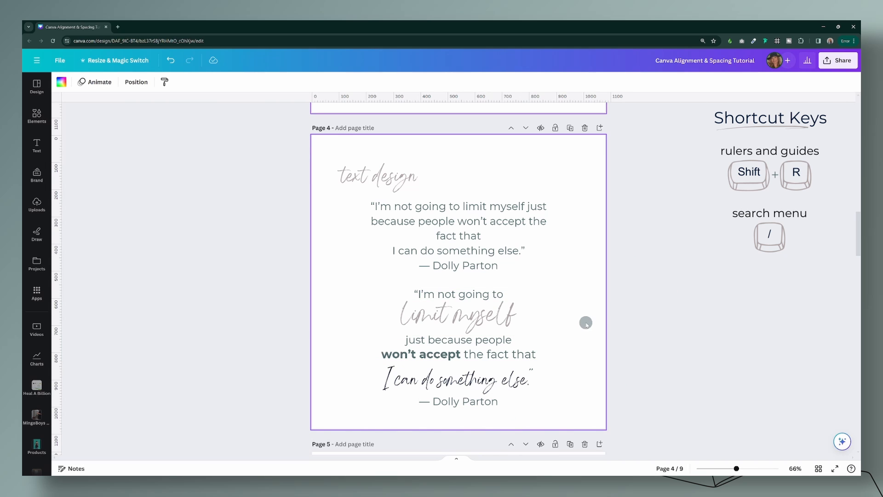
click(511, 315)
shift+click(519, 345)
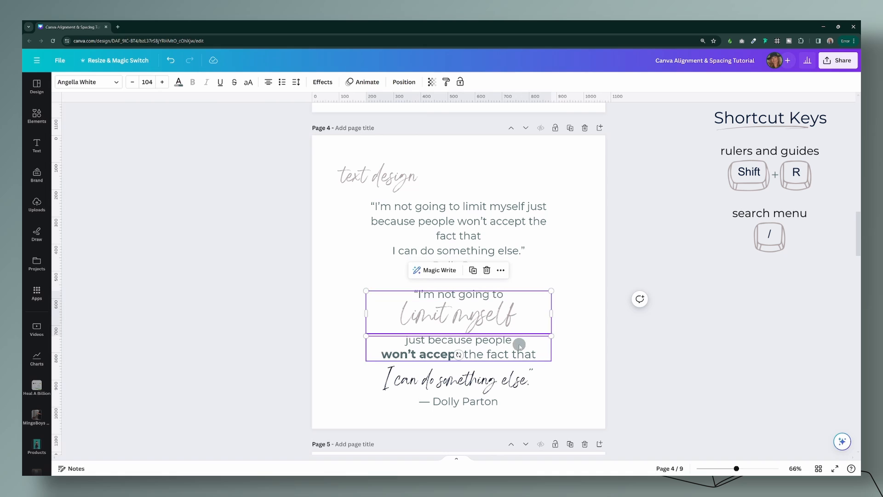
drag(336, 284, 550, 407)
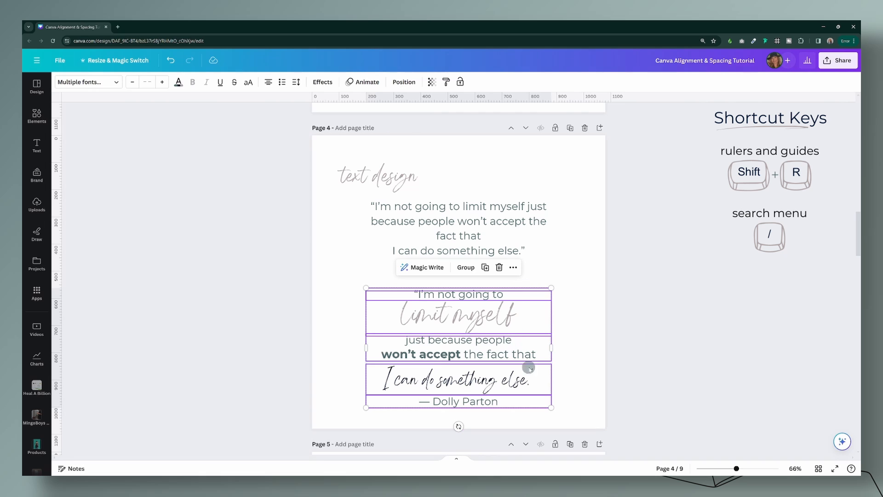
click(565, 371)
Step: Check the end of the "limit myself" line and the start of "just because people" for extra spaces
click(527, 319)
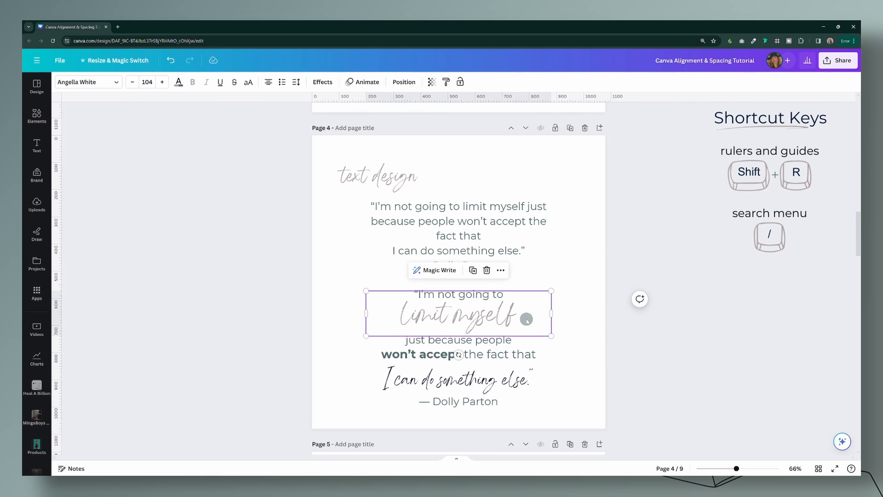
triple_click(526, 319)
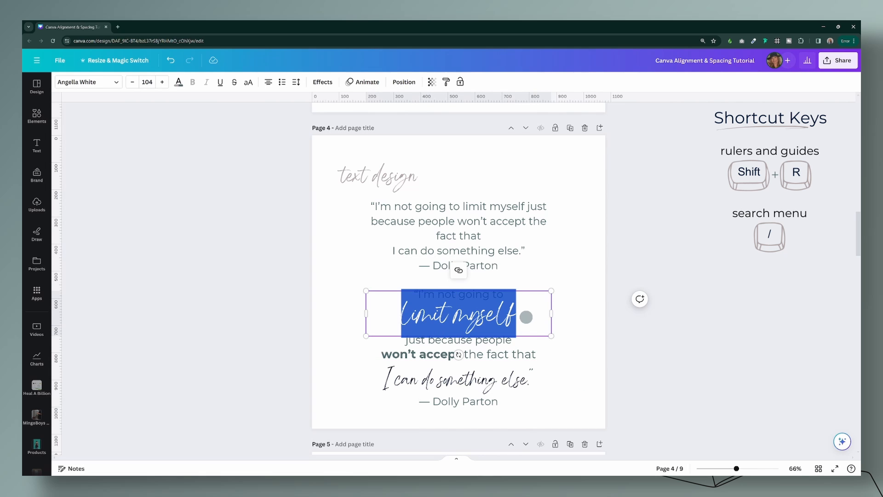
click(535, 318)
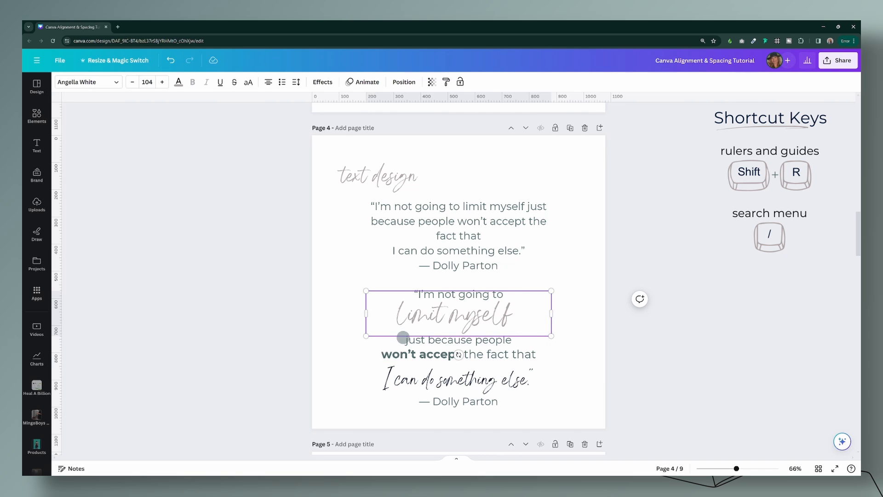
click(403, 337)
click(405, 339)
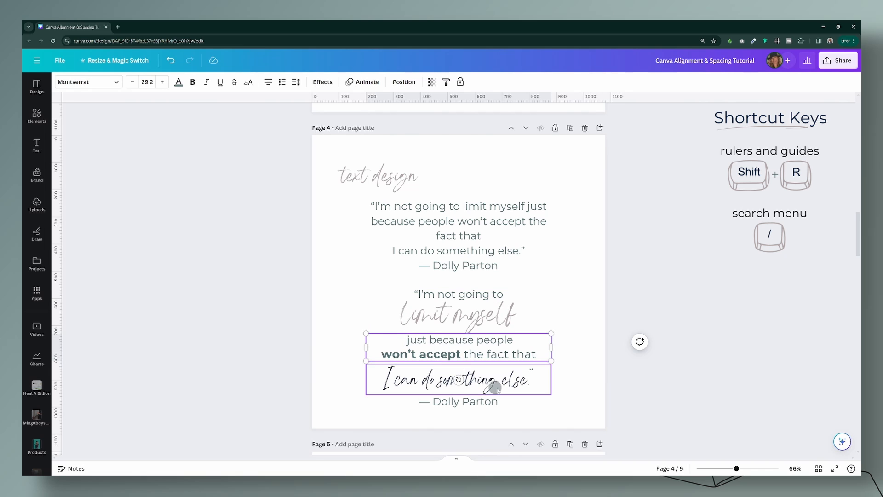
click(570, 399)
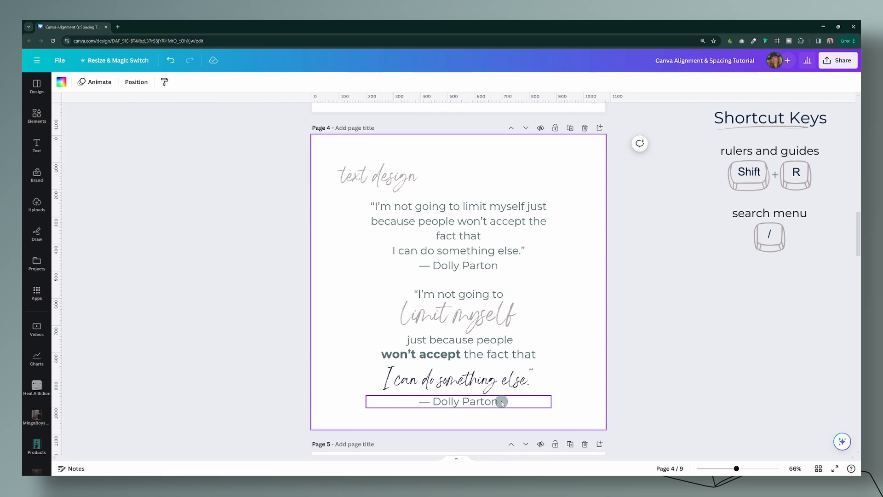
click(545, 321)
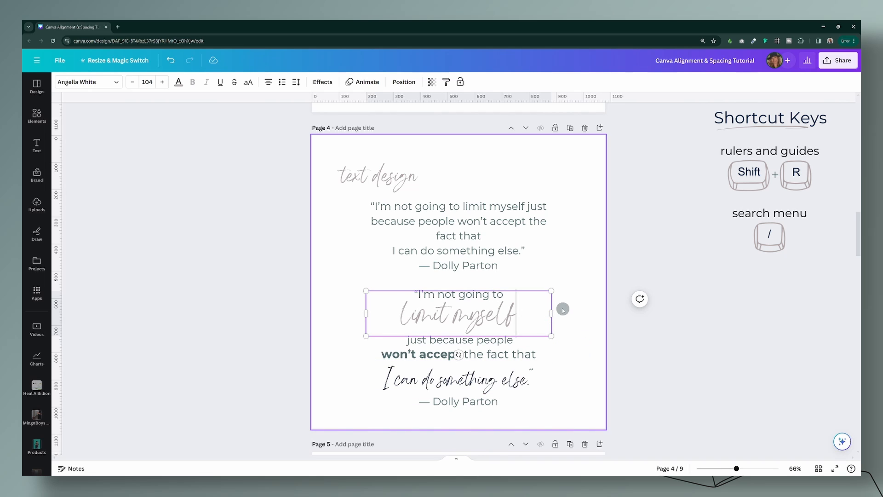
click(405, 341)
double_click(405, 341)
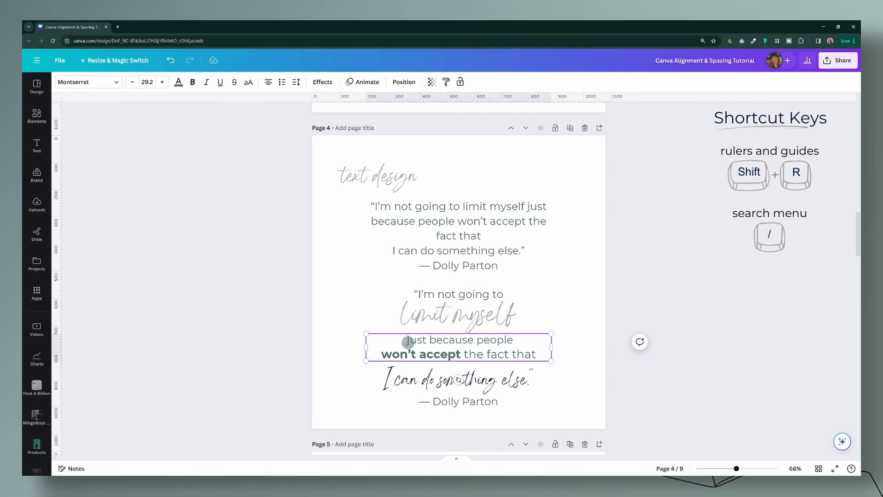
Step: Left-align the text in all the text boxes of the styled lower quote on page 4
click(524, 341)
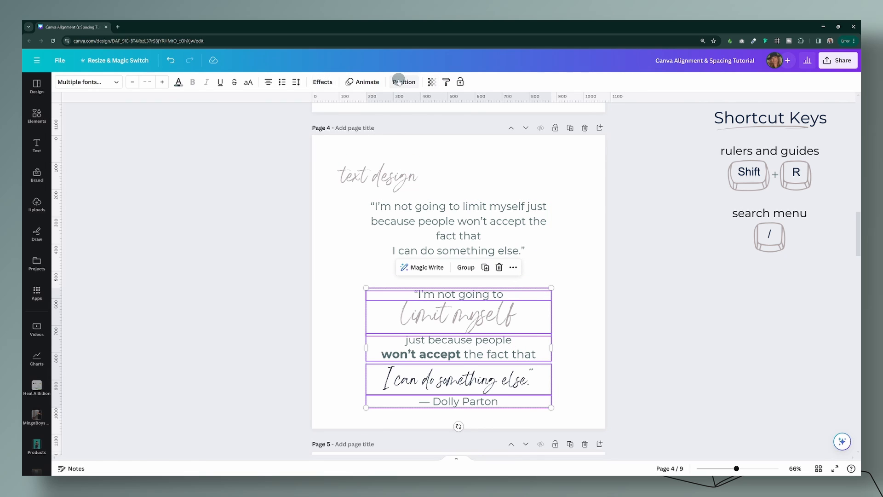
click(401, 82)
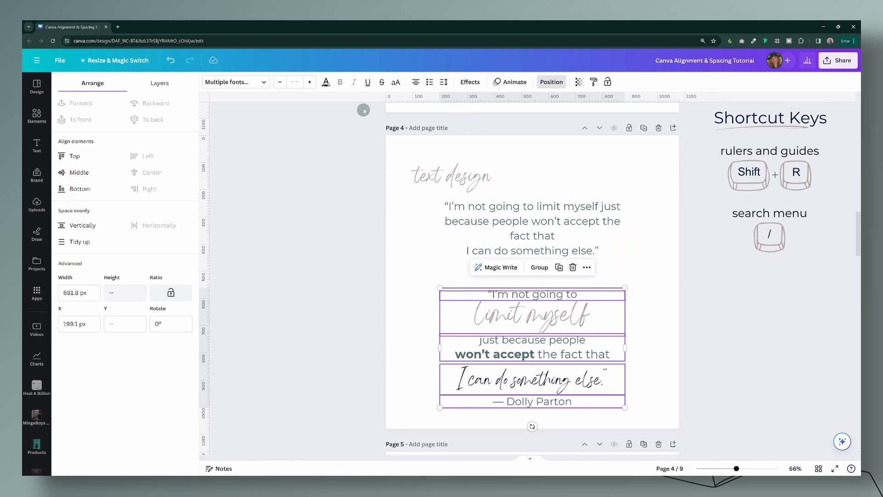
click(417, 83)
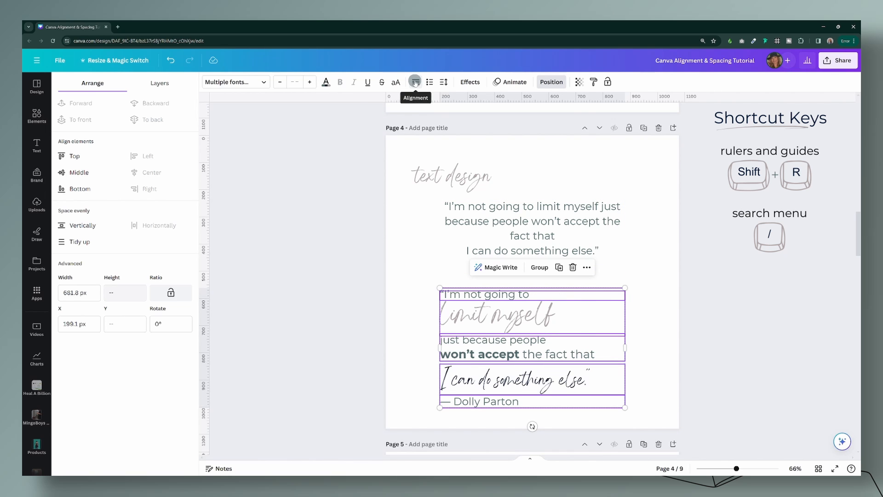
Step: Center the text in all the text boxes of the styled lower quote on page 4, and deselect them
click(415, 83)
click(416, 83)
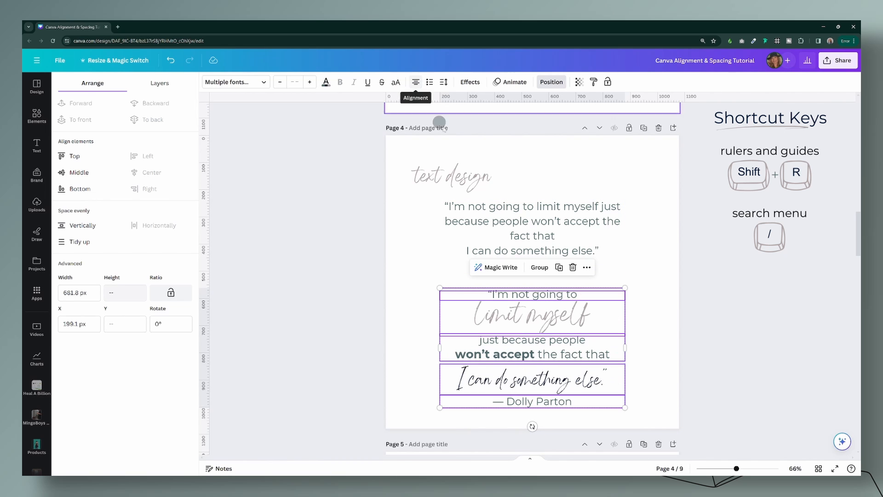
scroll(648, 319, down, 1)
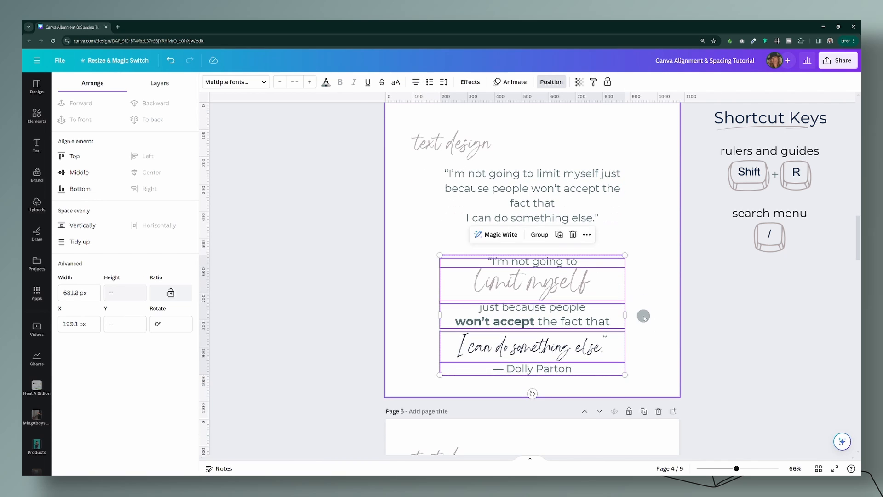
click(663, 300)
Step: Try offsetting the separate "limit myself" and "I can do something else" text boxes in opposite directions from the rest of the styled quote
drag(546, 290, 521, 291)
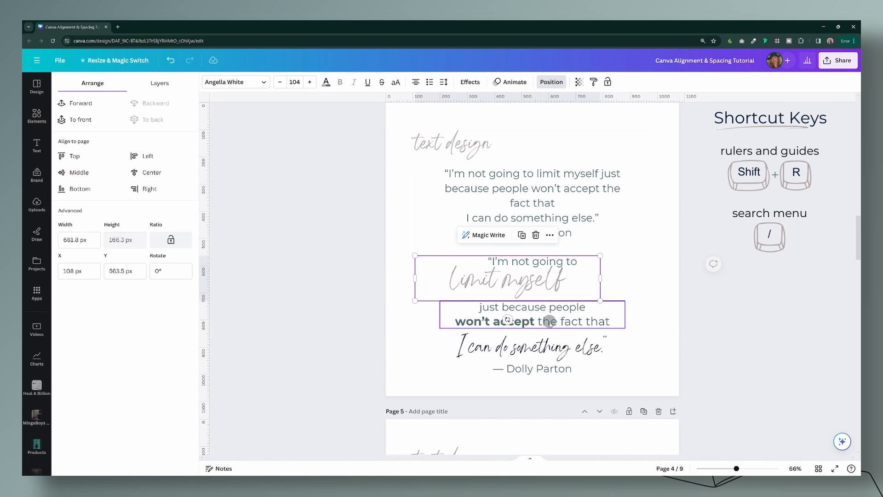
drag(546, 347, 571, 346)
drag(540, 284, 540, 289)
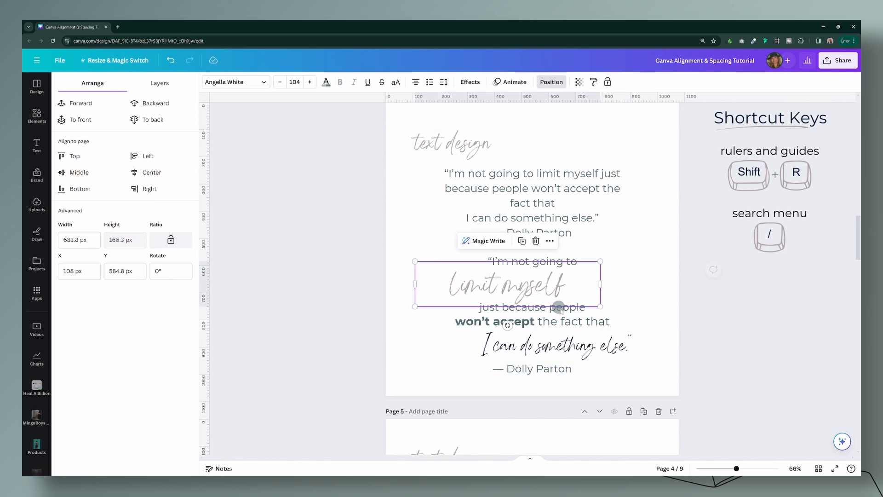
click(627, 391)
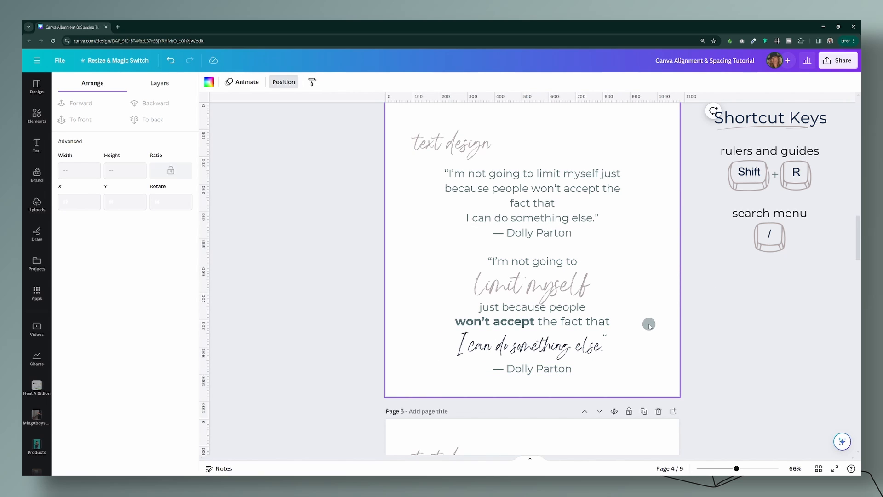
scroll(564, 349, up, 1)
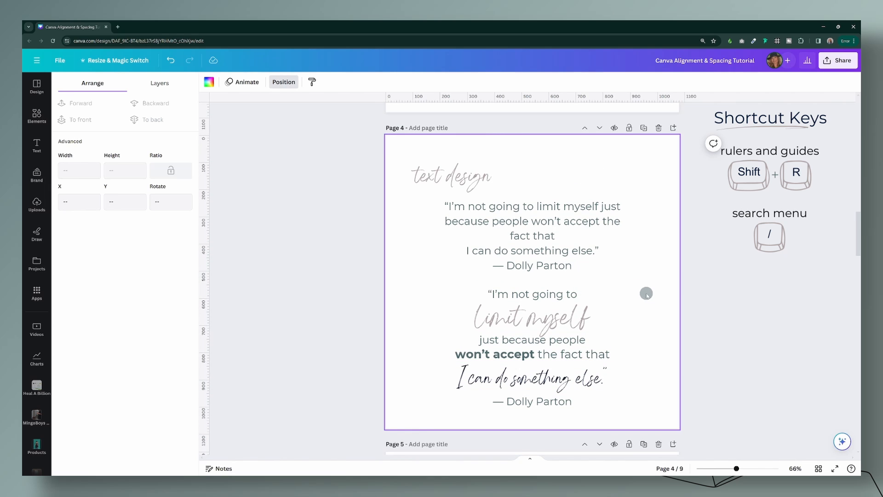
Step: Delete the styled lower quote's text boxes and place a copy of the plain quote below the original
drag(341, 282, 706, 402)
key(Delete)
click(546, 238)
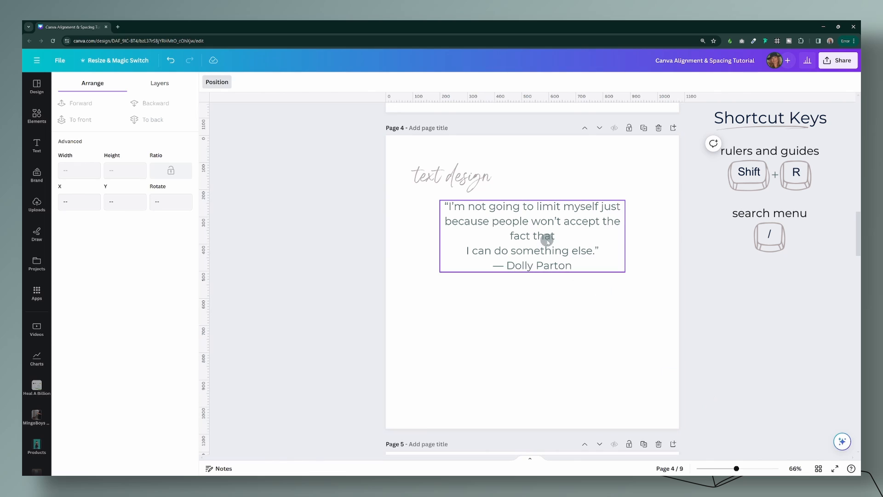
drag(548, 240, 554, 340)
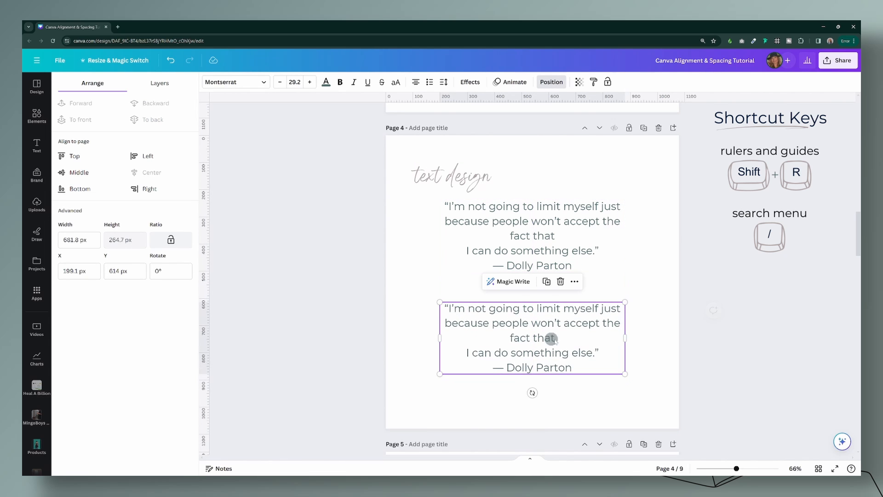
Step: Try The Seasons font on the words "limit myself" in the copied quote, and undo the font change
double_click(596, 340)
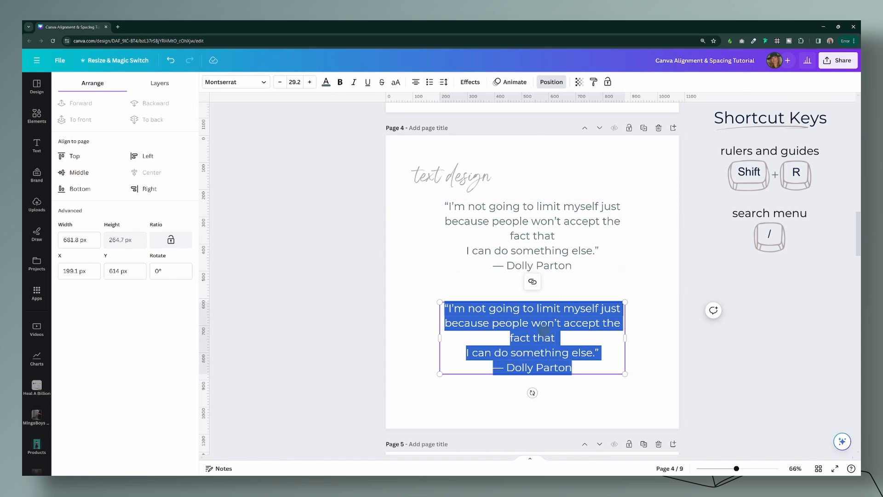
click(540, 323)
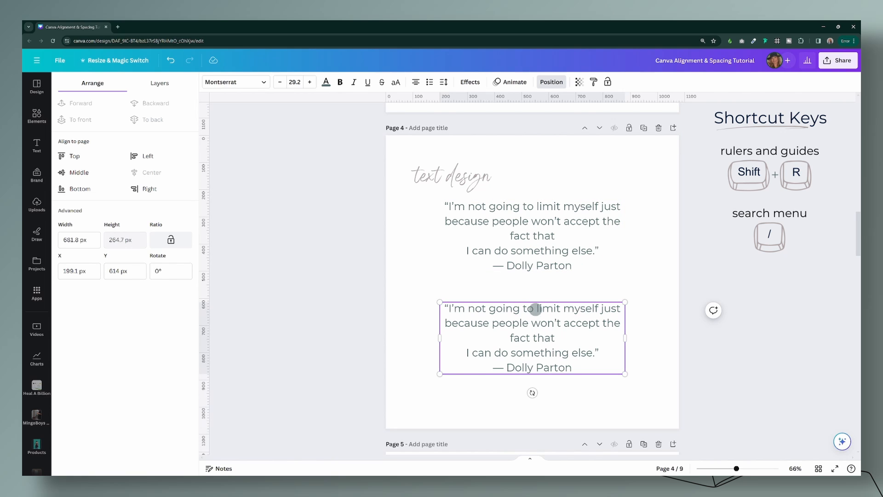
drag(537, 307, 598, 314)
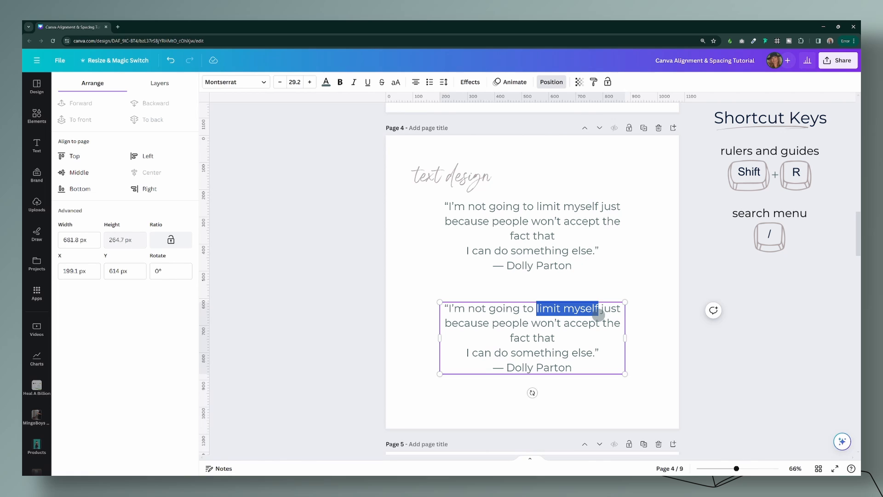
click(240, 87)
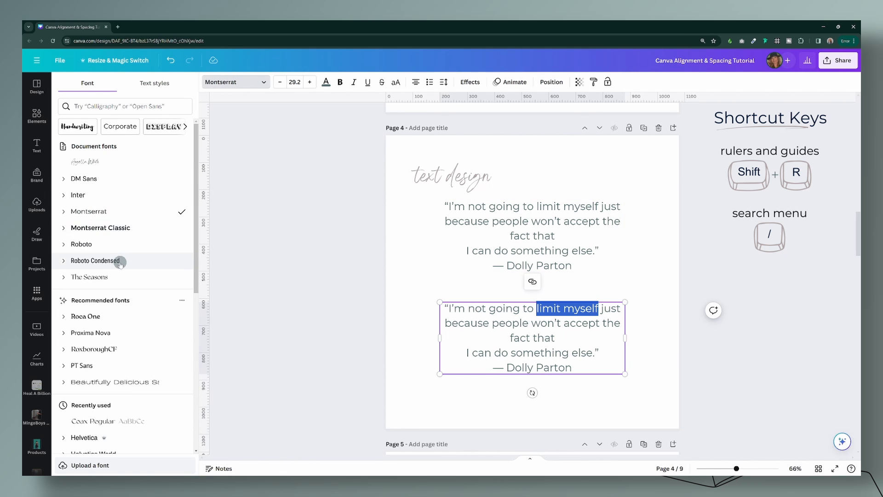
click(105, 278)
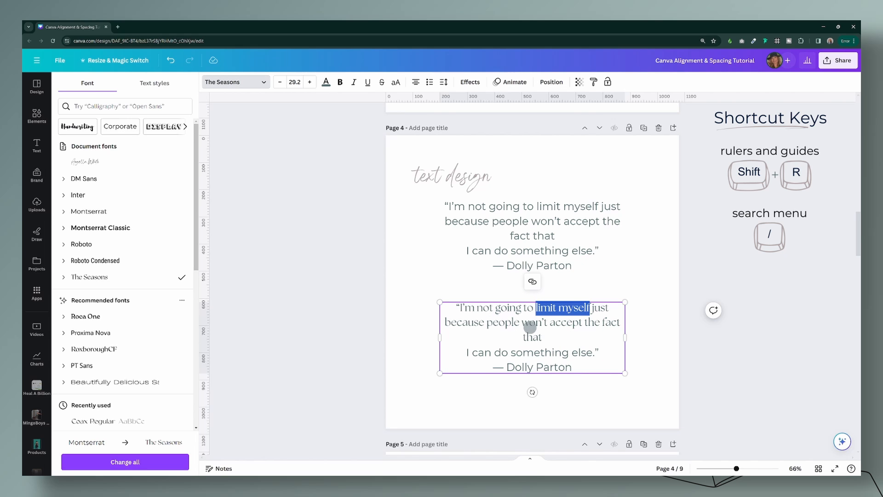
click(536, 307)
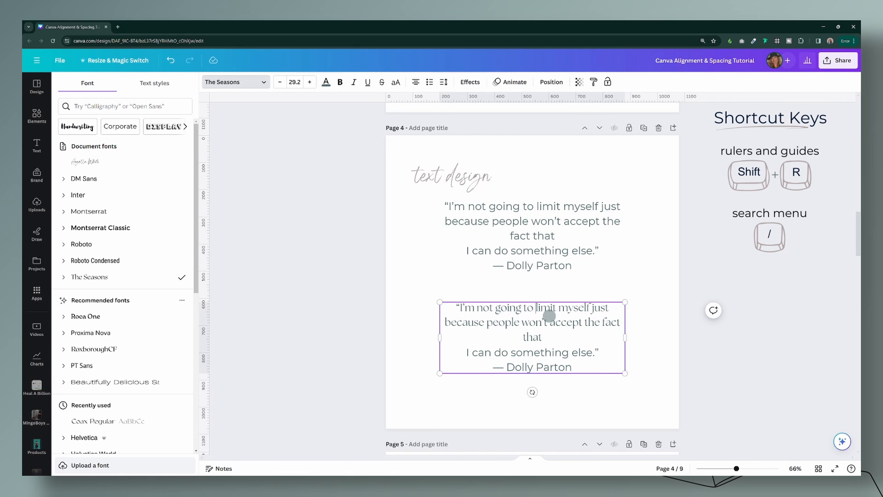
click(171, 60)
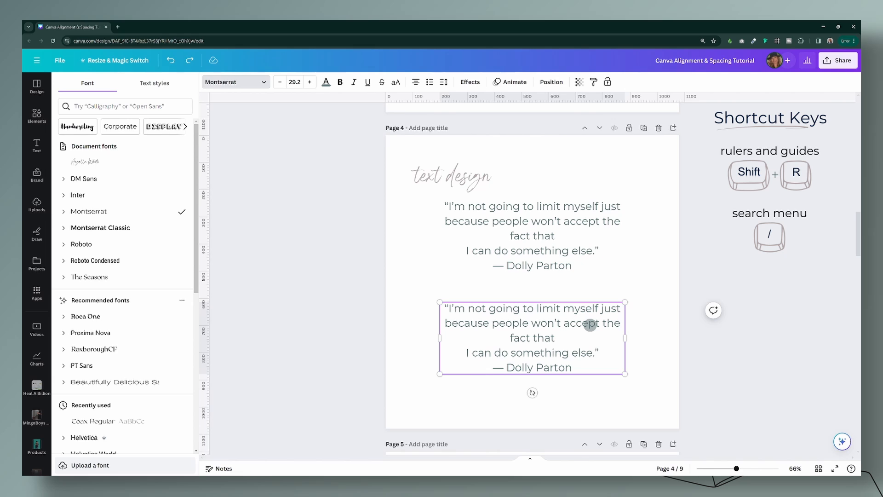
Step: Put "limit myself" on its own line in the copied quote by adding line breaks before and after it
key(BackSpace)
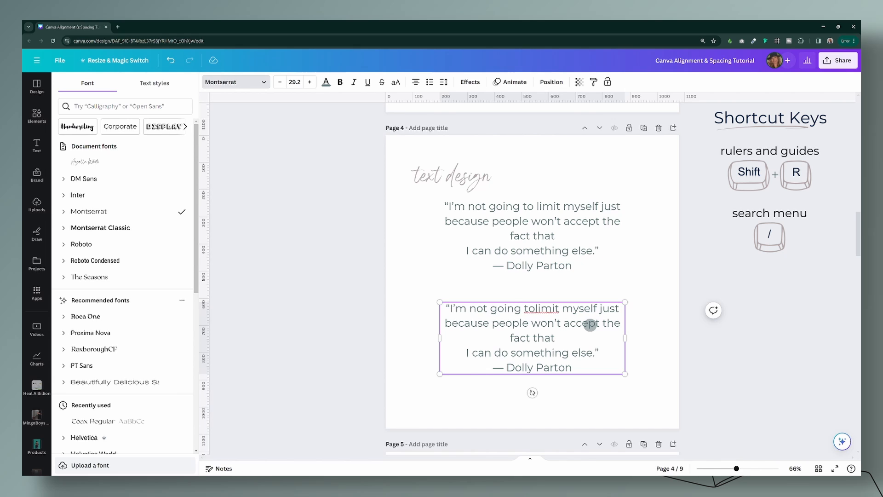
key(Return)
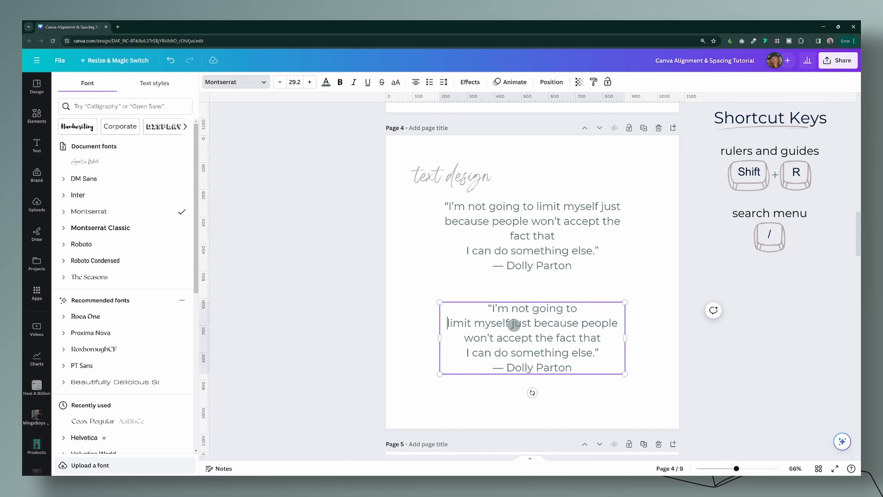
click(514, 327)
key(Return)
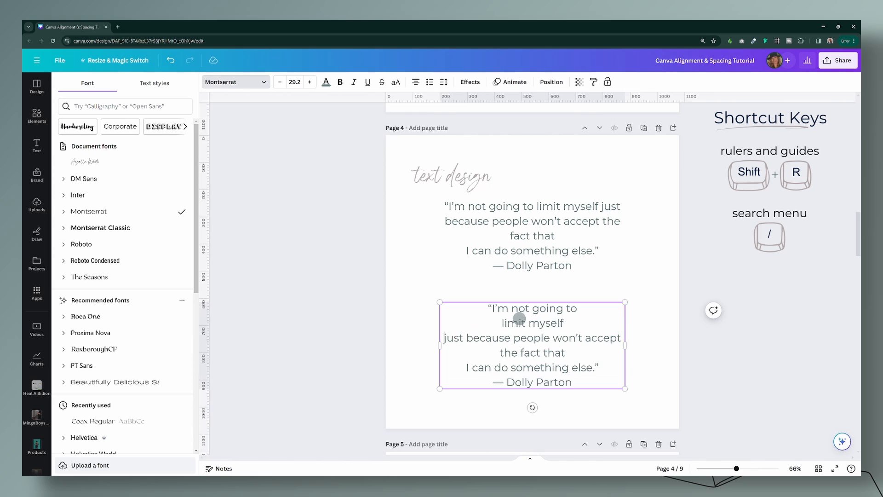
Step: Set the "limit myself" line to the Angella White font at size 120
drag(565, 322, 504, 317)
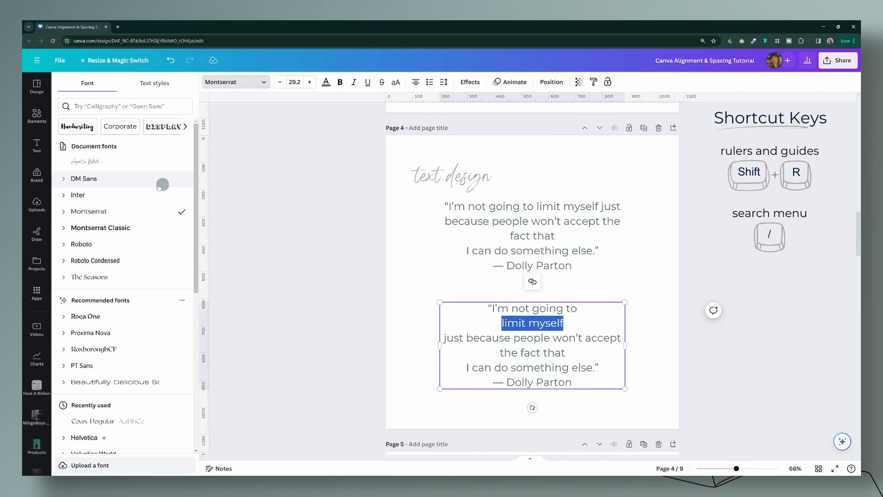
click(88, 161)
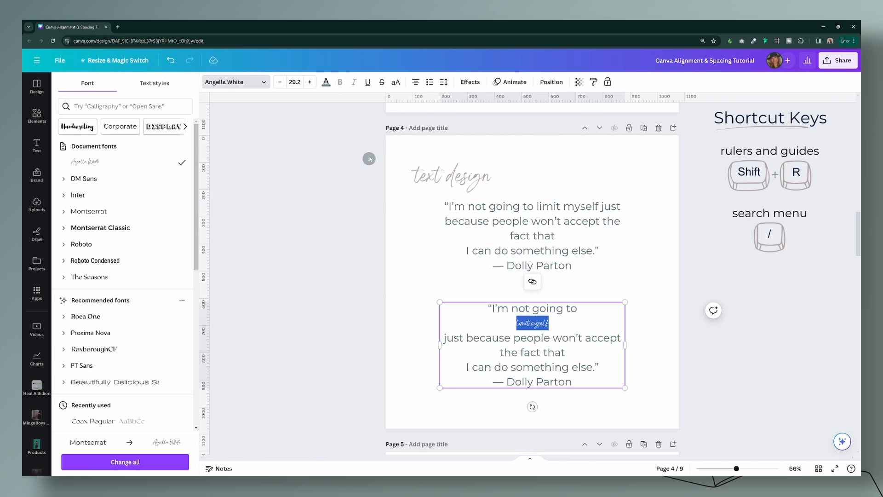
click(309, 82)
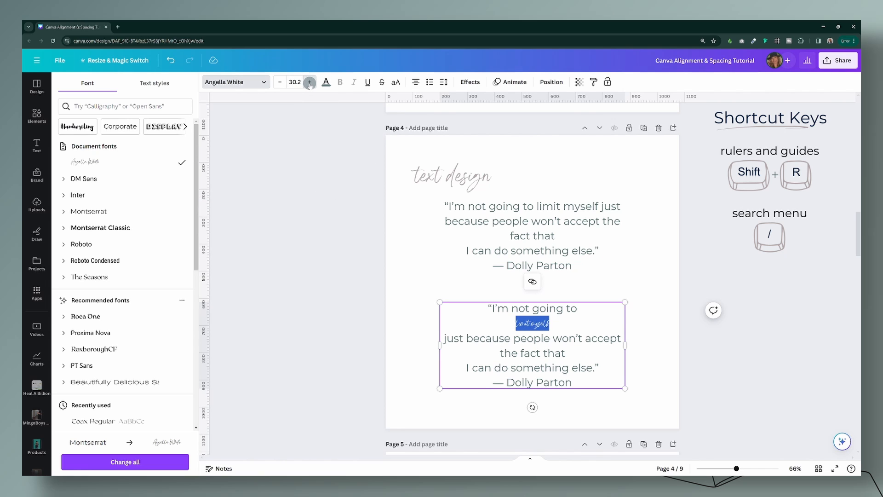
click(310, 83)
click(296, 81)
key(Return)
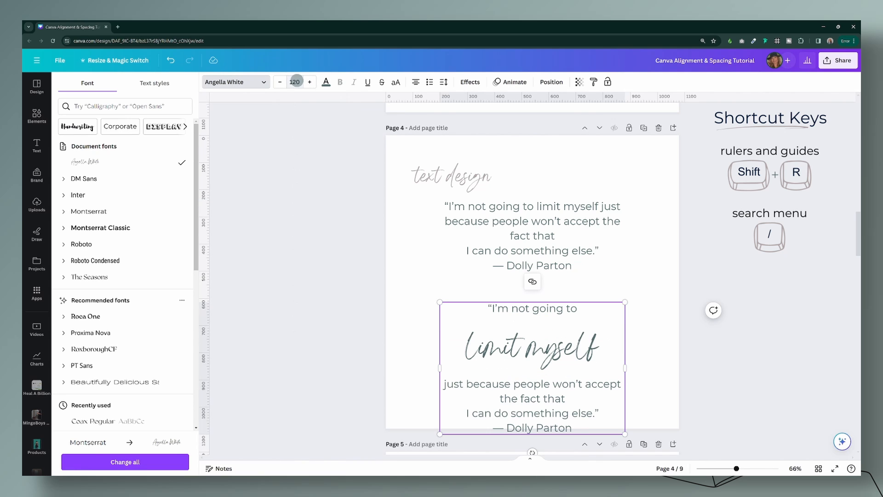
click(547, 361)
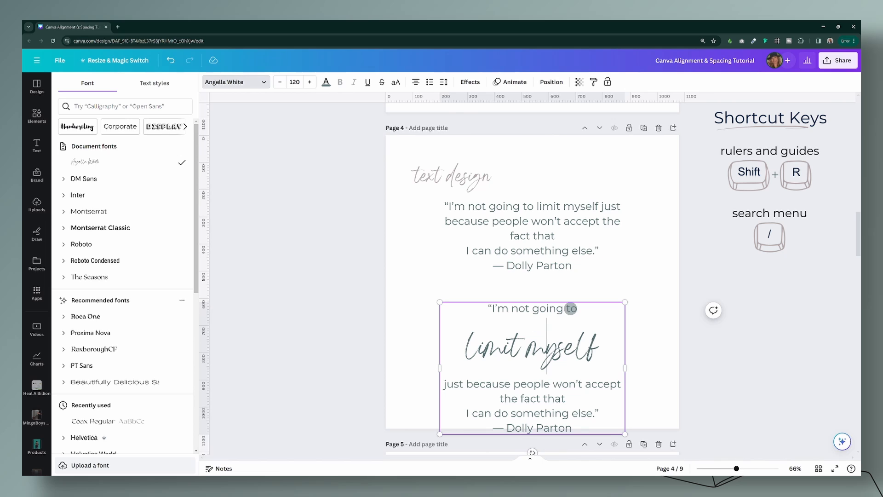
Step: Reduce the line spacing of the first two lines of the lower quote to 0.94, and move the text box slightly up
drag(571, 308, 478, 334)
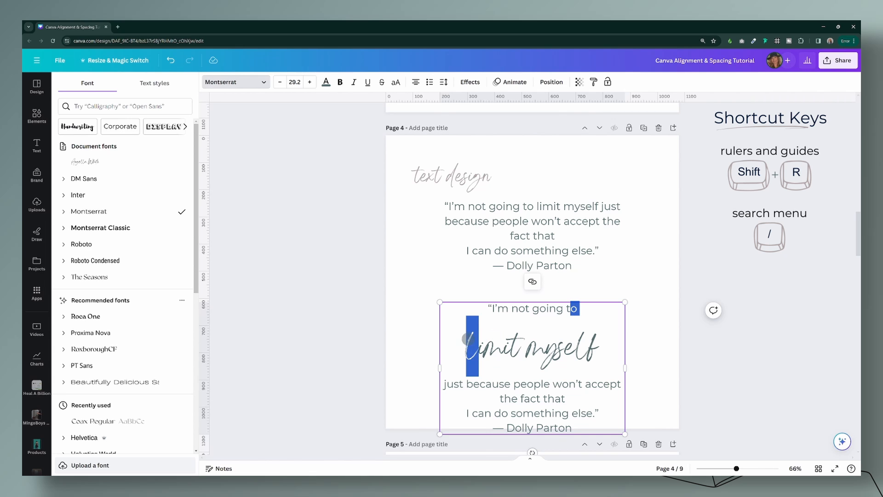
click(443, 83)
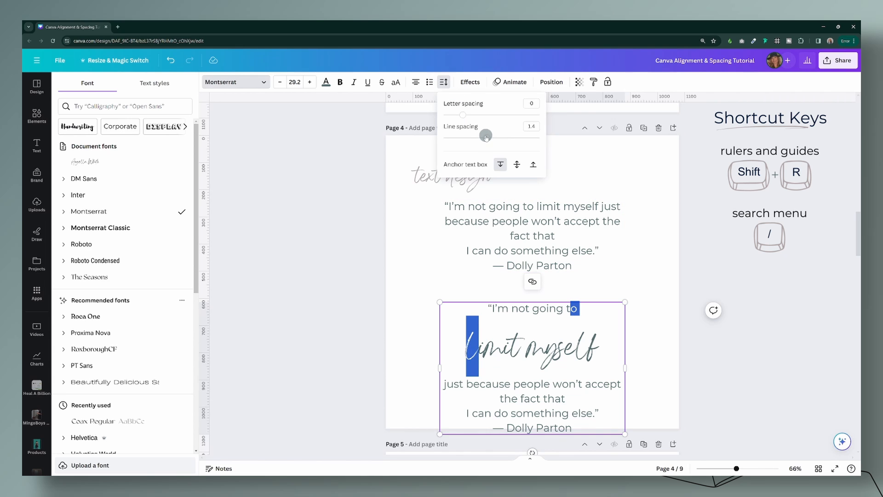
drag(486, 139, 464, 137)
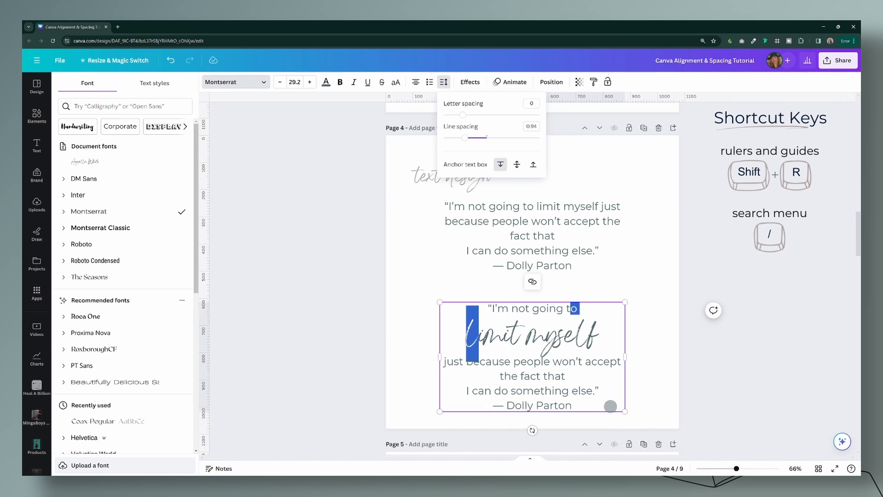
click(651, 341)
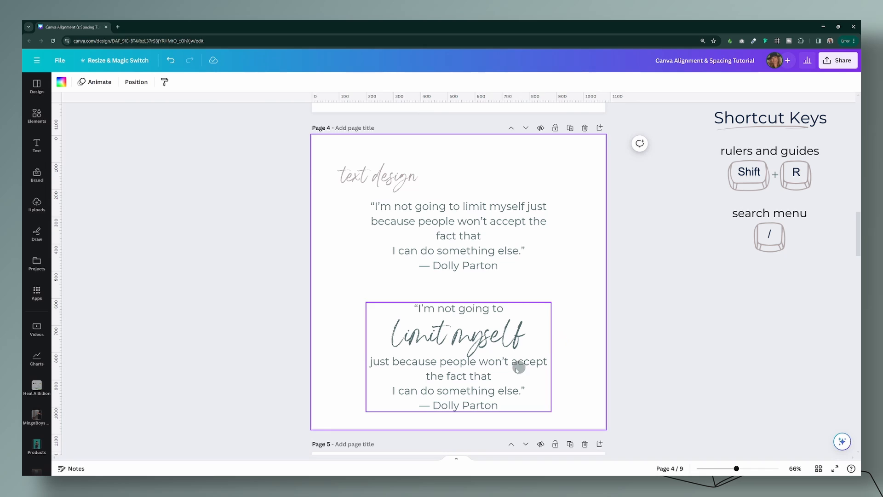
click(497, 370)
drag(497, 370, 497, 357)
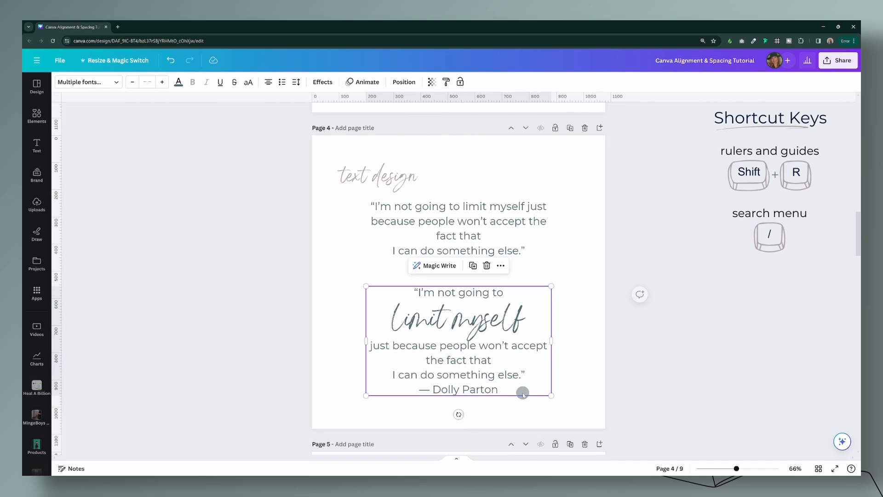
Step: Break the line after "just because people" so that "won't accept" starts a new line
click(466, 346)
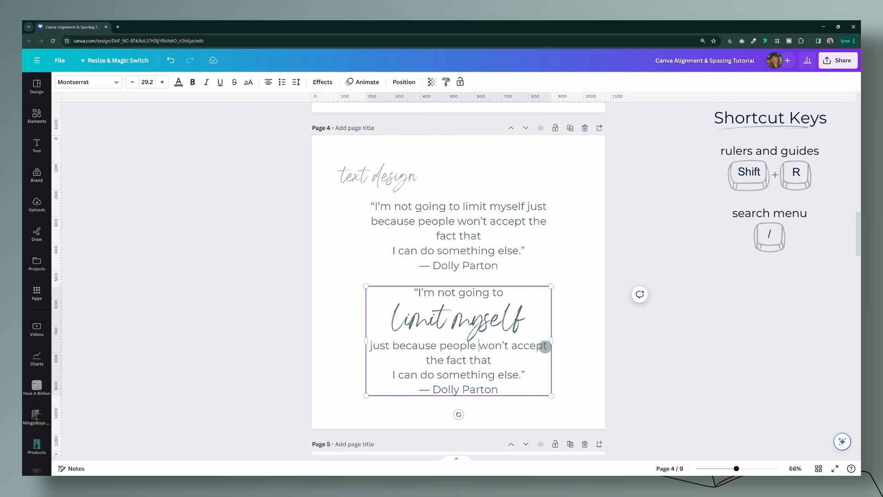
key(BackSpace)
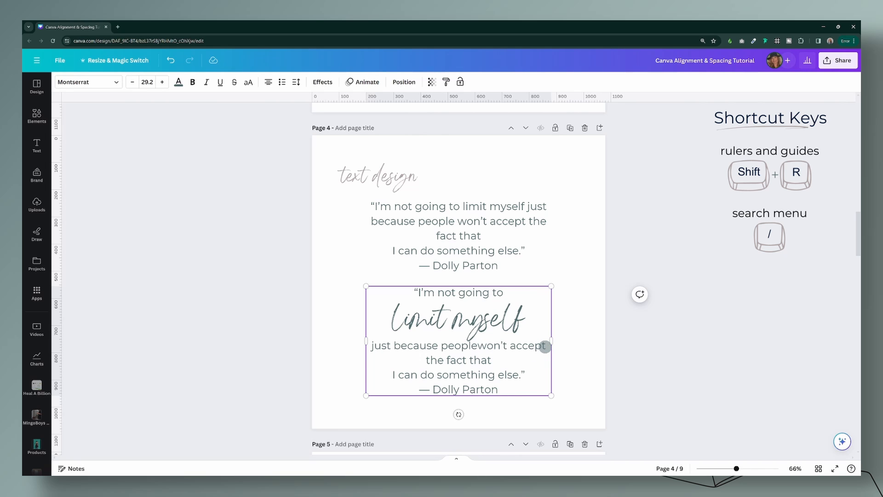
key(Return)
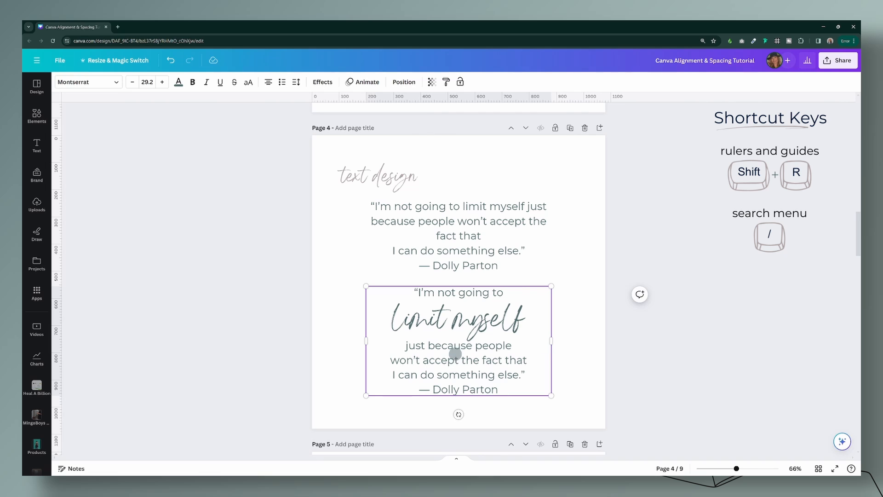
Step: Make "won't accept" in the lower quote bold and enlarge it to size 34.2
drag(462, 360, 397, 360)
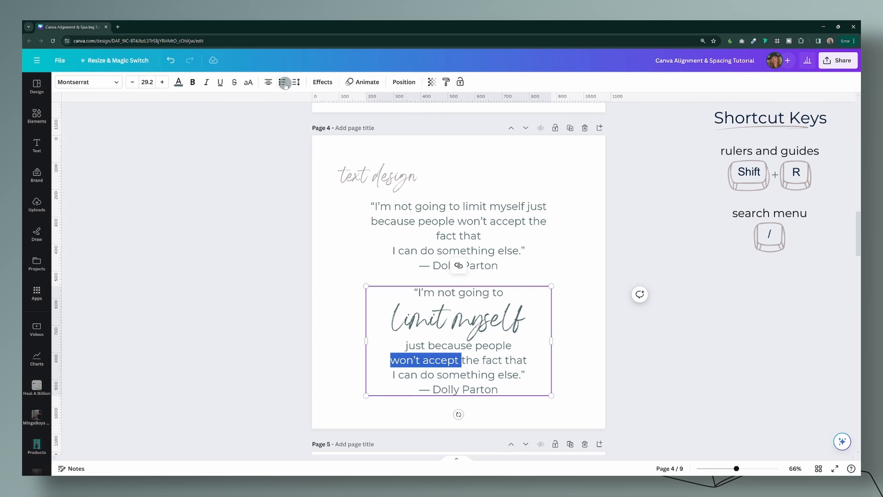
click(193, 83)
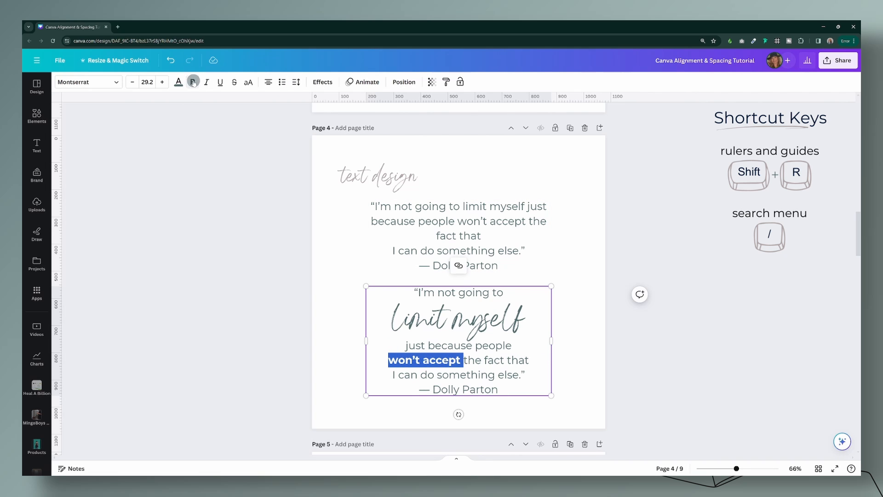
click(163, 82)
click(163, 82)
click(163, 82)
click(163, 82)
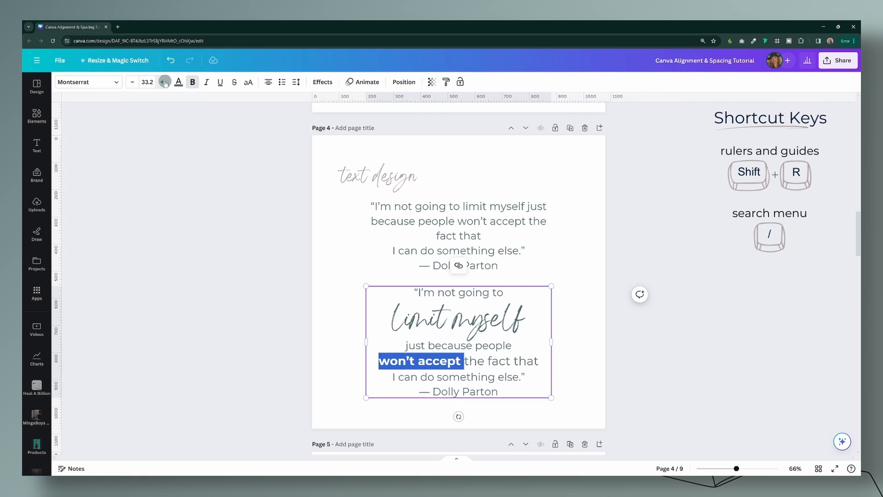
click(163, 82)
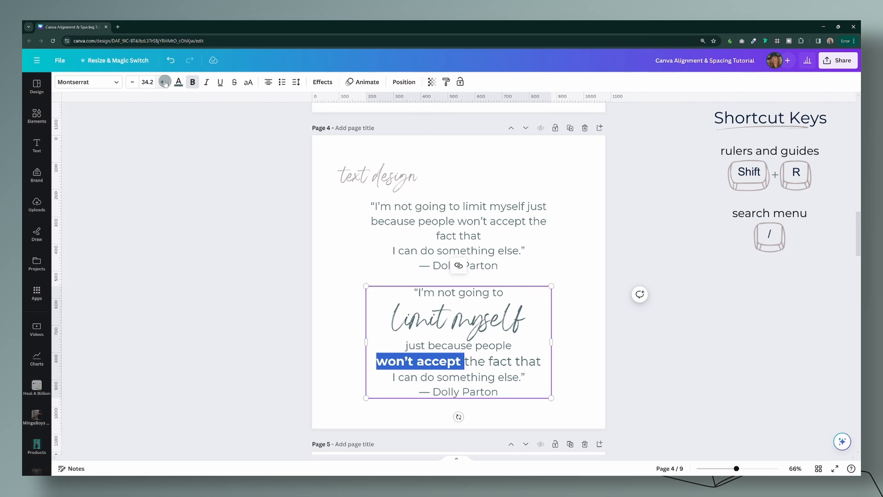
Step: Set the "I can do something else." line of the lower quote to the Angella White font in the palette's dark navy
drag(528, 377, 391, 377)
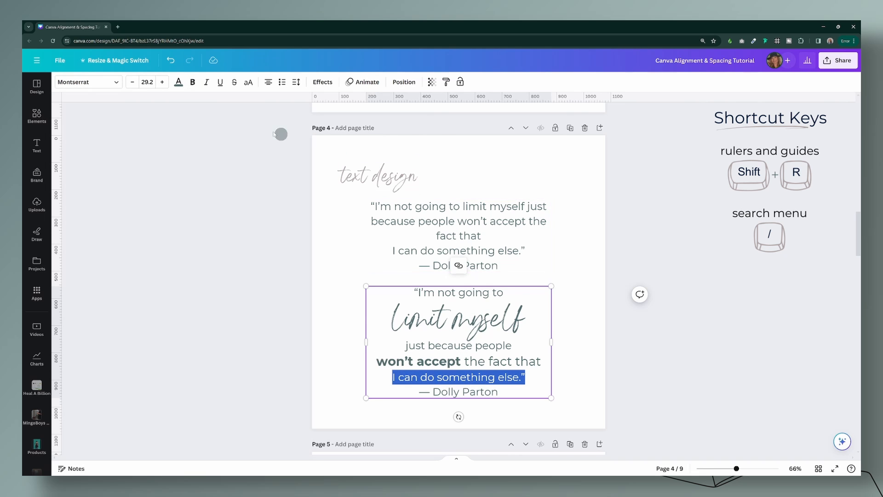
click(73, 83)
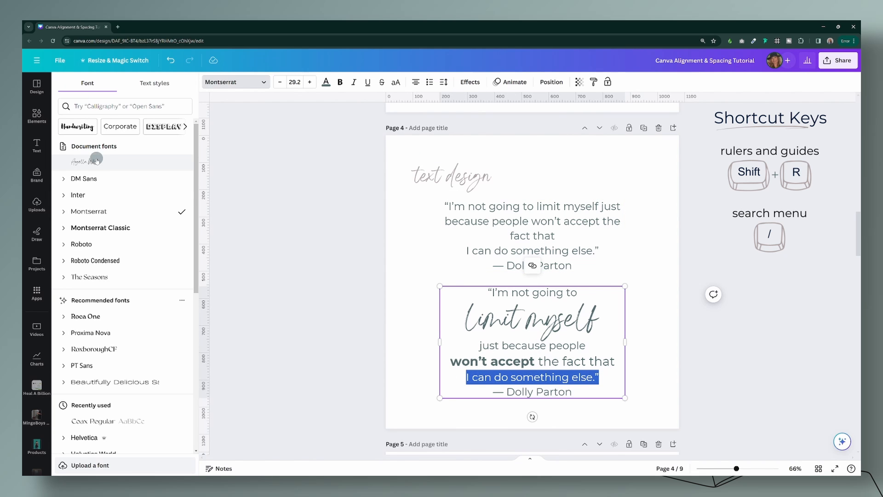
click(76, 161)
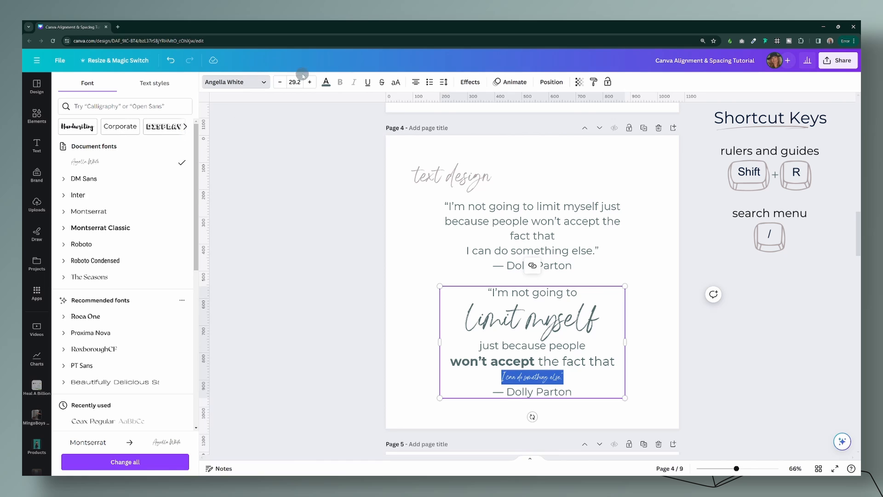
click(327, 82)
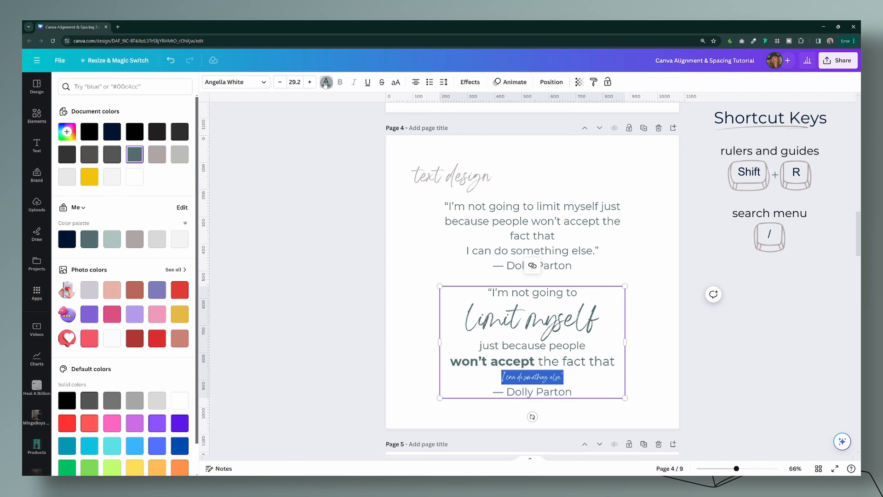
click(67, 239)
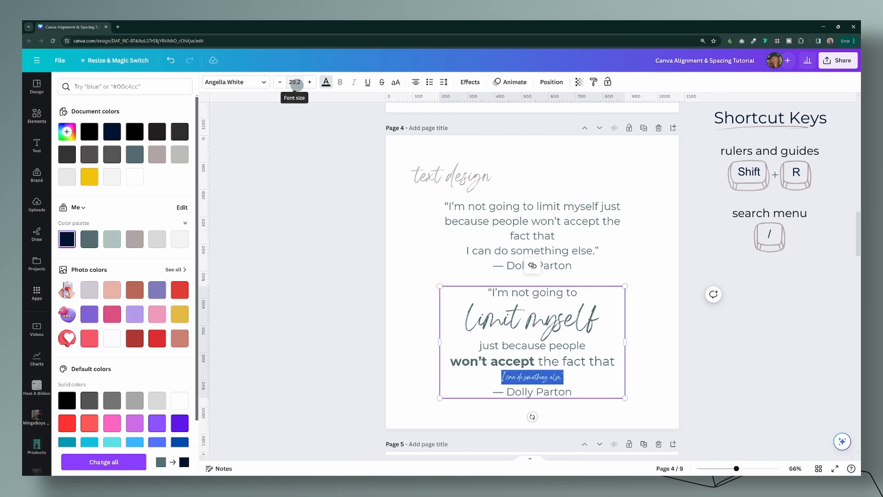
Step: Enlarge "I can do something else." to size 120 and widen the text box on both sides so it fits on one line
click(294, 82)
text(120)
key(Return)
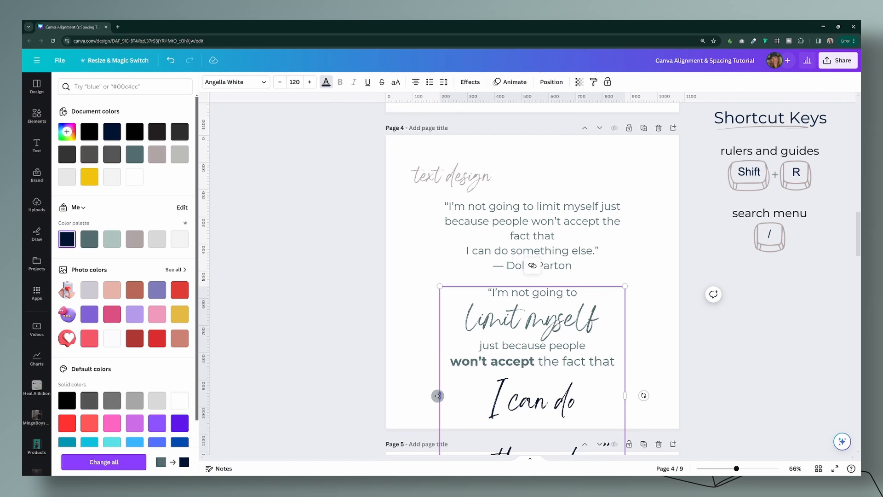
drag(437, 395, 391, 396)
drag(626, 396, 673, 390)
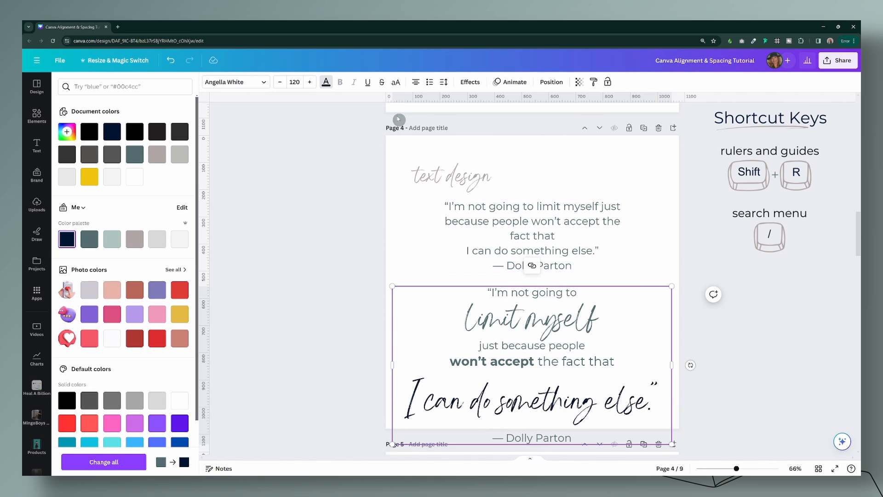
Step: Reduce the "I can do something else." line to size 100
click(295, 82)
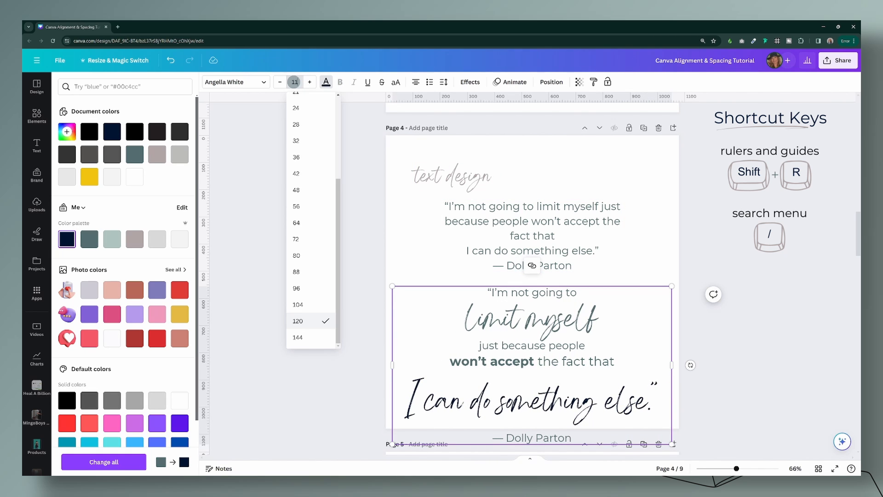
text(100)
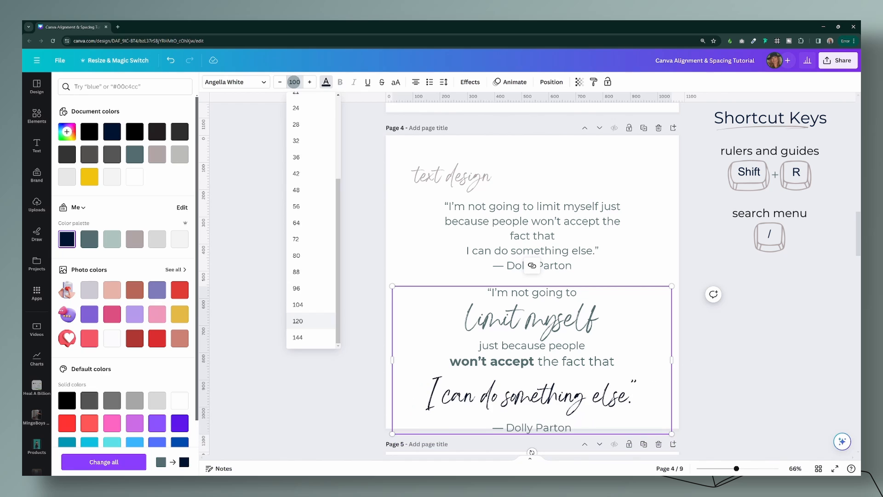
key(Return)
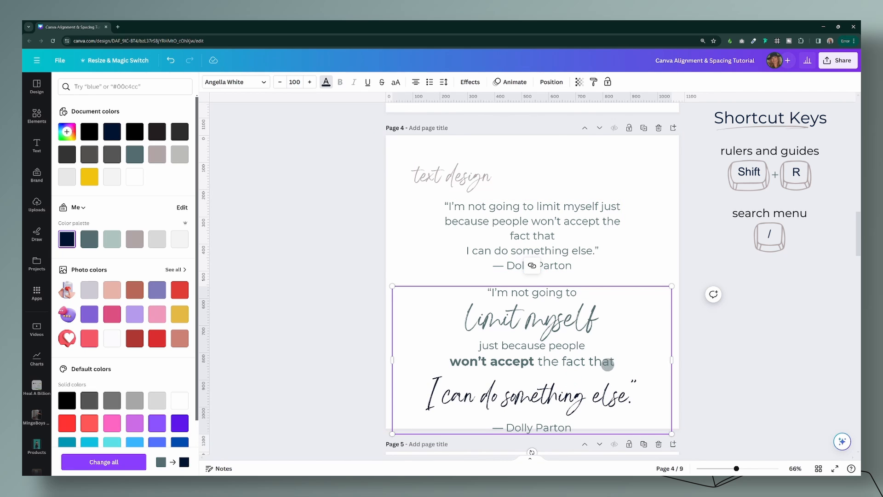
Step: Set the line spacing of the "won't accept the fact that" and "I can do something else." lines to 1.13
drag(615, 369, 443, 386)
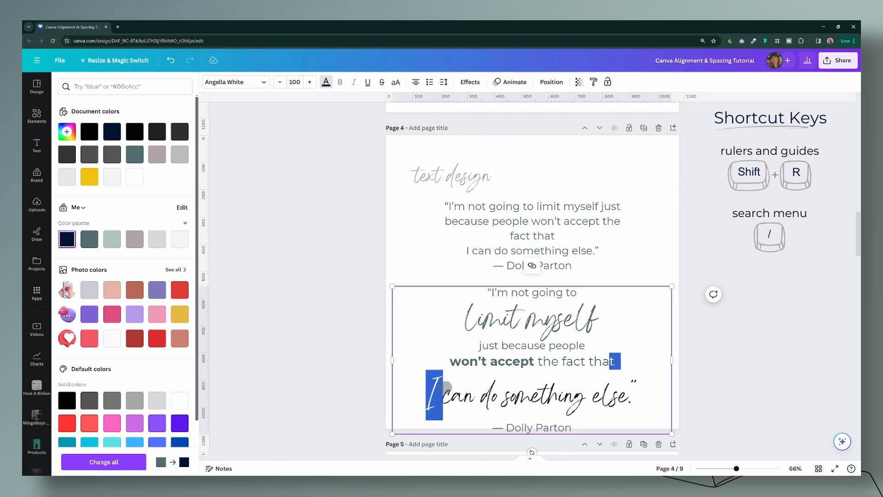
click(442, 82)
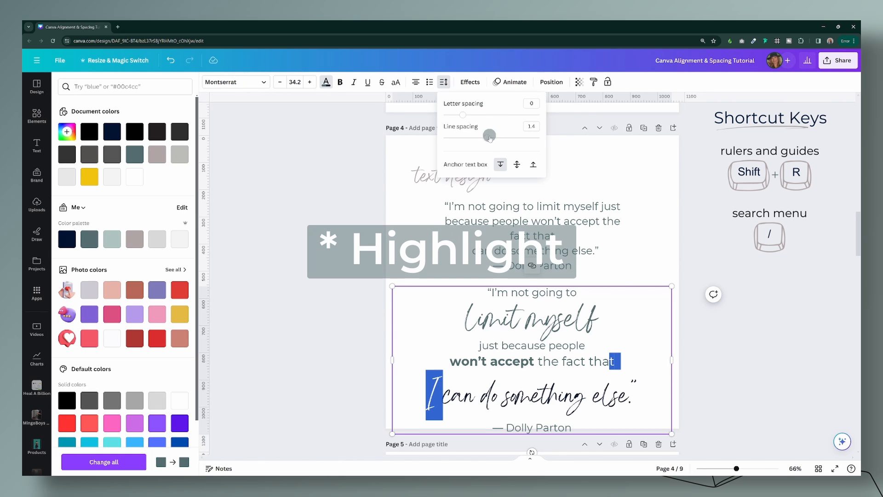
drag(488, 139, 474, 134)
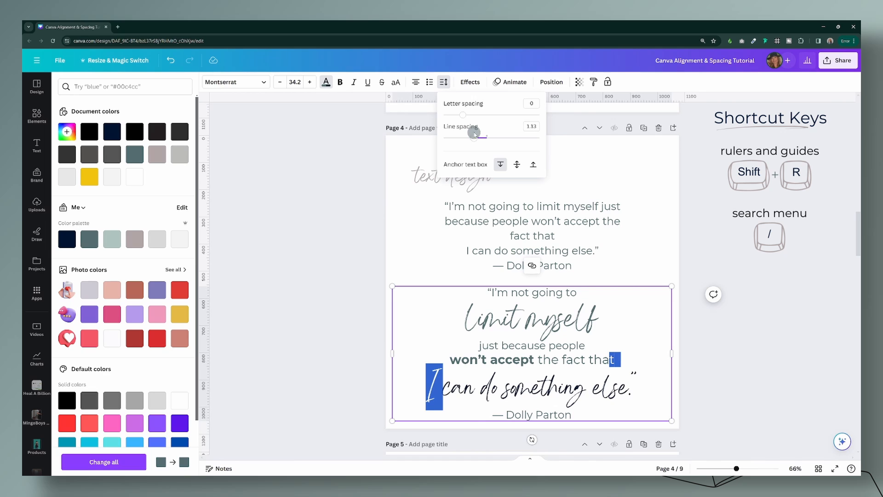
Step: Italicize "Dolly Parton" in the last line of the lower quote
click(555, 421)
drag(573, 414, 505, 414)
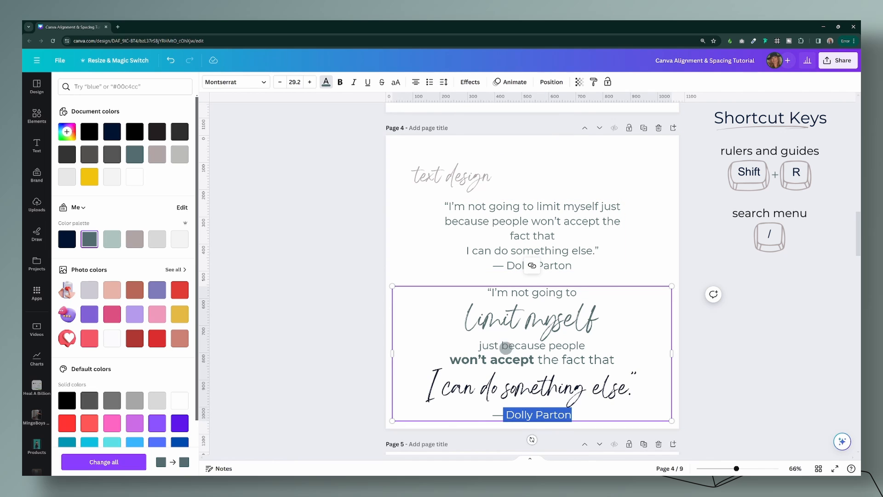
click(354, 82)
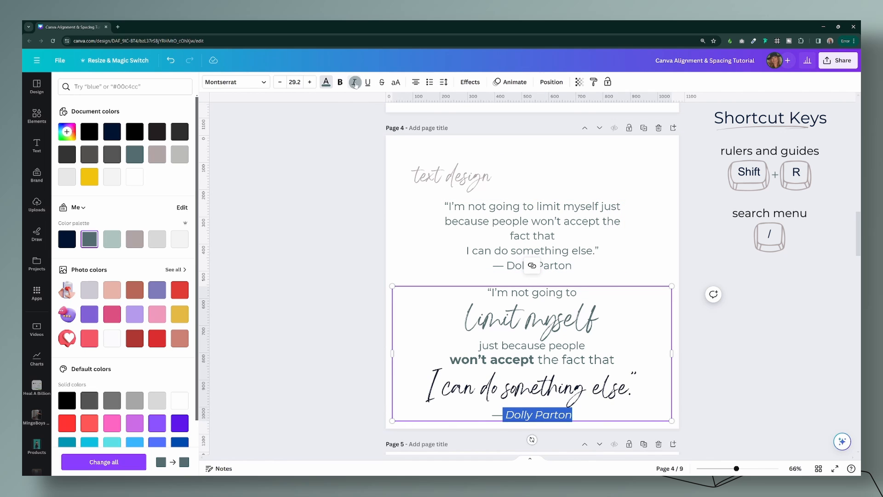
Step: Recolor "limit myself" in the lower quote with the palette's dark navy
click(524, 324)
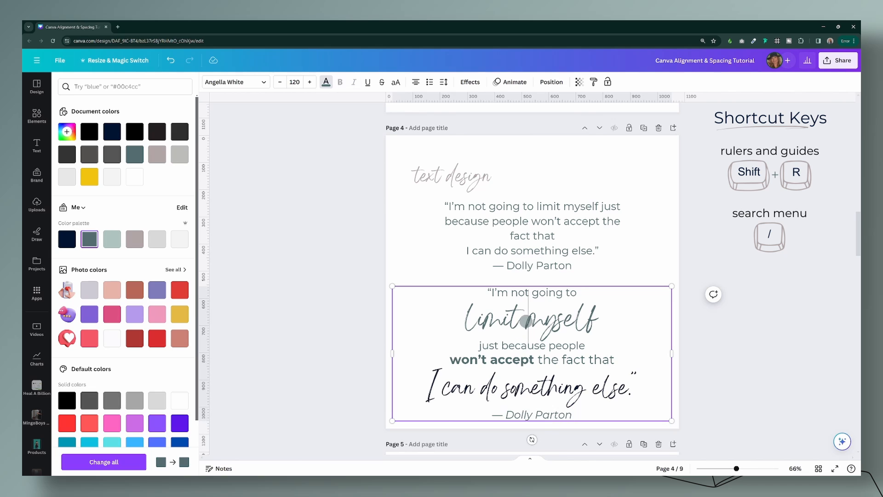
drag(600, 318, 467, 318)
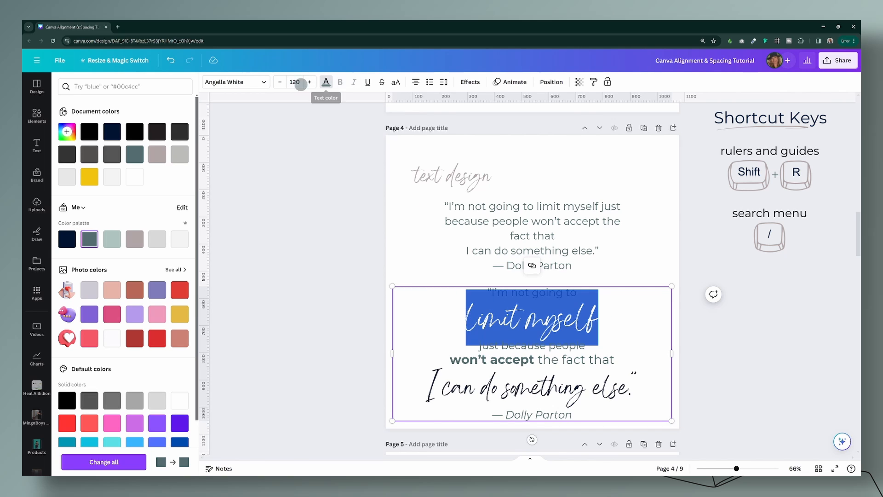
click(69, 241)
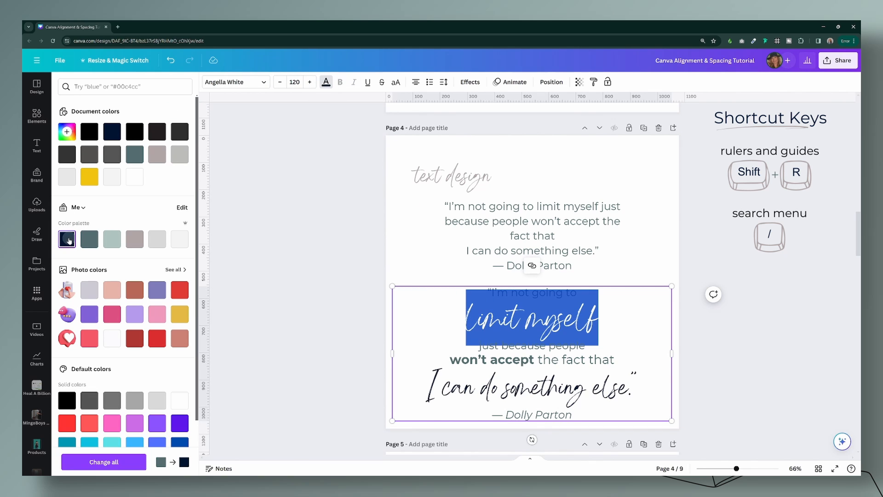
click(619, 256)
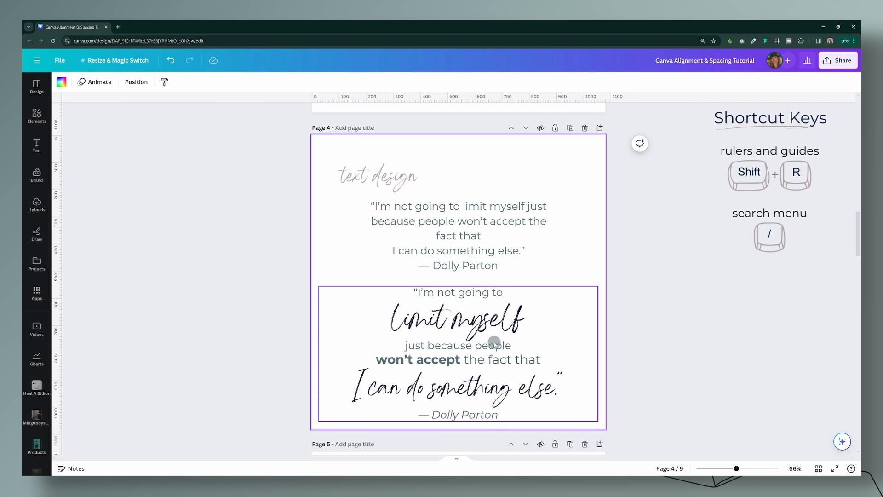
Step: Move the lower quote slightly up and set the line spacing of its "limit myself" and "just because people" lines to 0.79
drag(495, 342, 497, 336)
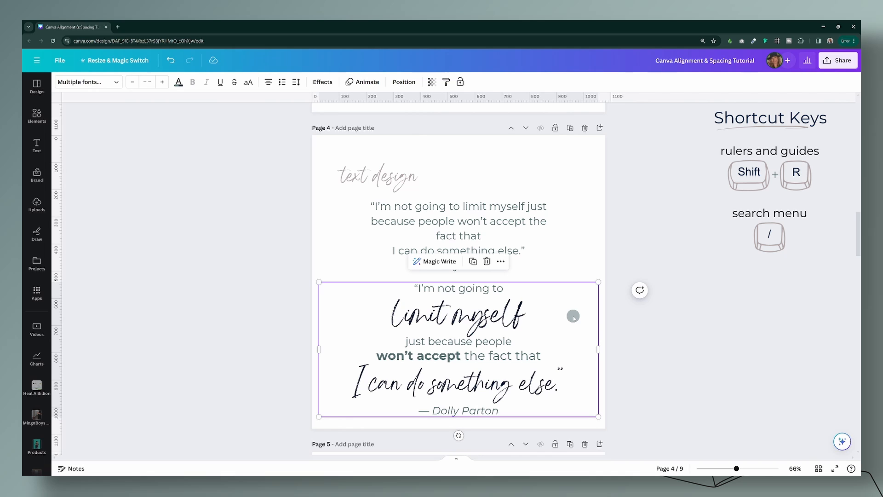
double_click(466, 328)
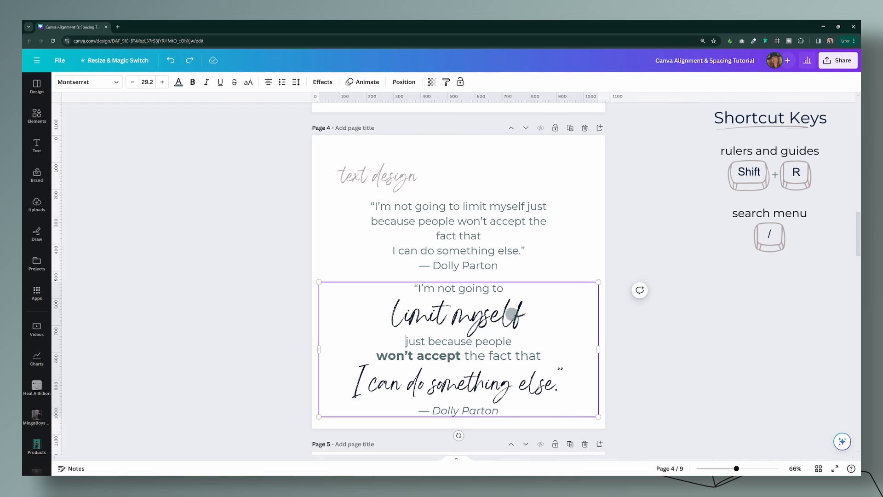
drag(517, 316, 420, 339)
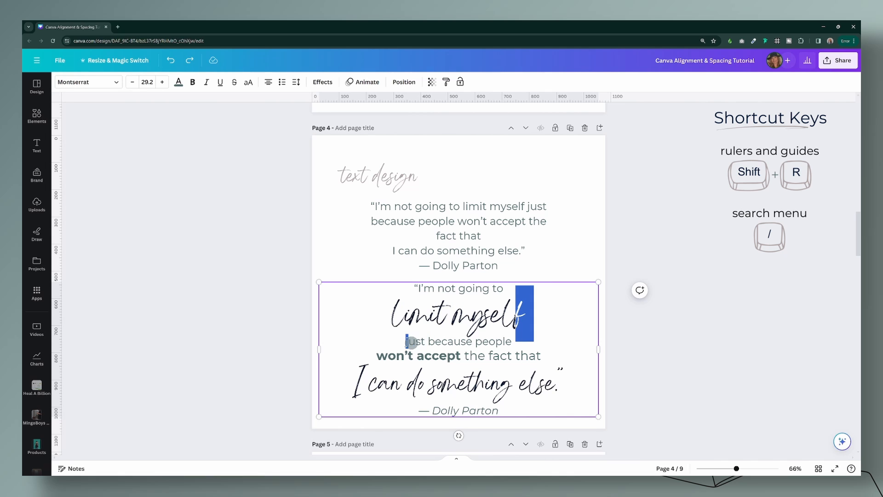
click(296, 82)
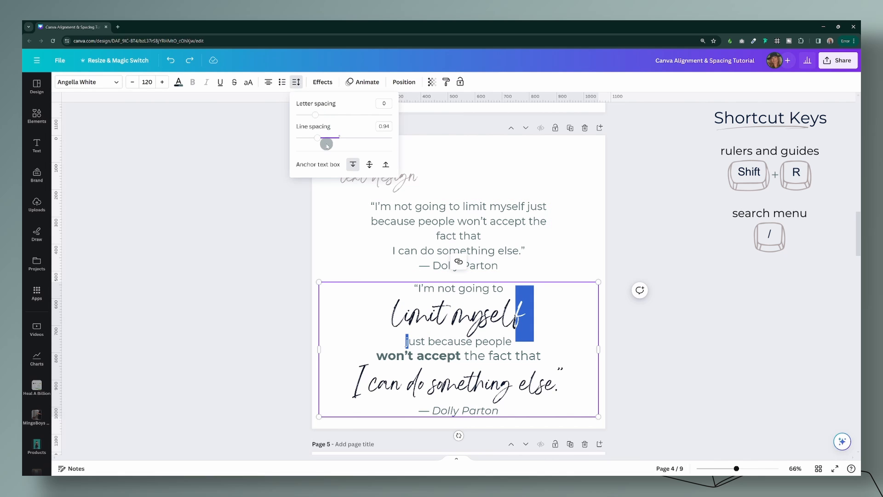
drag(318, 139, 310, 137)
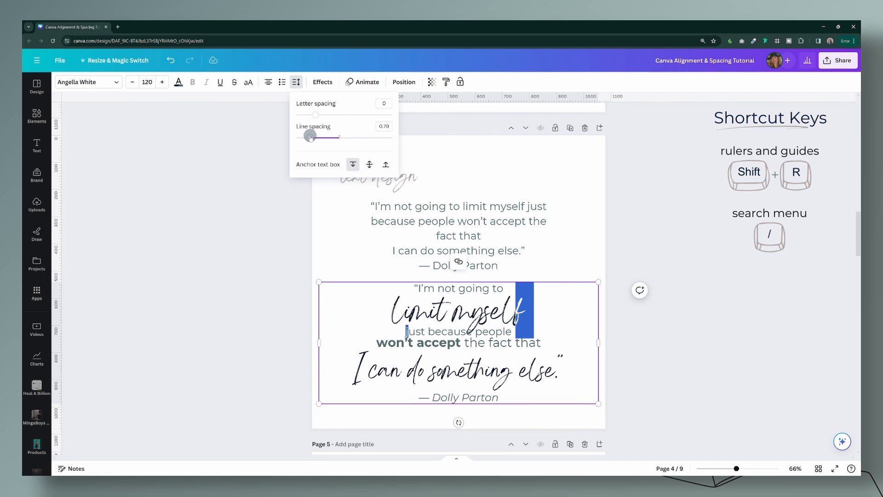
Step: Increase the line spacing of the "limit myself" and "just because people" lines to 0.87
click(577, 323)
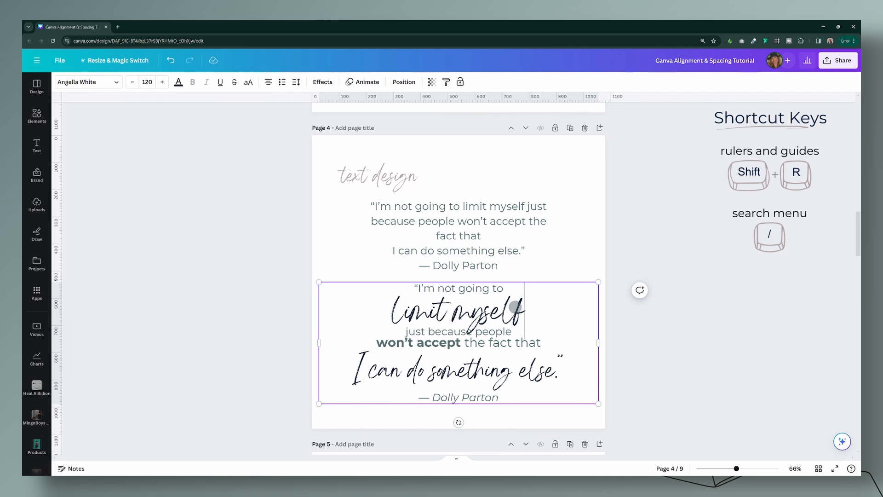
drag(516, 317, 428, 331)
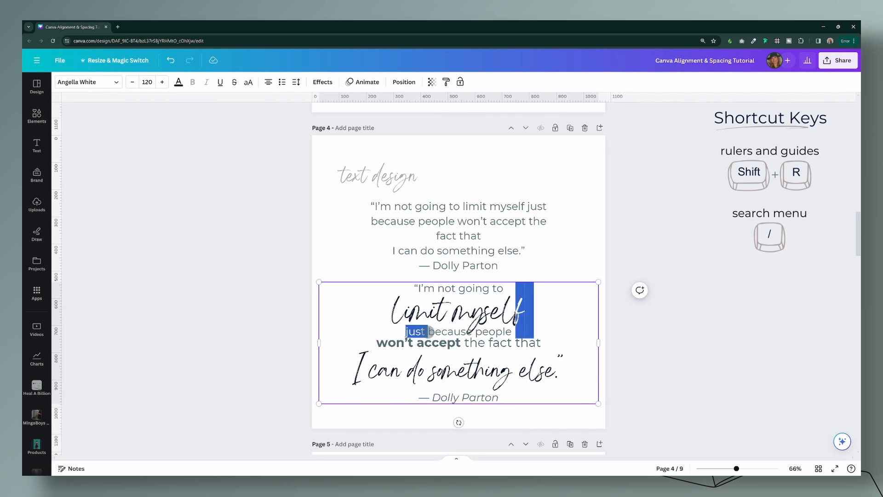
click(296, 82)
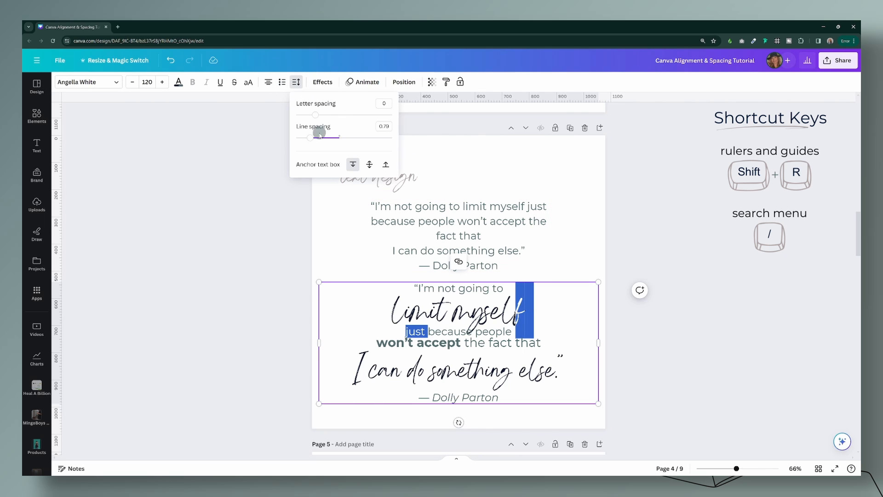
drag(310, 139, 312, 137)
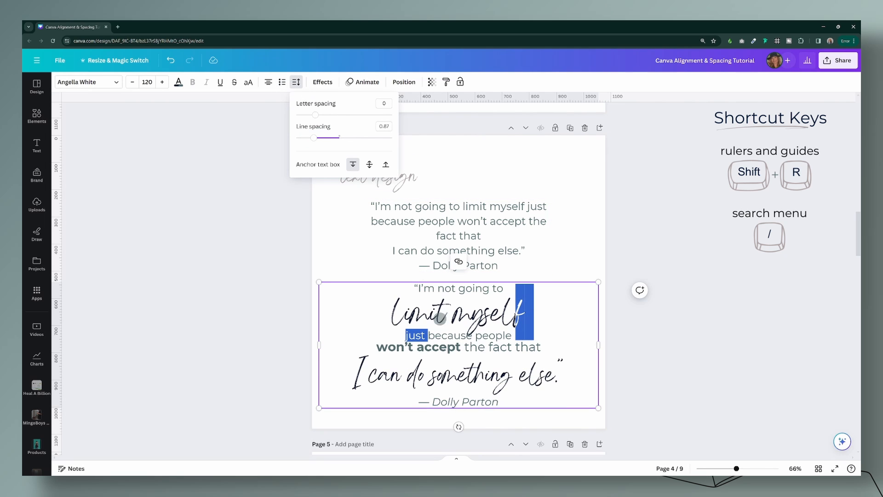
Step: Reduce the line spacing of the "won't accept the fact that" and "I can do something else." lines to 0.93
click(521, 363)
drag(536, 348, 541, 366)
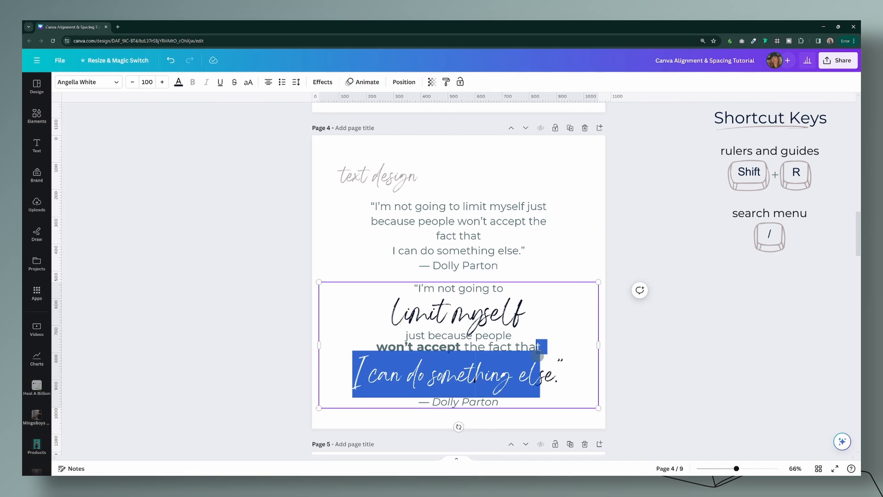
click(302, 83)
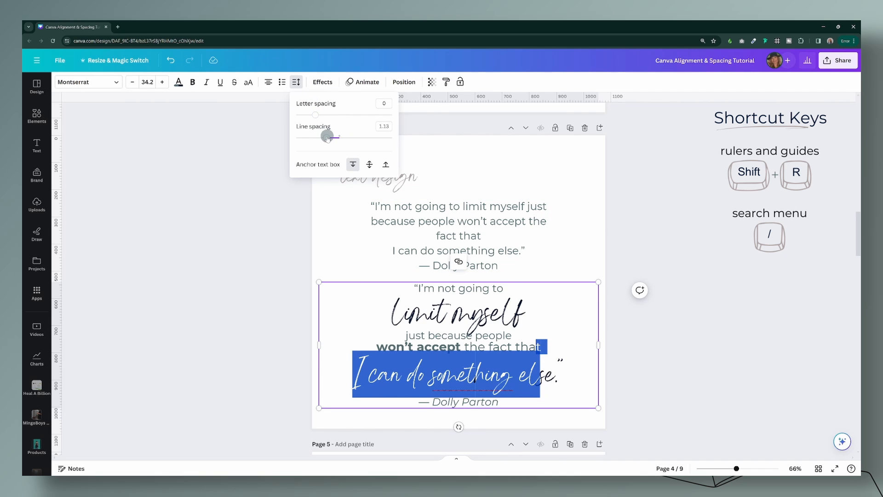
drag(321, 137, 325, 138)
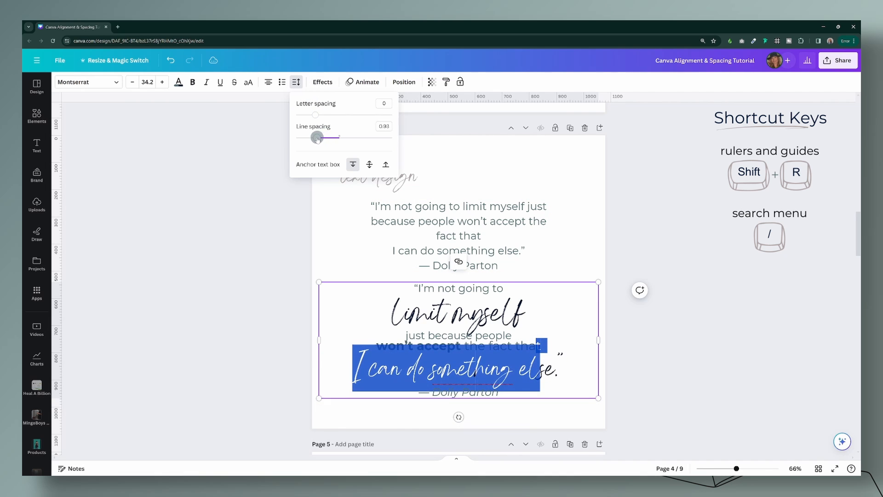
Step: Recolor "limit myself" in the lower quote with the palette's taupe
click(521, 317)
drag(521, 318, 365, 312)
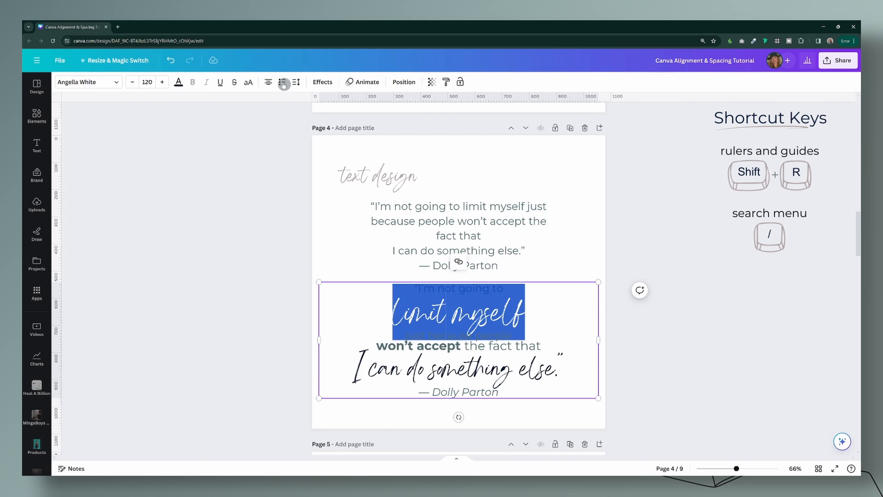
click(178, 82)
click(112, 240)
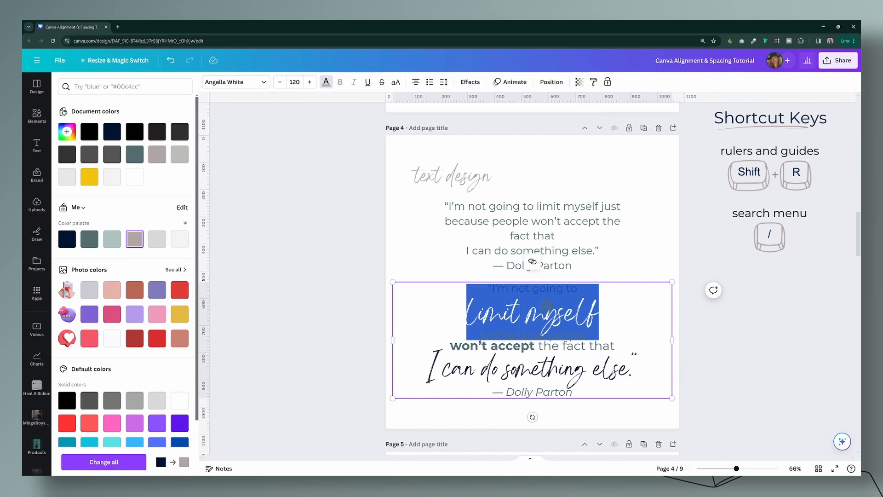
click(603, 270)
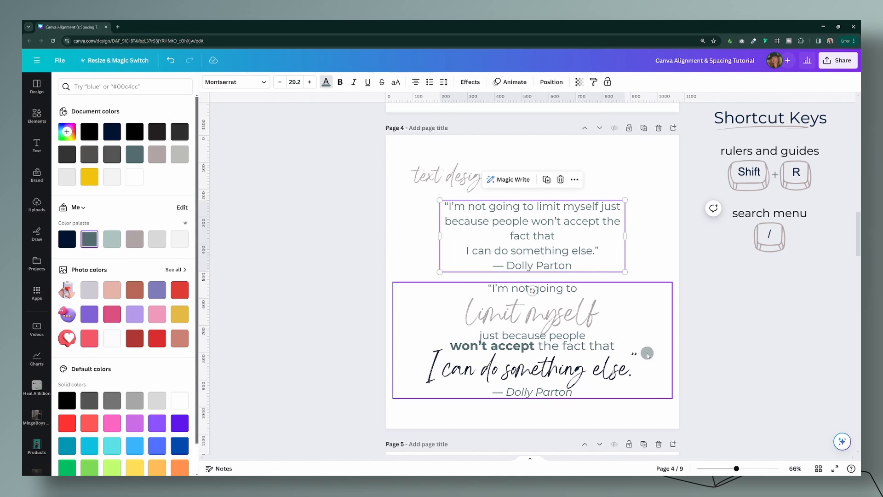
drag(737, 468, 738, 469)
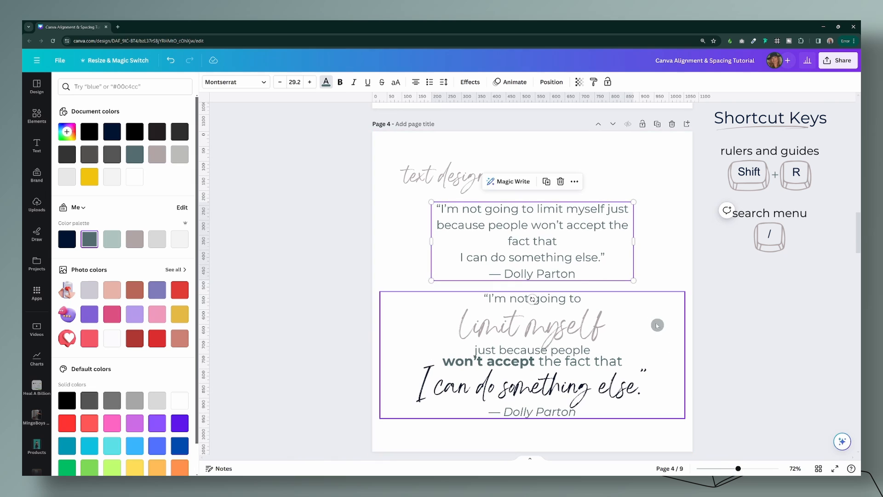
Step: Increase the line spacing of the "just because people" and "won't accept the fact that" lines in the lower quote slightly
click(653, 317)
scroll(645, 259, down, 2)
scroll(626, 313, up, 2)
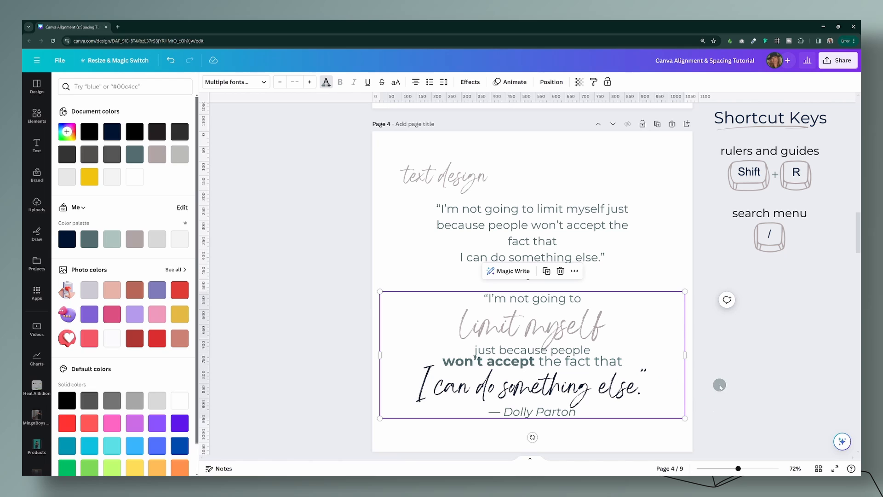
double_click(591, 351)
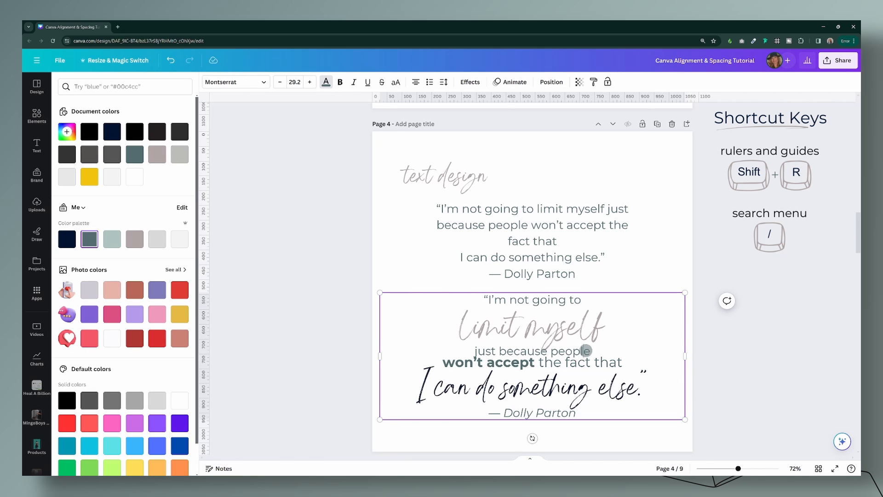
drag(592, 351, 459, 358)
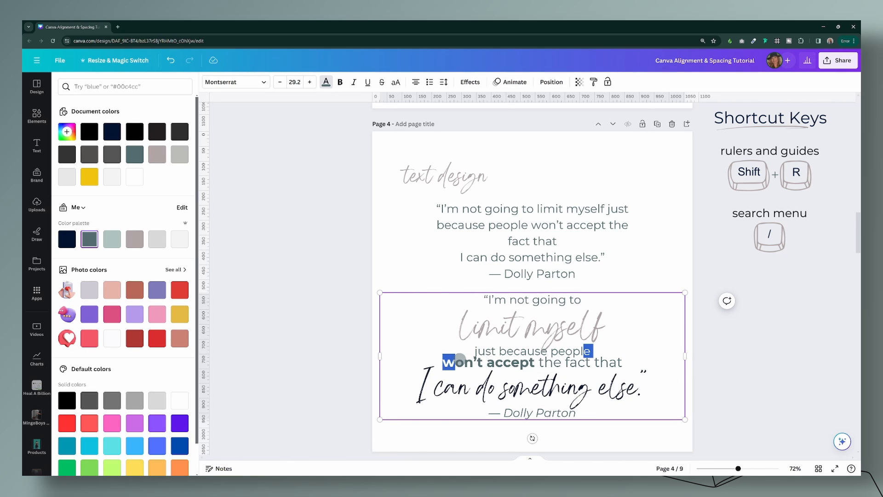
click(445, 82)
drag(460, 138, 474, 138)
click(610, 194)
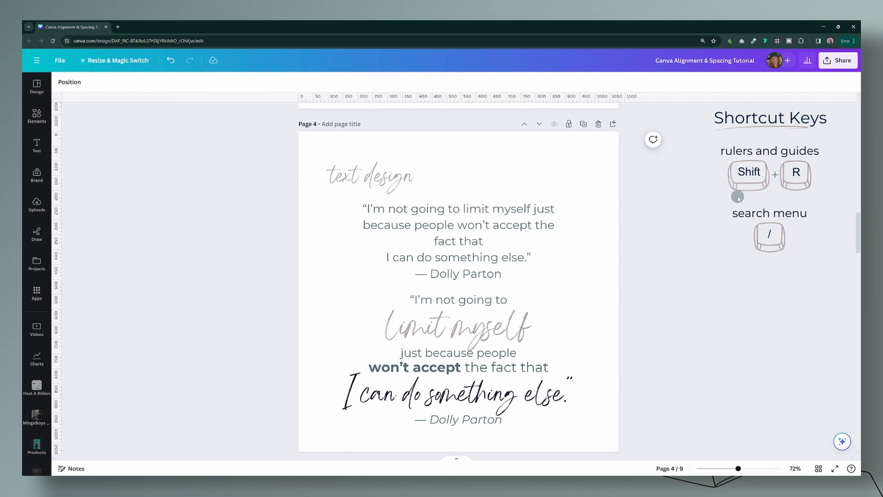
Step: Delete the plain upper quote and the "text design" heading from page 4
click(448, 225)
key(Delete)
click(380, 181)
key(Delete)
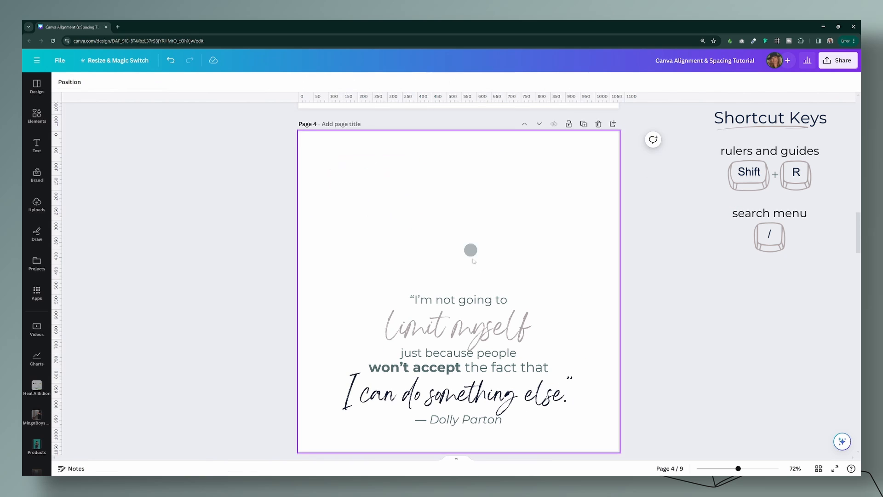
Step: Shrink the styled quote to about 1000 px wide and center it on the page both horizontally and vertically
drag(460, 350, 458, 256)
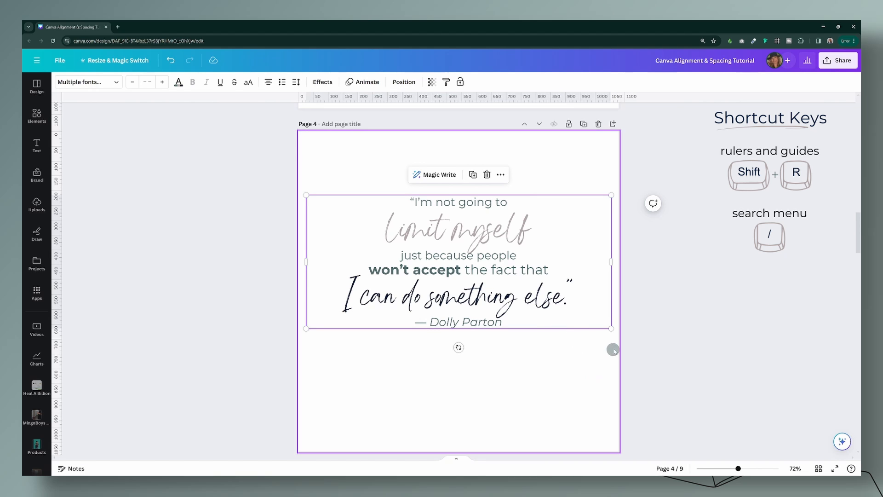
mouse_move(609, 328)
mouse_down()
mouse_move(532, 291)
mouse_move(645, 347)
mouse_move(582, 320)
mouse_move(603, 325)
mouse_up()
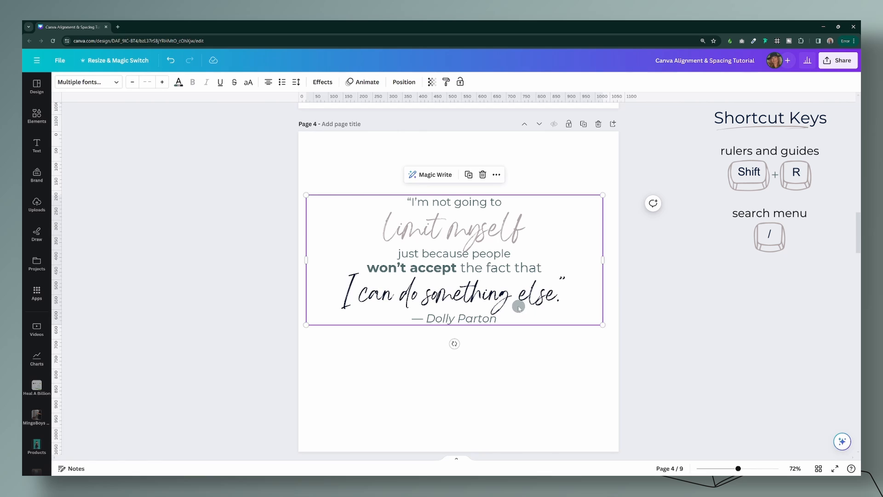
drag(518, 302, 525, 345)
click(404, 82)
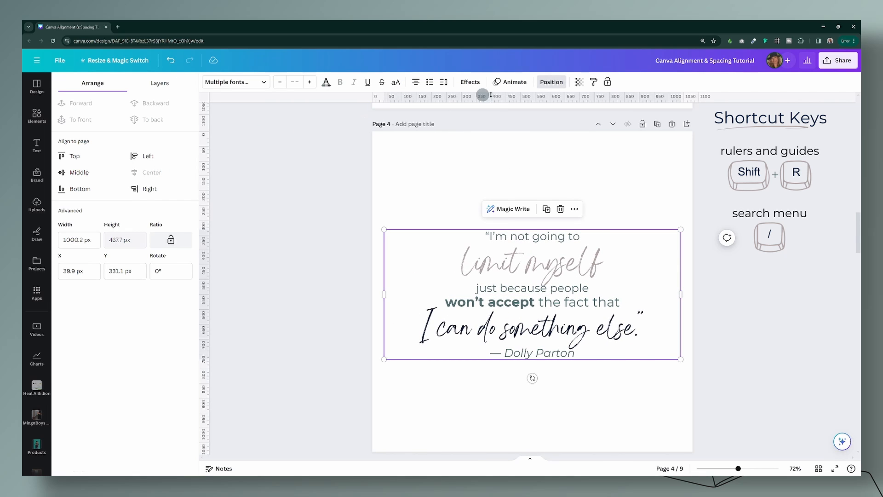
click(86, 173)
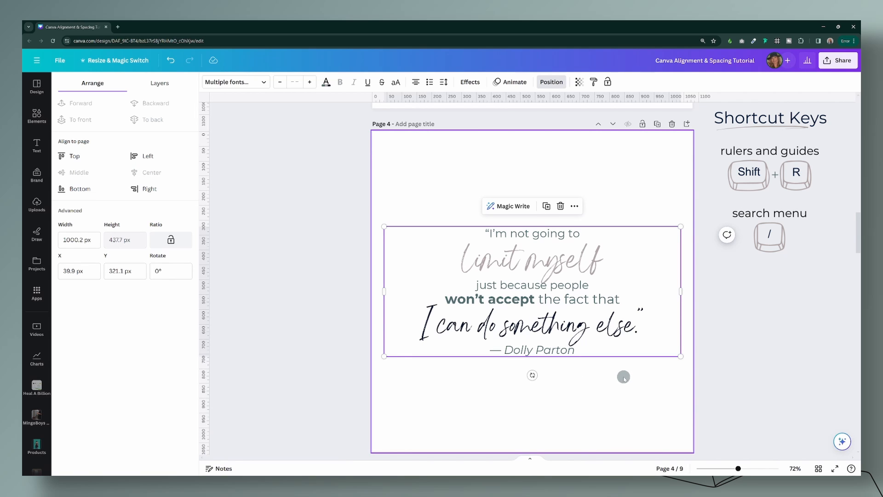
click(604, 381)
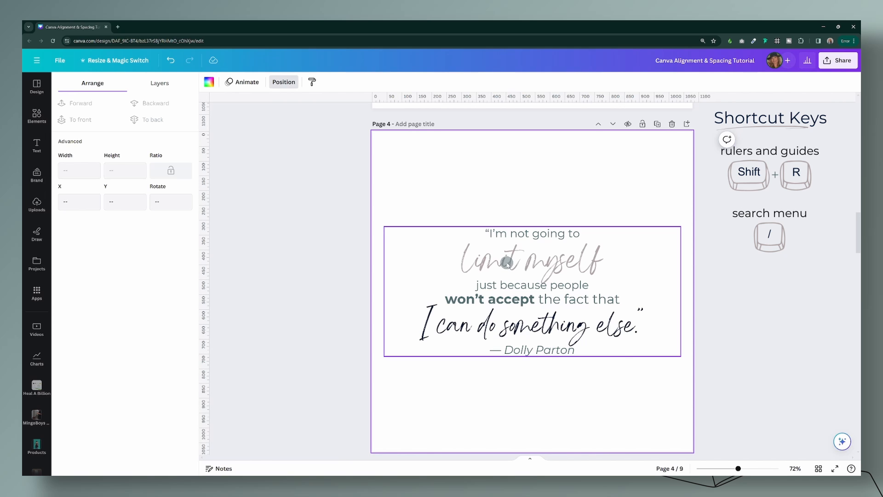
Step: Shrink the quote from its upper corners to about 755 px wide and align it to the page's center and middle
click(455, 246)
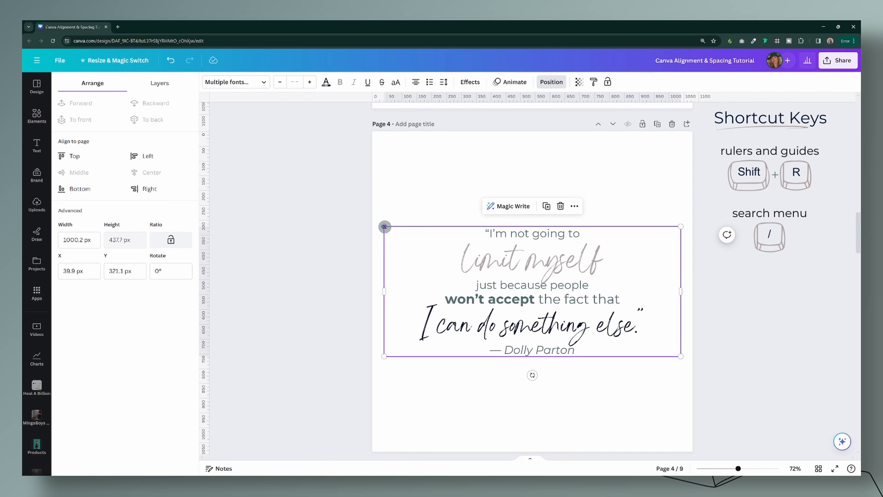
drag(385, 227, 404, 235)
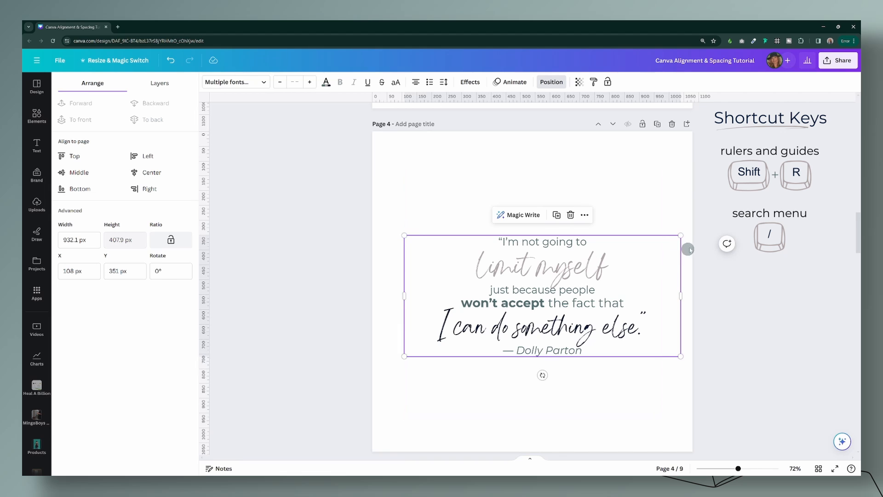
drag(682, 236, 627, 256)
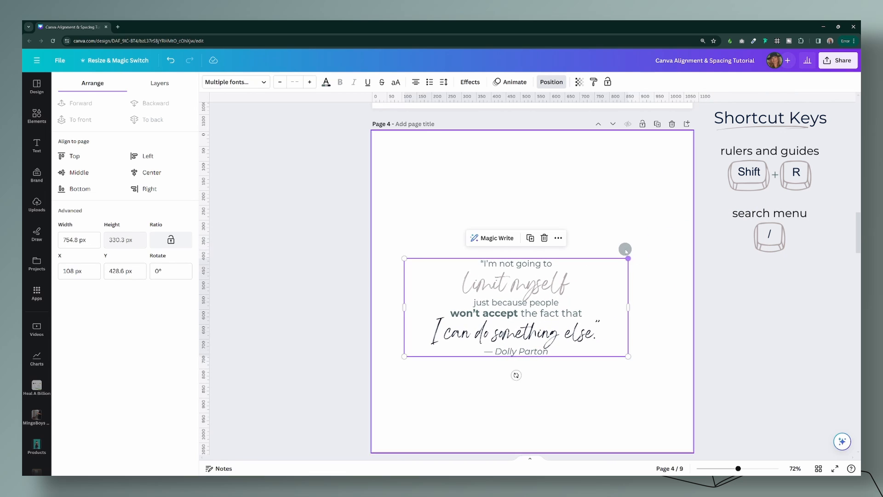
click(148, 172)
click(78, 172)
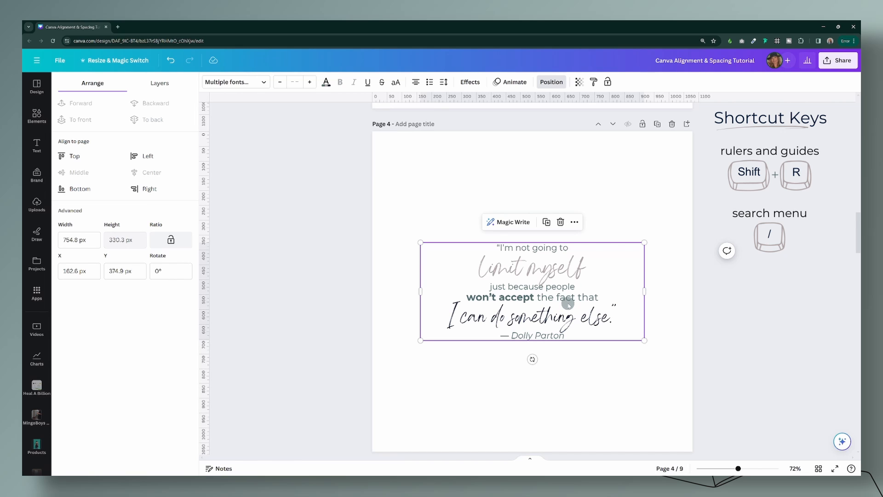
Step: Resize the quote proportionally around its center to 820 px wide
drag(644, 340, 667, 354)
drag(679, 365, 654, 344)
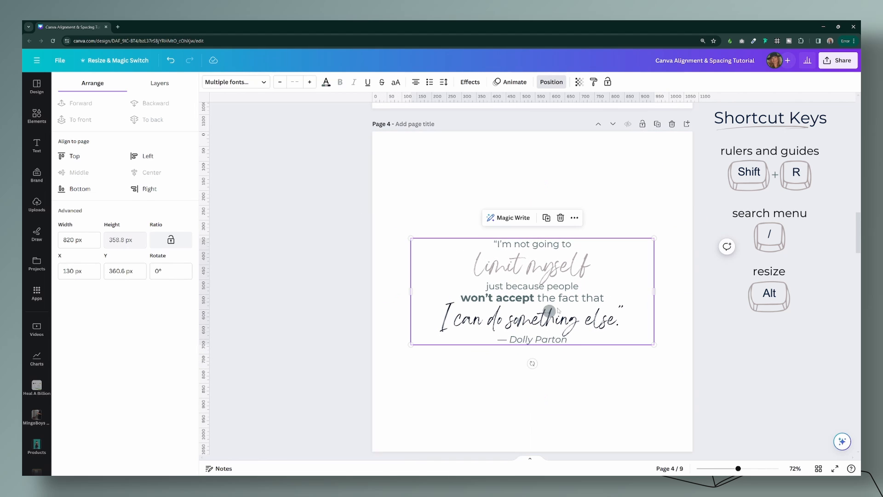
key(alt)
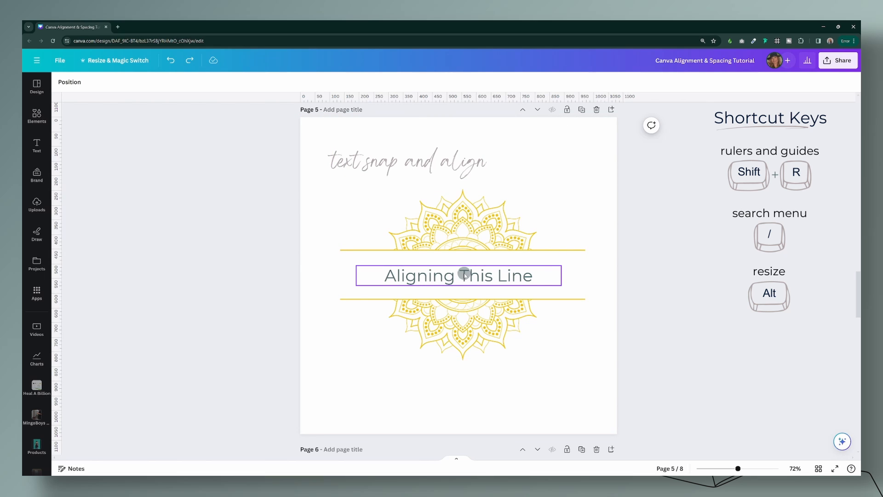
Step: Fit the width of the "Aligning This Line" text box on page 5 tightly to its text
click(541, 276)
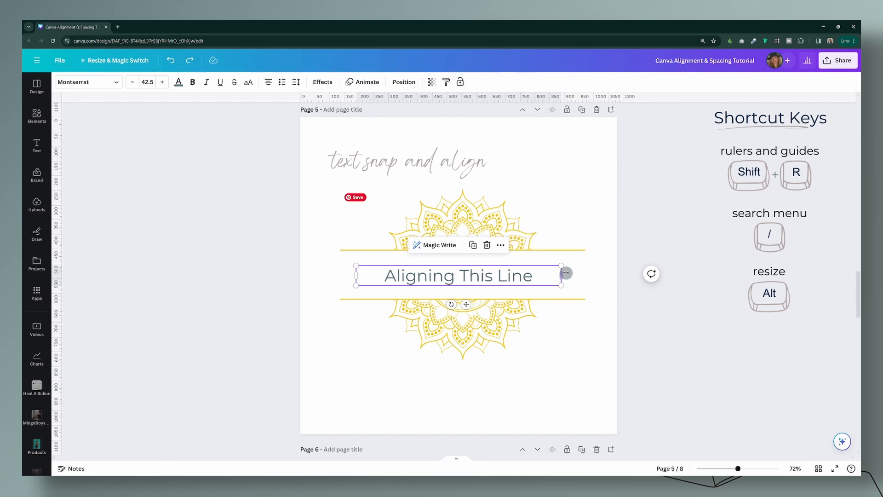
mouse_move(562, 276)
mouse_down()
mouse_move(505, 278)
mouse_move(566, 278)
mouse_up()
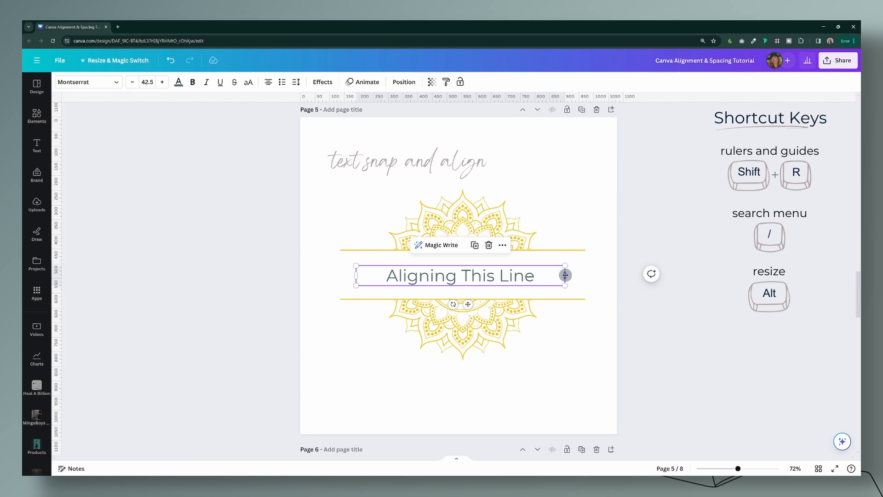
double_click(566, 276)
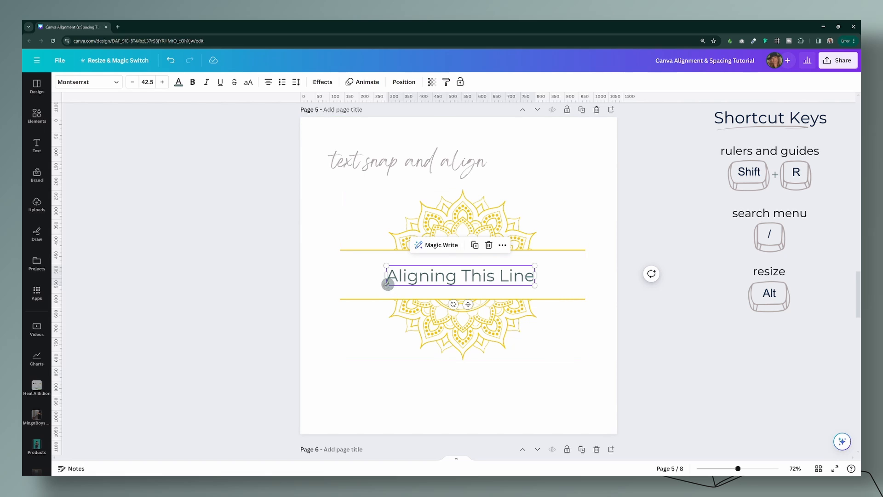
Step: Enlarge "Aligning This Line" to font size 70.2 so its box spans the full length of the gold lines
drag(386, 286, 340, 291)
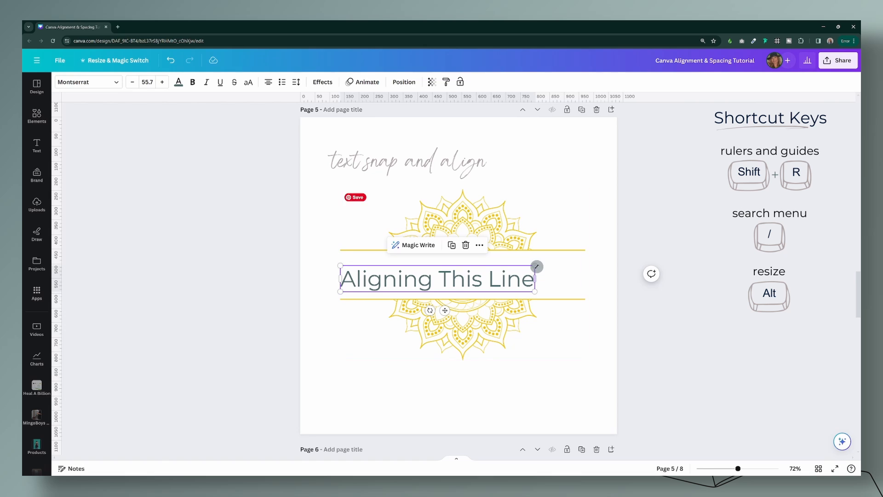
drag(535, 264, 586, 259)
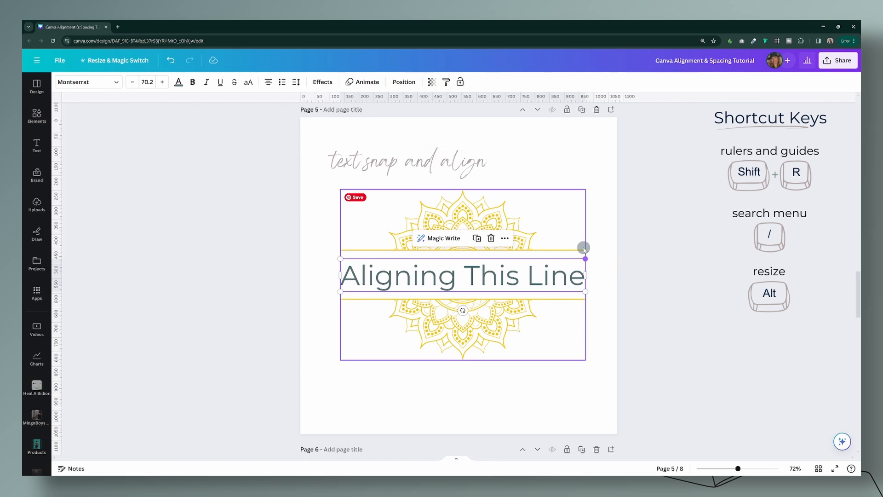
click(605, 317)
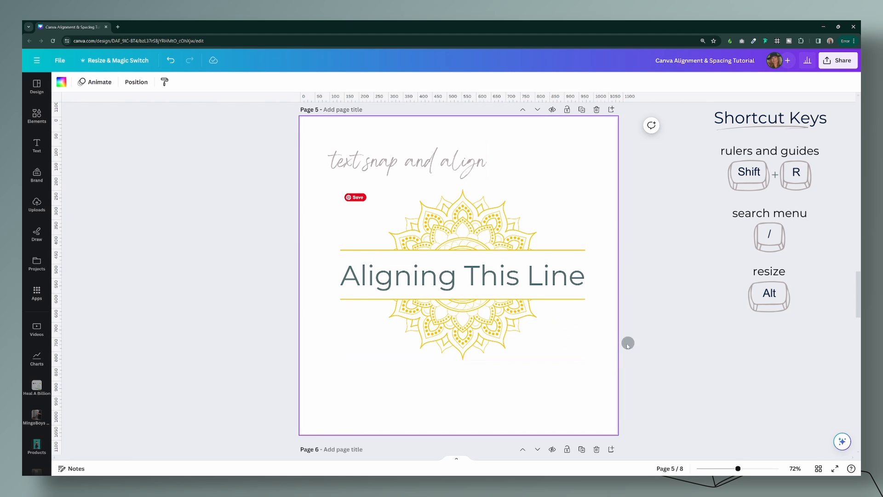
Step: Place two vertical guides on page 5, one at each end of the gold lines
drag(741, 470, 750, 469)
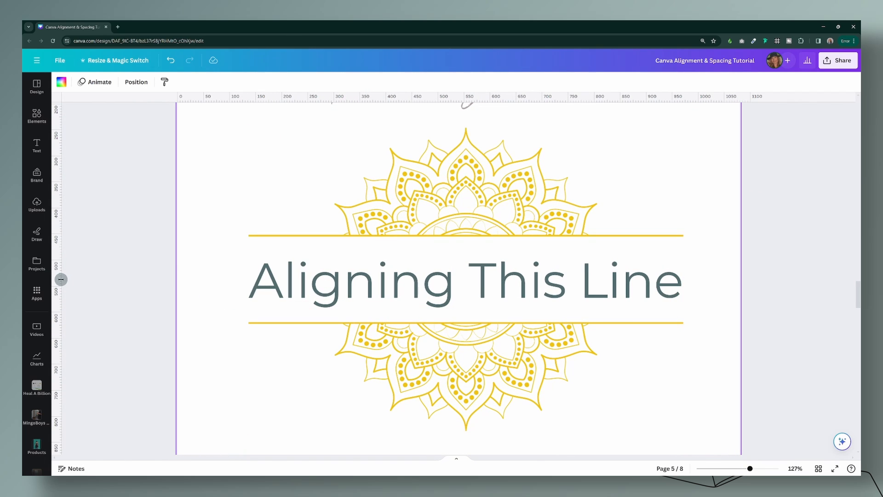
drag(61, 279, 247, 287)
drag(61, 264, 681, 290)
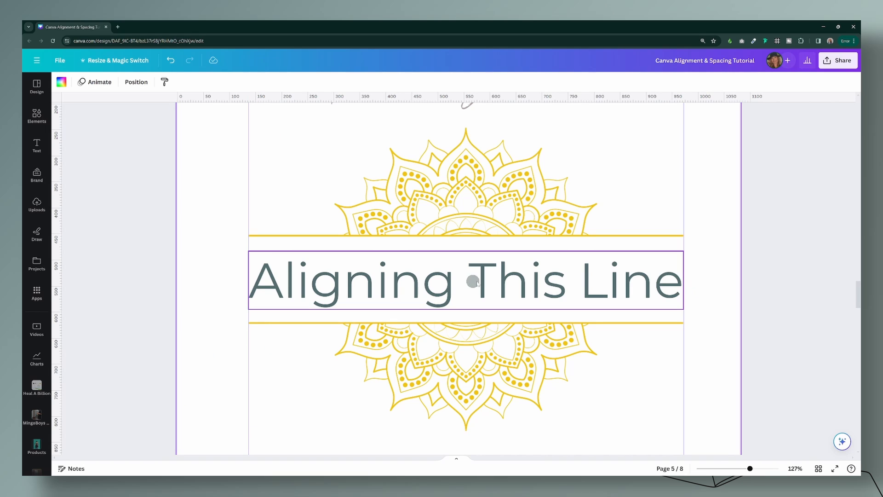
Step: Fine-tune the size of "Aligning This Line" to 70.6 so its last letter reaches the guide at the gold lines' end
click(505, 270)
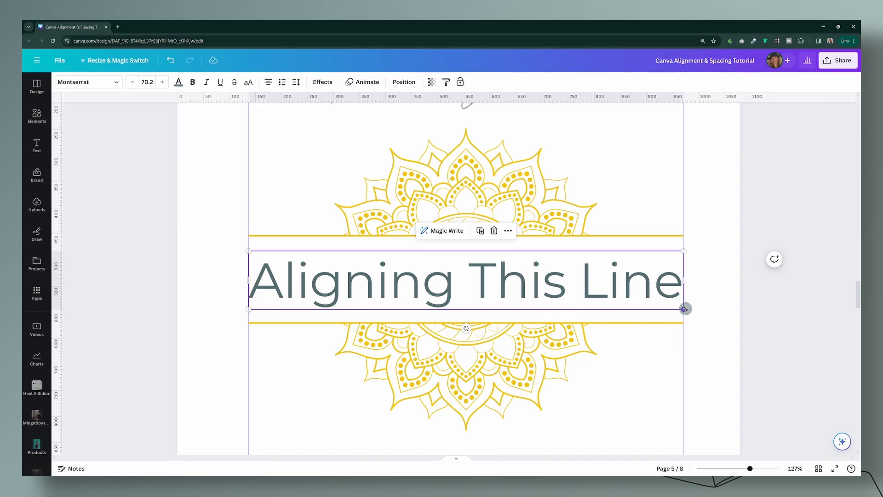
drag(685, 309, 689, 310)
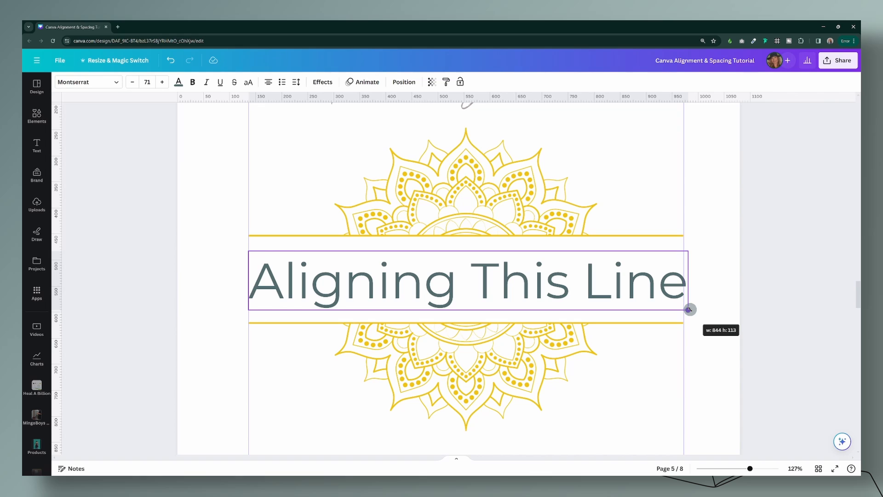
drag(689, 309, 687, 310)
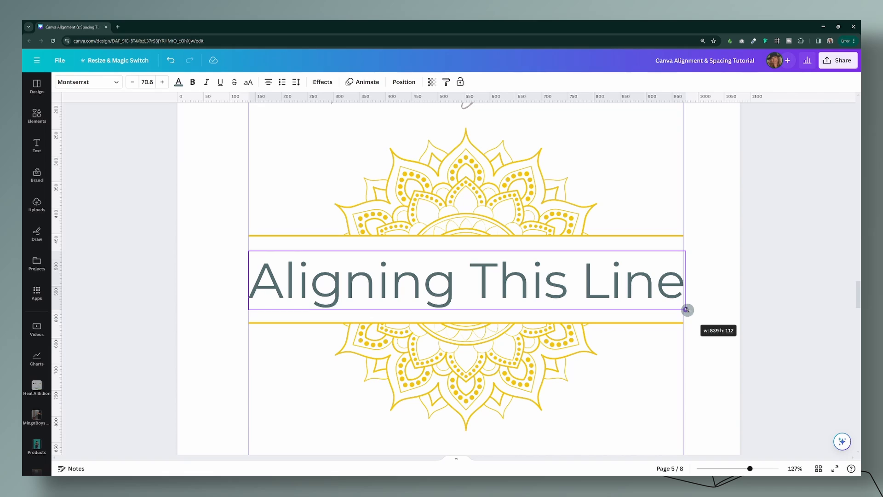
drag(687, 309, 685, 311)
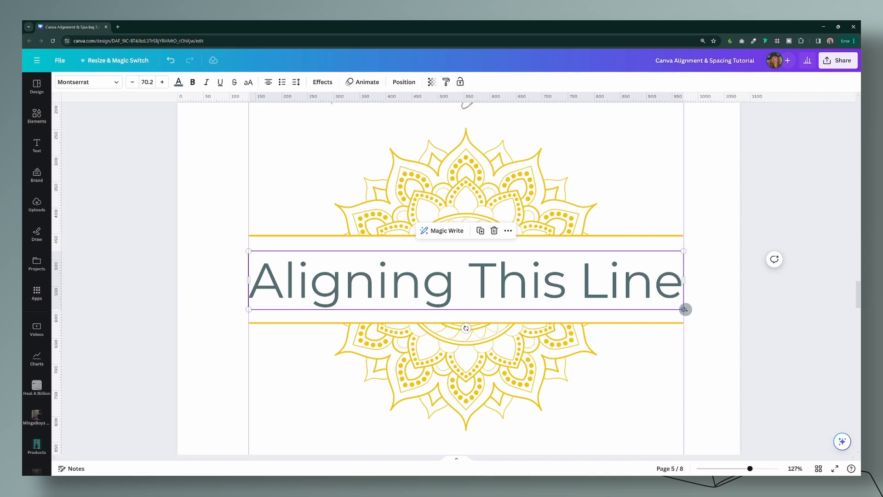
drag(685, 309, 687, 310)
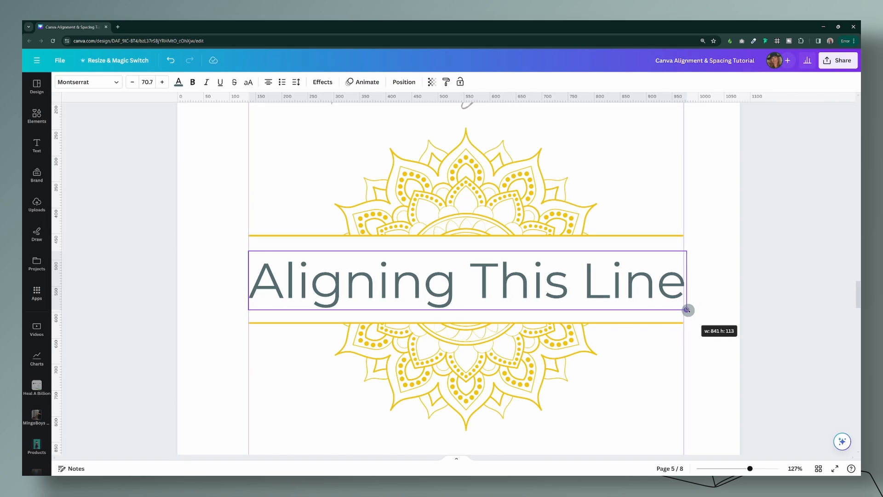
drag(688, 310, 688, 310)
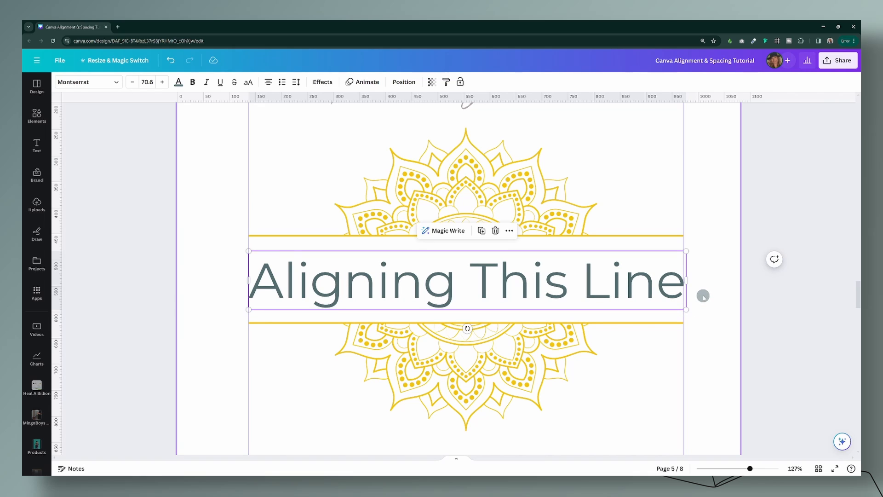
click(704, 296)
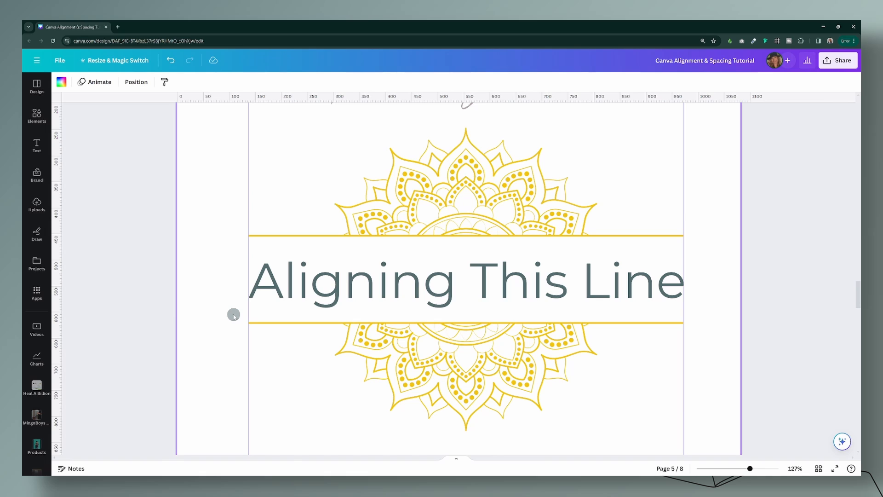
Step: Change "Aligning This Line" to uppercase and reduce its font size to 61.6
click(394, 282)
click(248, 83)
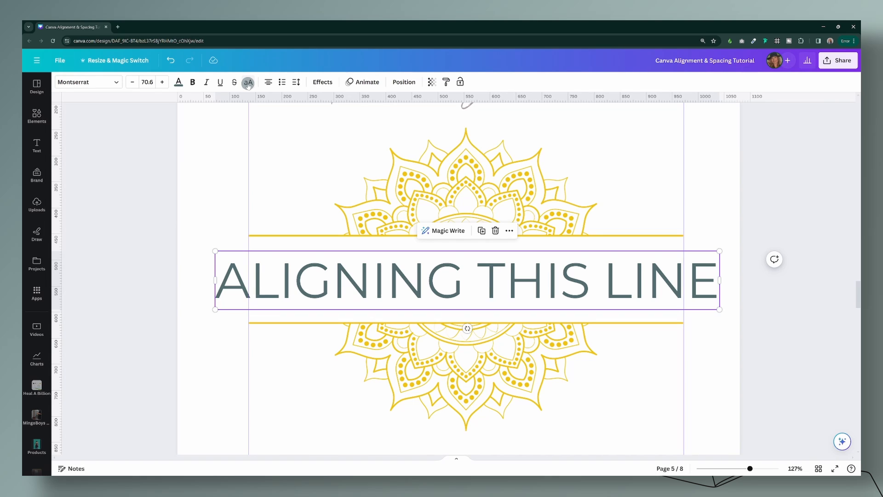
click(133, 82)
click(133, 82)
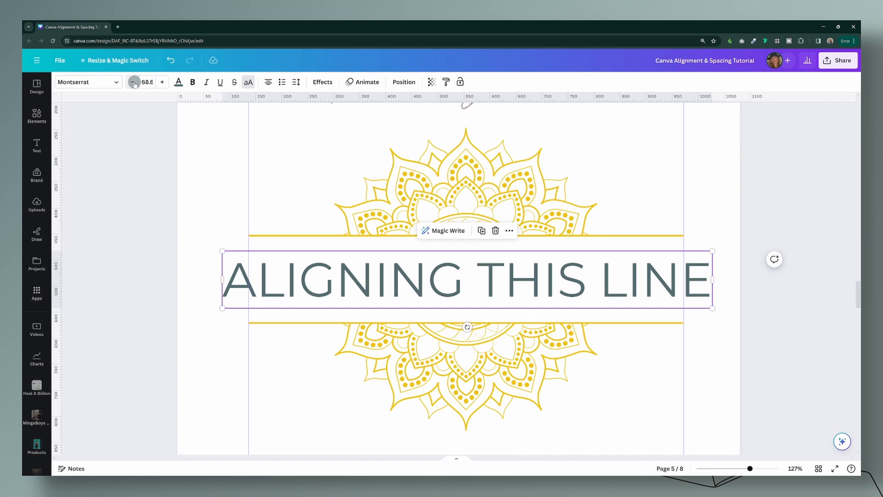
click(134, 82)
click(133, 82)
click(133, 82)
click(133, 82)
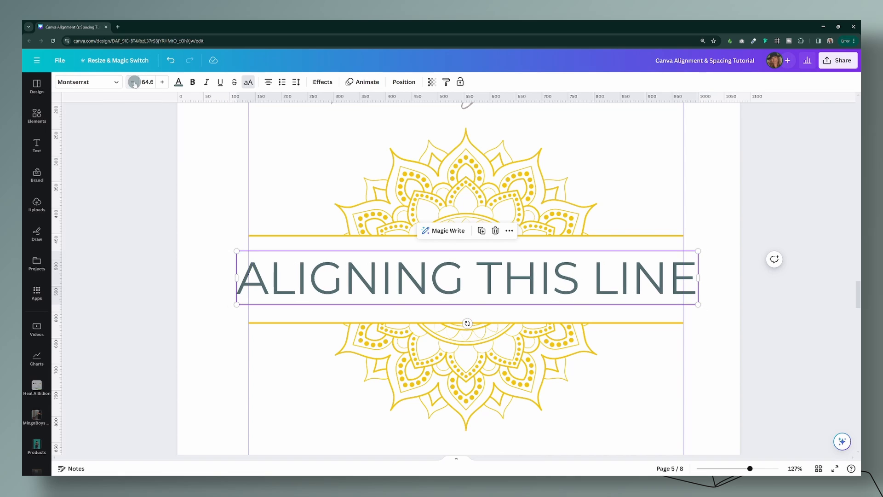
click(133, 82)
Step: Reduce "ALIGNING THIS LINE" to font size 60.6 and set its letter spacing to 6 to reach both guides
click(133, 82)
click(134, 81)
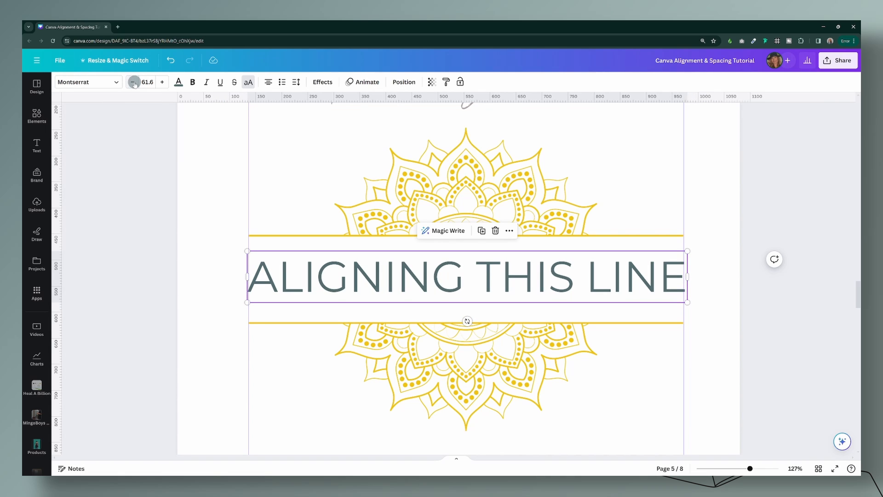
click(133, 82)
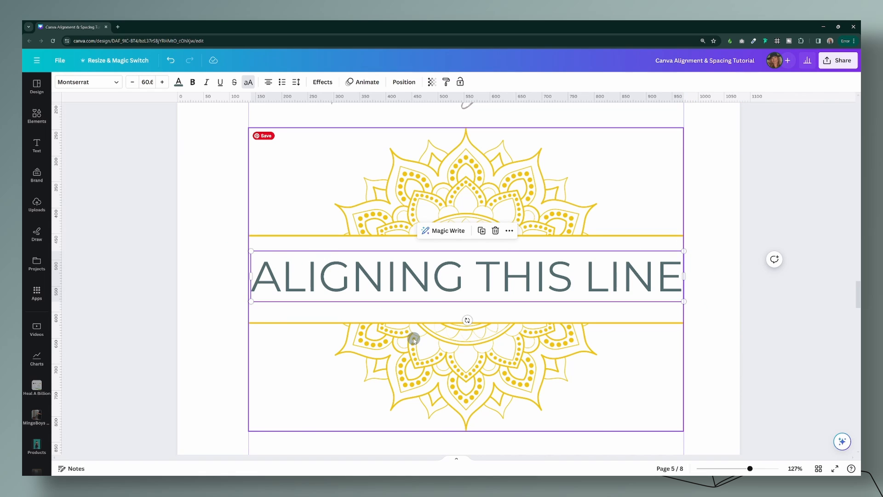
click(296, 82)
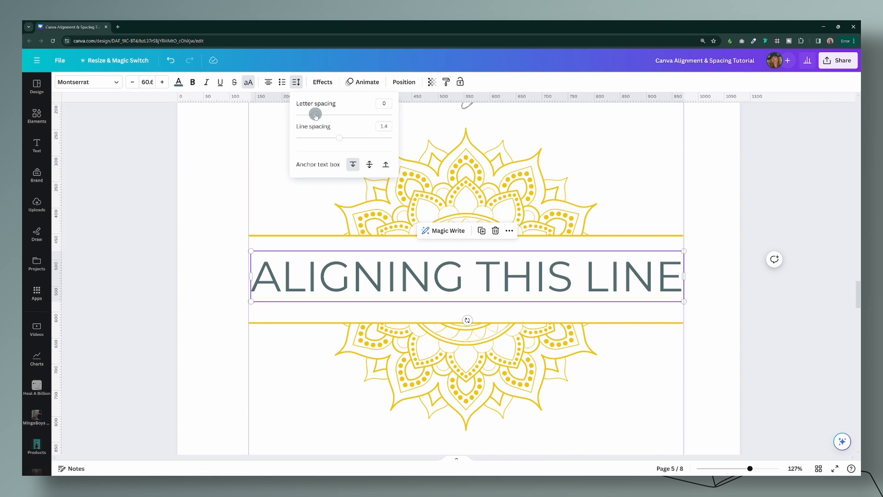
drag(316, 115, 316, 116)
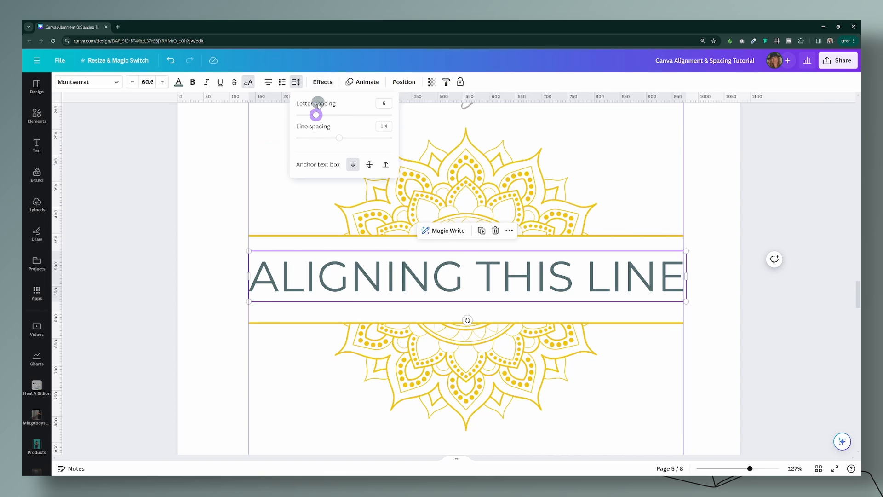
mouse_move(316, 115)
mouse_down()
mouse_move(327, 115)
mouse_move(316, 115)
mouse_up()
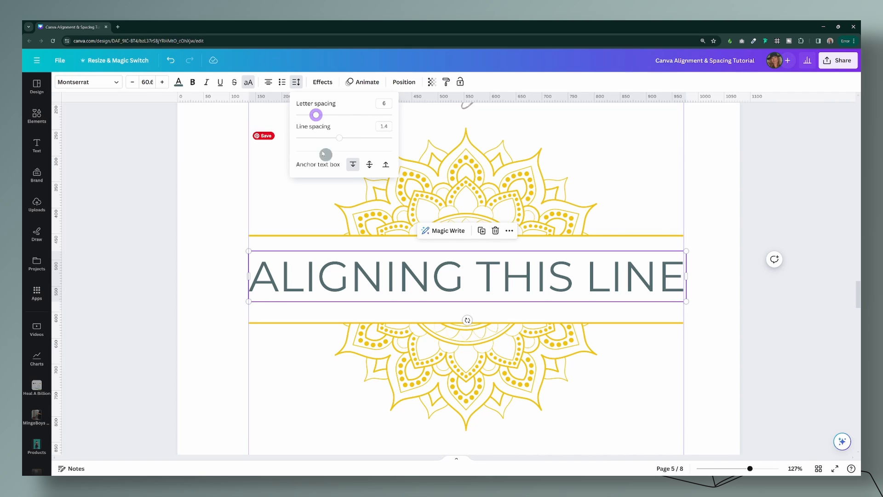
Step: Try left alignment on "ALIGNING THIS LINE" with letter spacing 72, and right alignment with the spacing reduced to 4
click(269, 83)
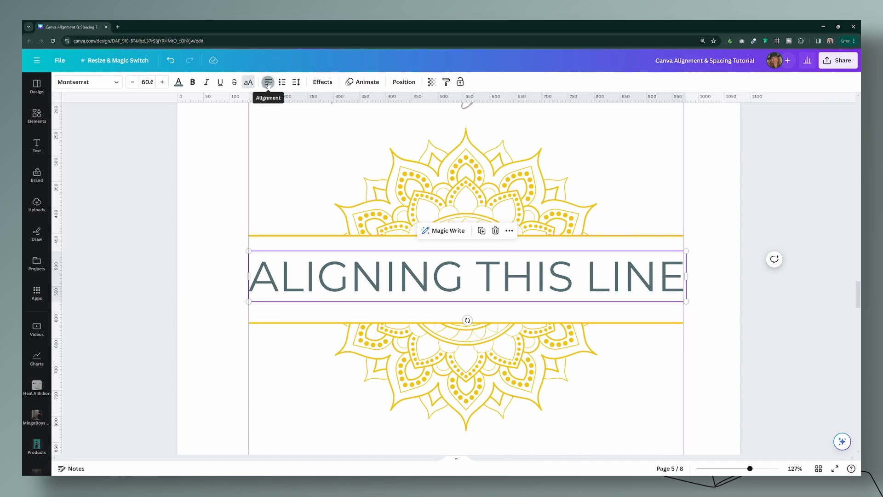
click(296, 82)
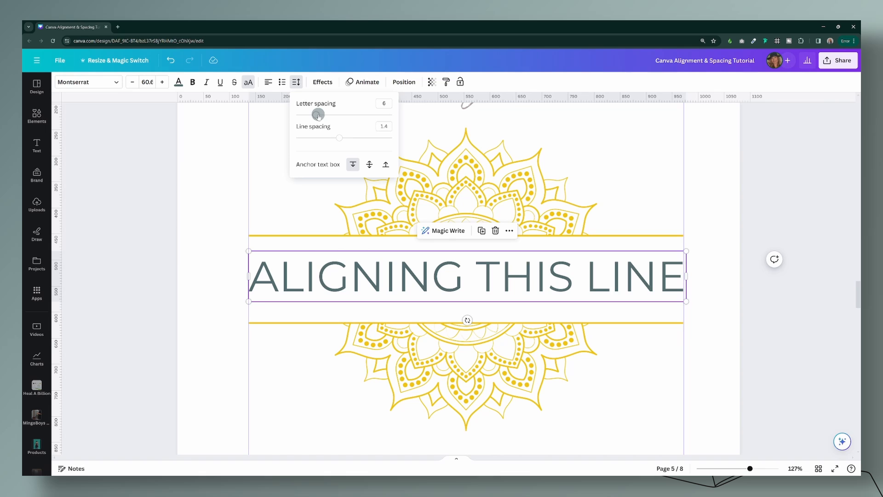
drag(318, 115, 322, 115)
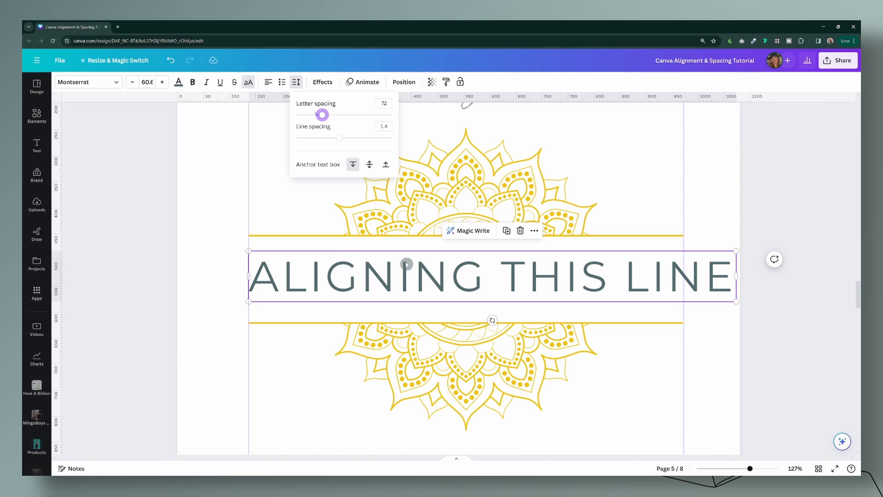
drag(323, 115, 316, 115)
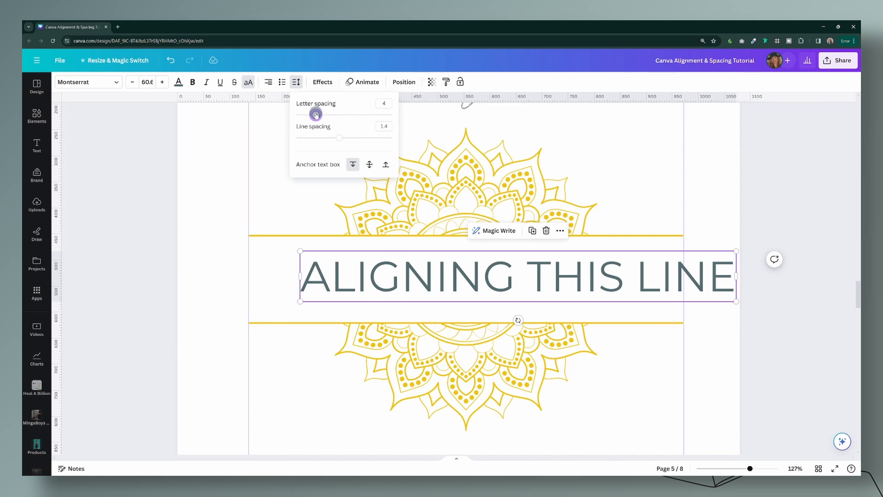
Step: Move "ALIGNING THIS LINE" back between the guides, set its letter spacing to 8 and center-align the text
click(574, 280)
drag(573, 280, 520, 278)
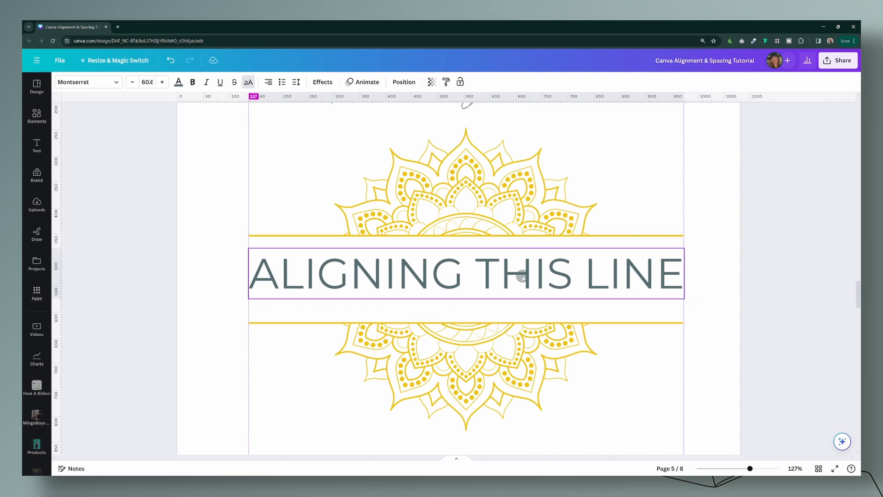
drag(580, 280, 580, 279)
click(295, 86)
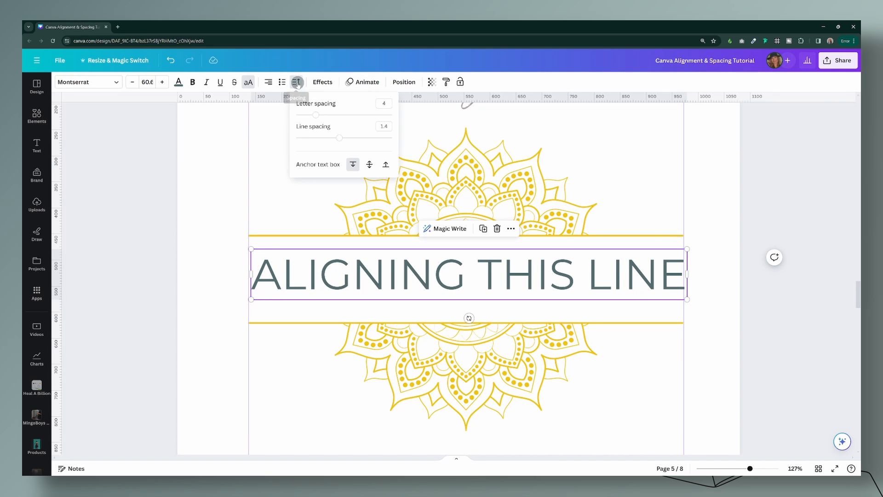
drag(316, 115, 316, 115)
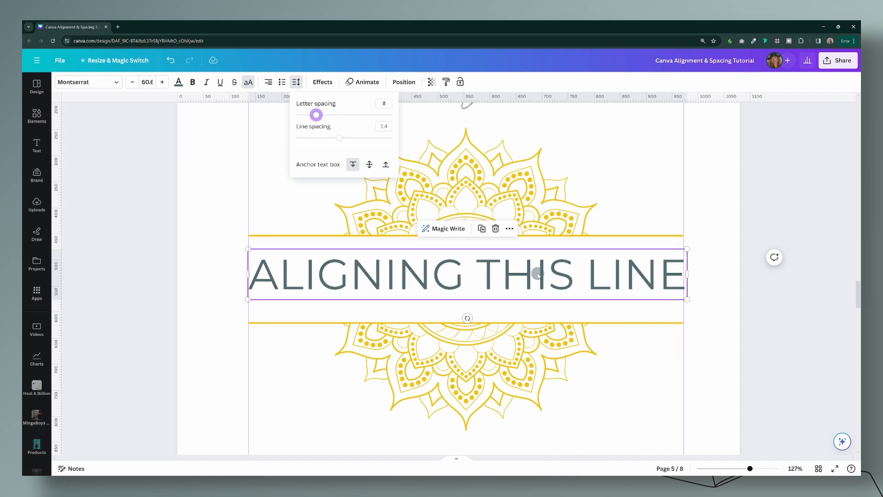
click(269, 83)
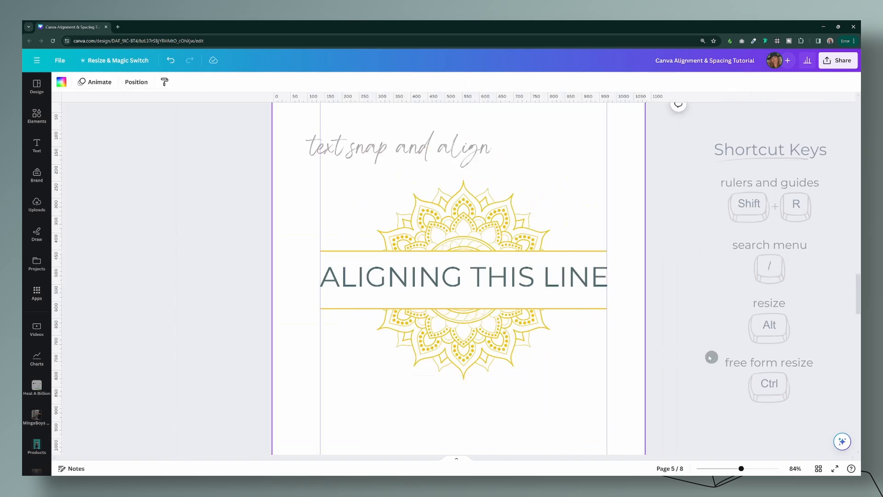
Step: Select the mandala graphic together with "ALIGNING THIS LINE" and align them to each other by center and middle
drag(687, 336, 306, 220)
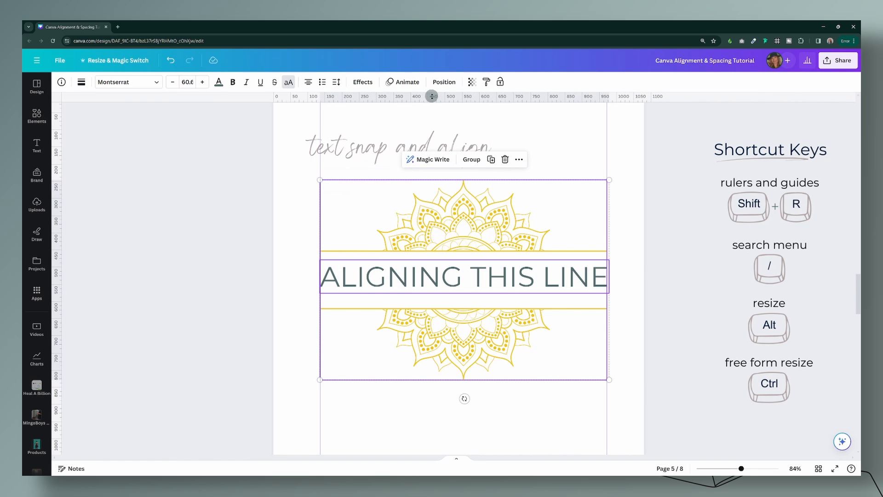
click(442, 82)
click(144, 173)
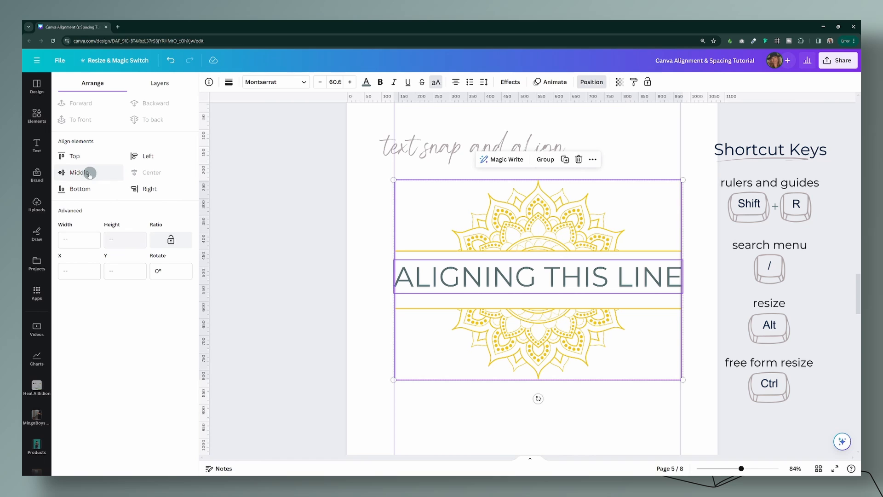
click(87, 172)
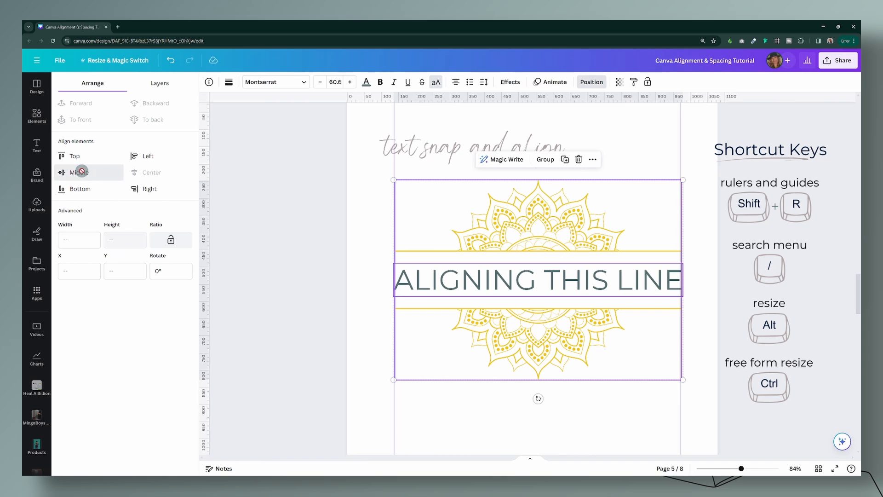
Step: Remove both vertical guides from page 5 and leave everything deselected
click(698, 333)
click(768, 329)
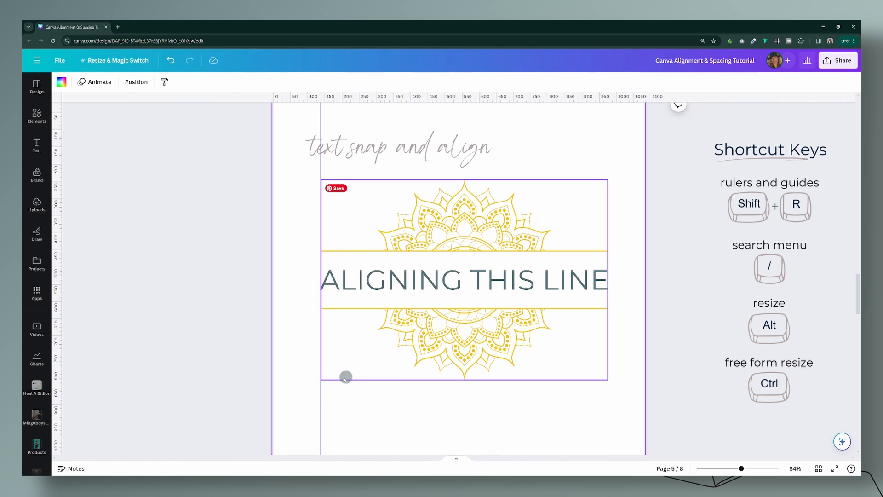
click(684, 347)
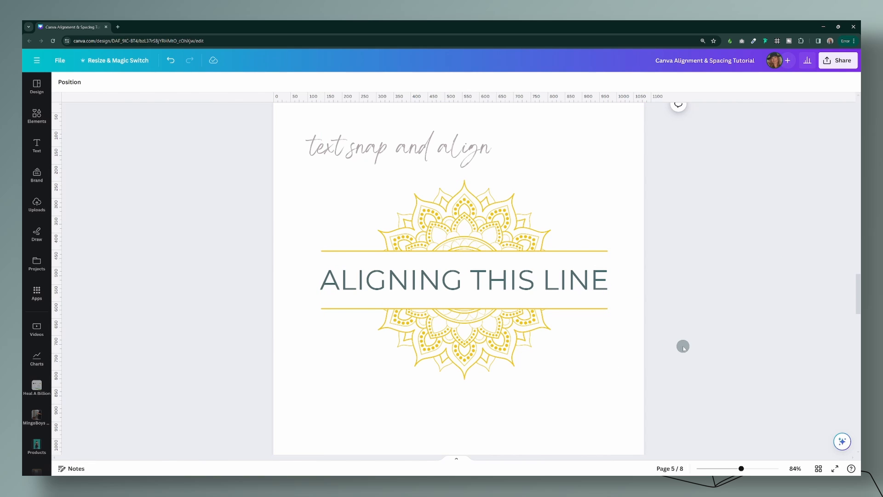